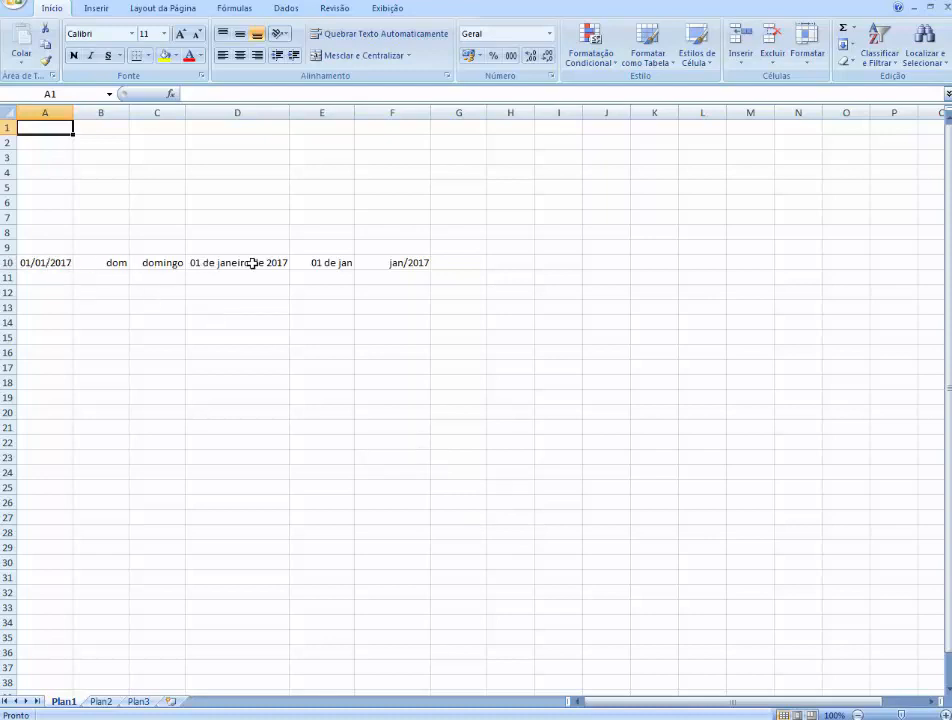
Step: Examine the underlying date values and display formats of cells A10 through F10 in the Excel sheet
left_click(40, 265)
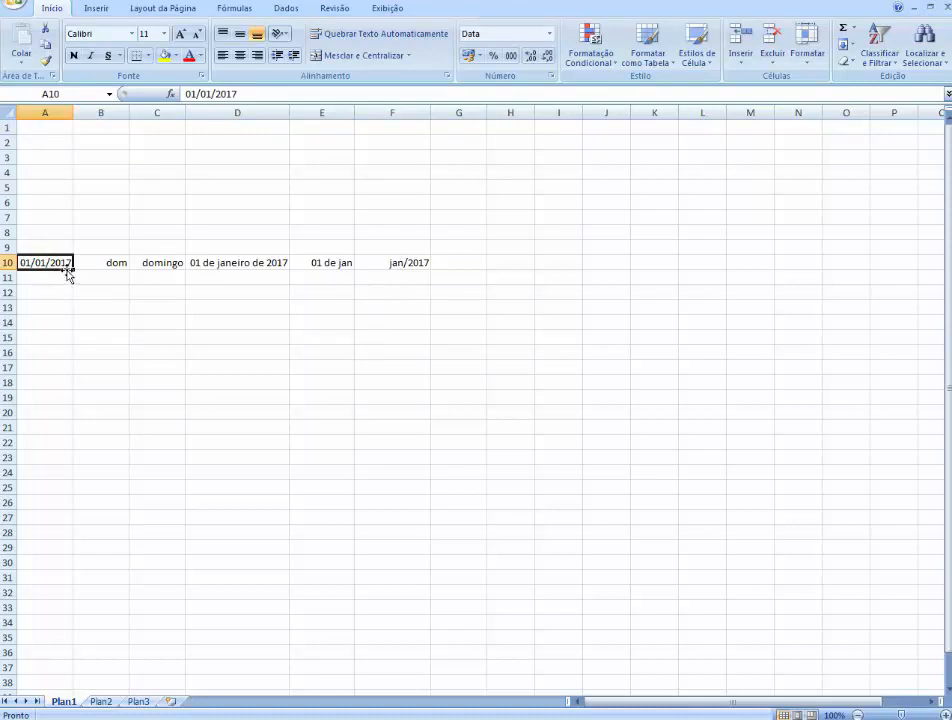
left_click(107, 264)
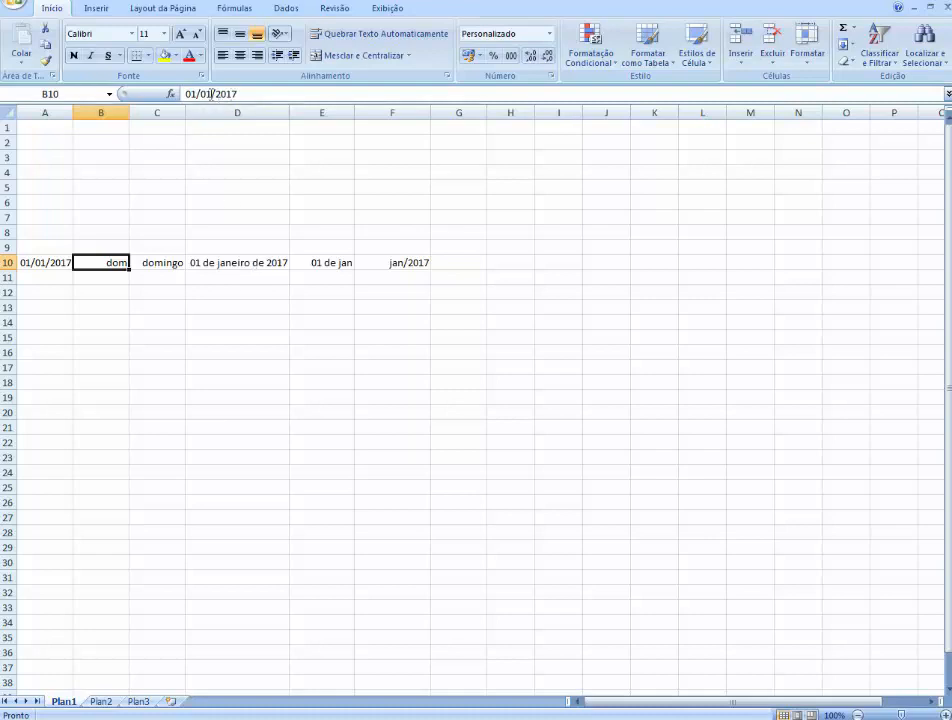
left_click_drag(185, 94, 242, 94)
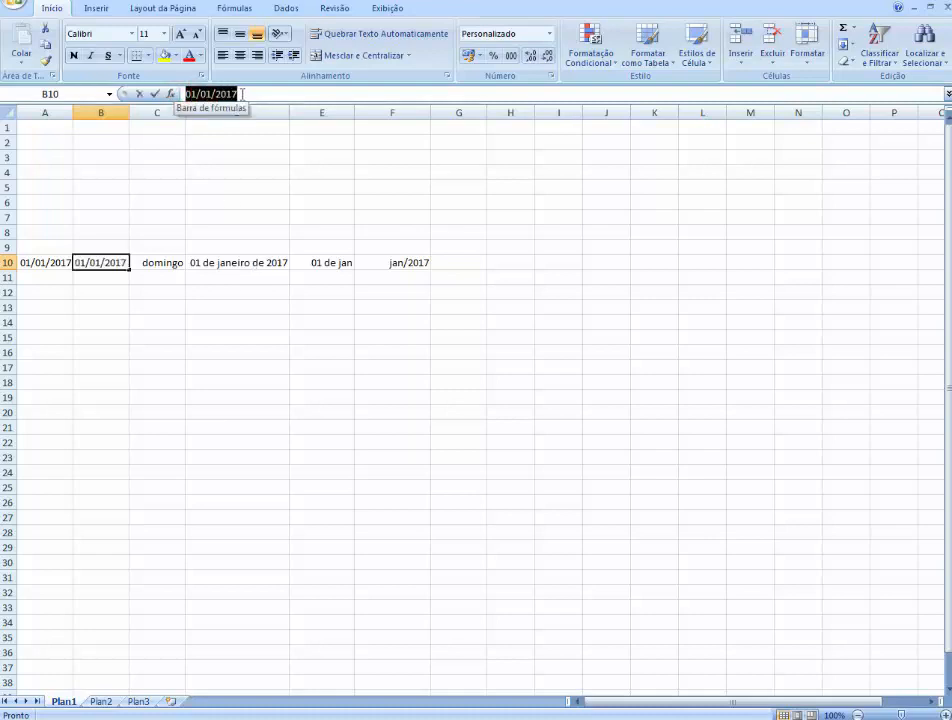
double_click(104, 266)
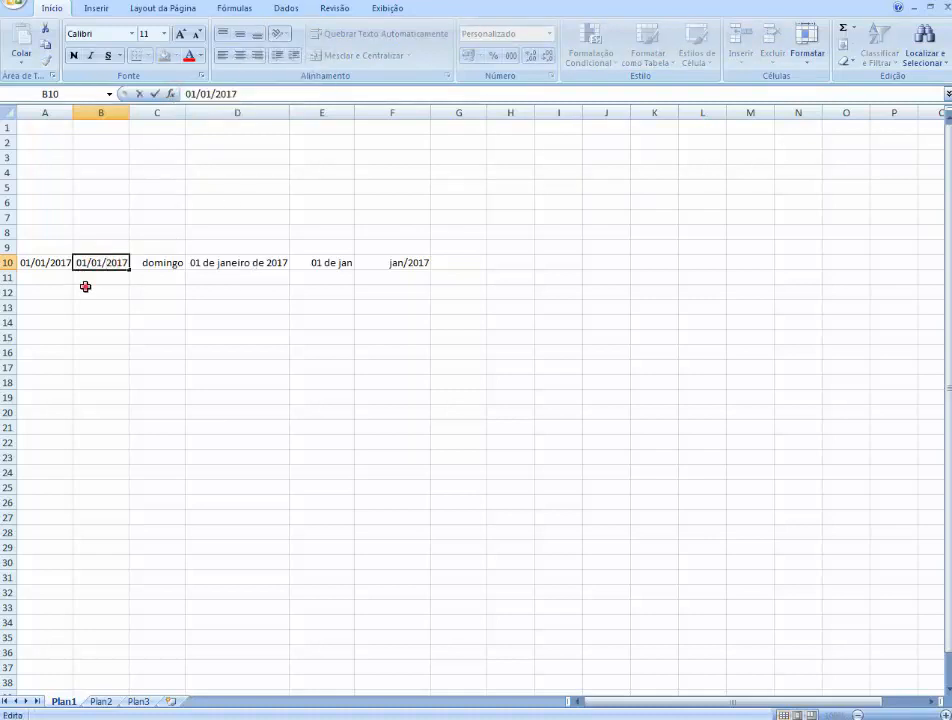
left_click(90, 291)
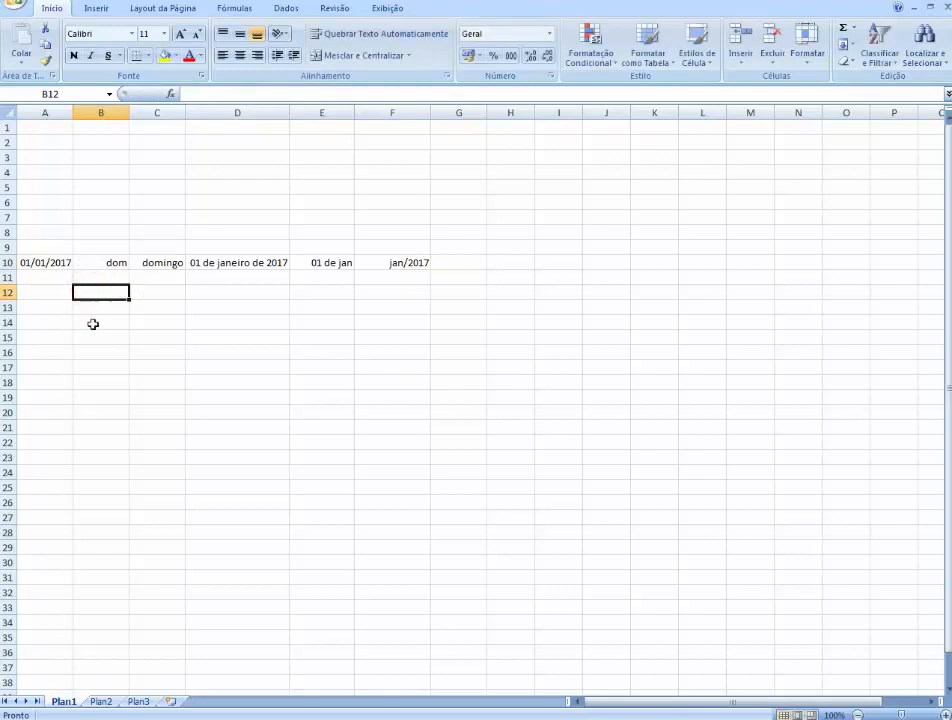
left_click(150, 263)
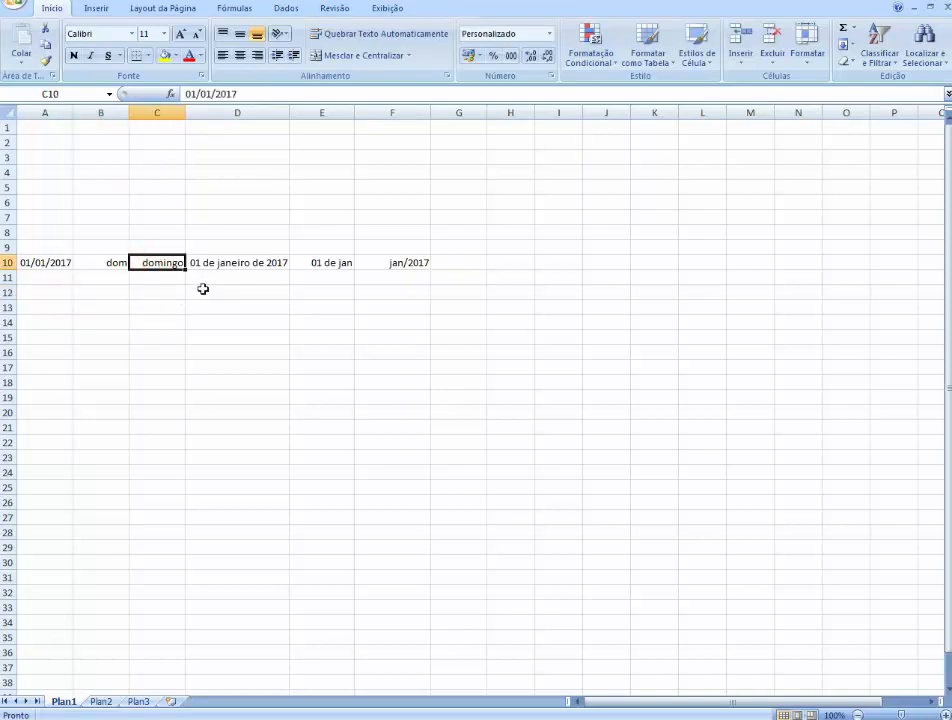
key("Right")
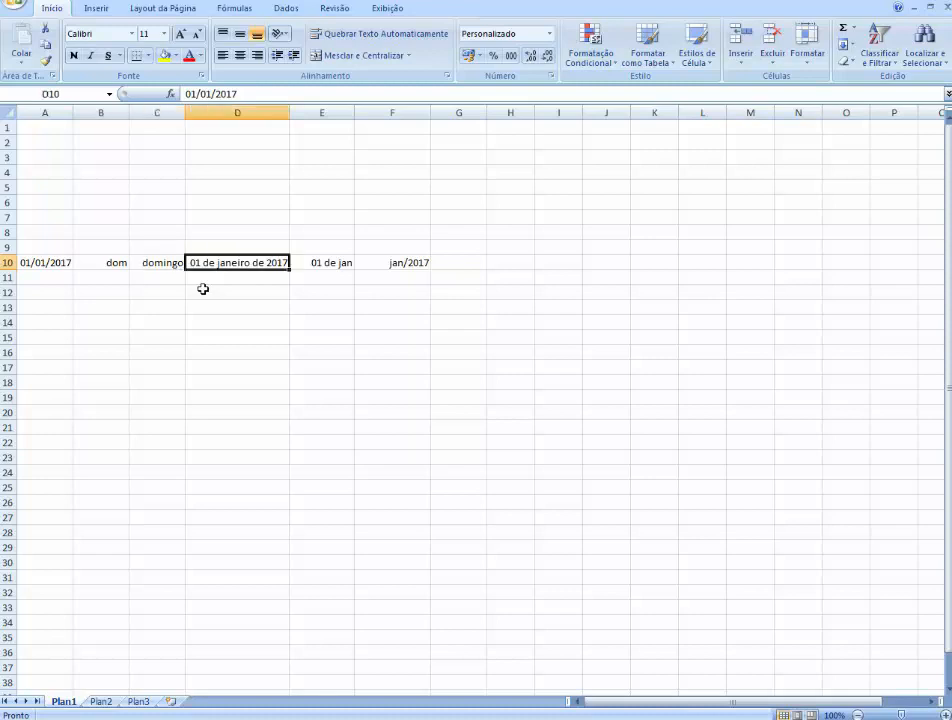
key("Right")
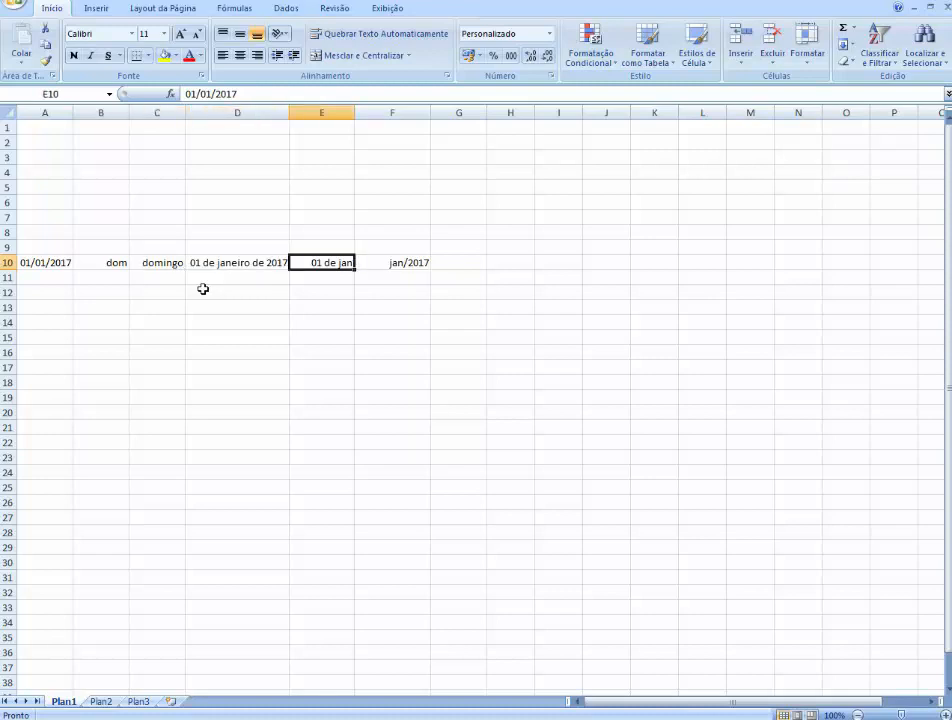
key("Right")
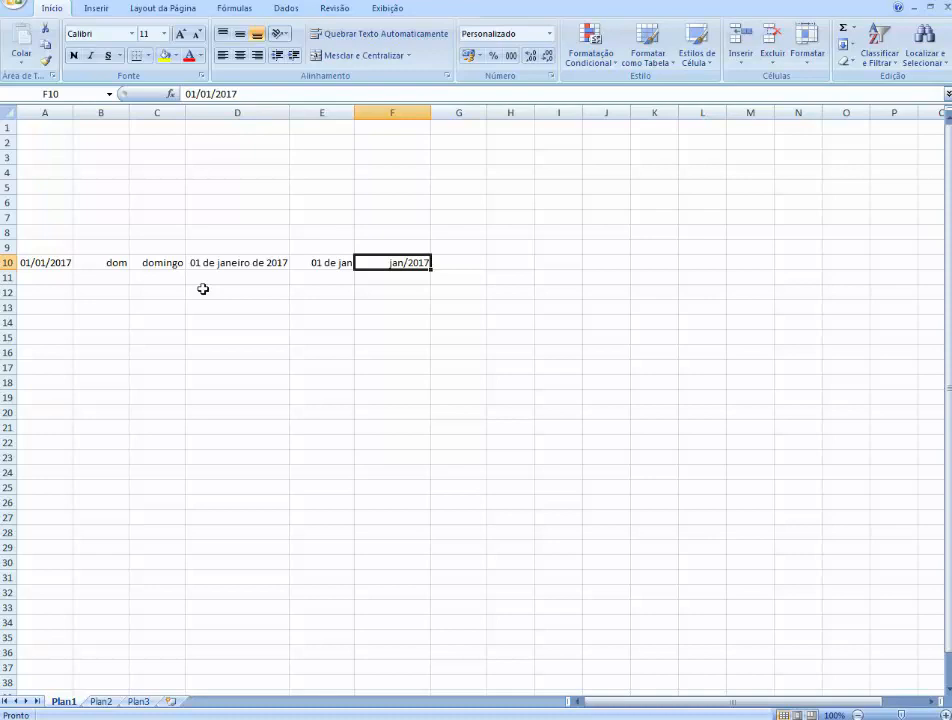
left_click(192, 340)
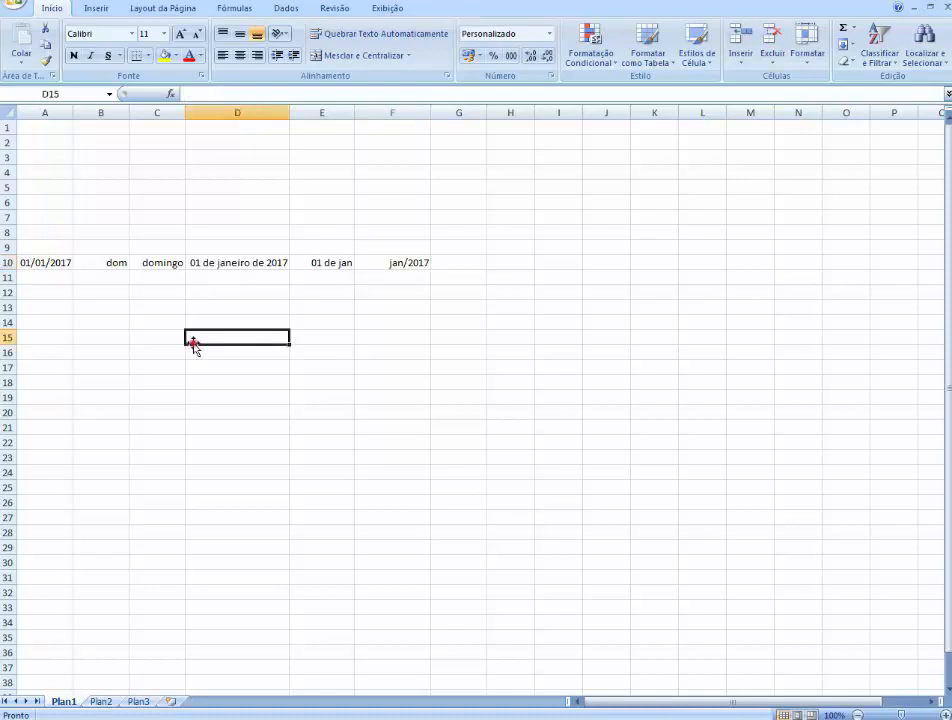
left_click(32, 294)
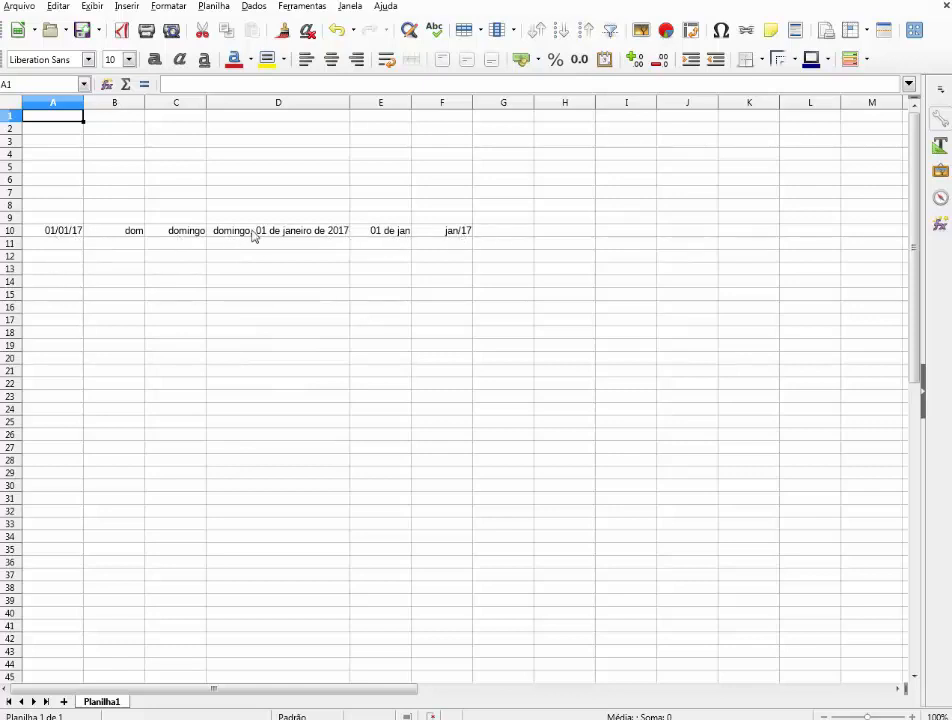
Step: Switch to LibreOffice Calc and enter the date 01/01/2017 in cell A11 below the example row
left_click(45, 232)
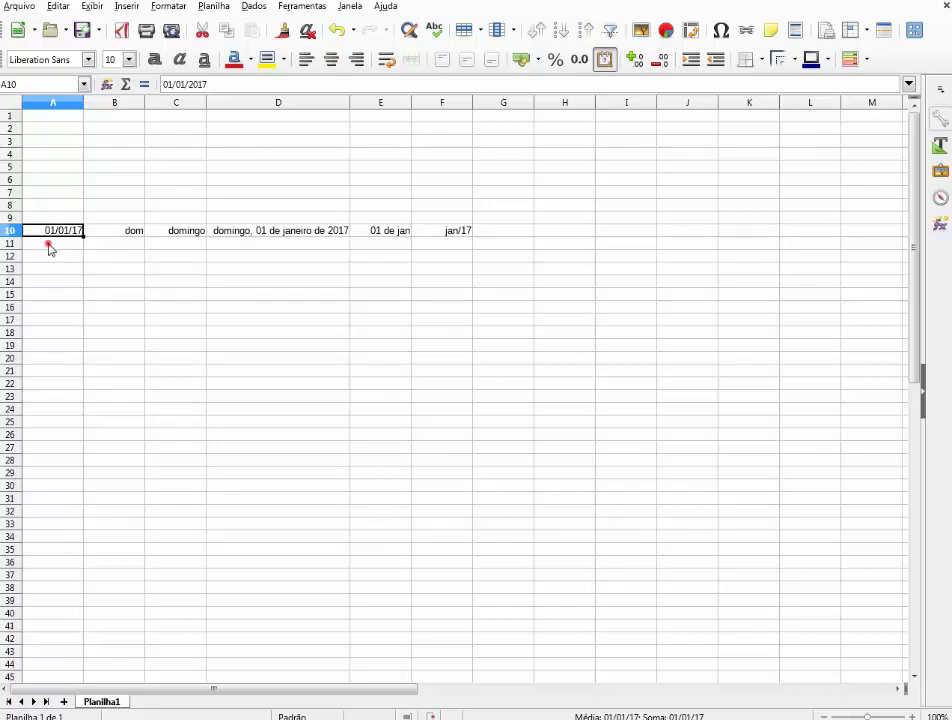
left_click(49, 245)
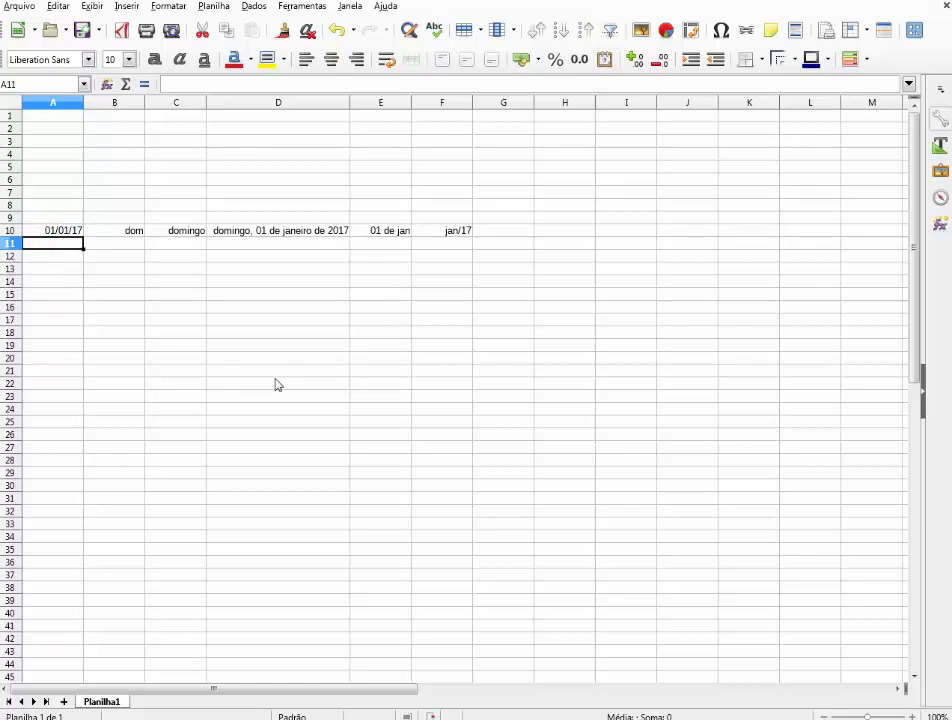
type("01")
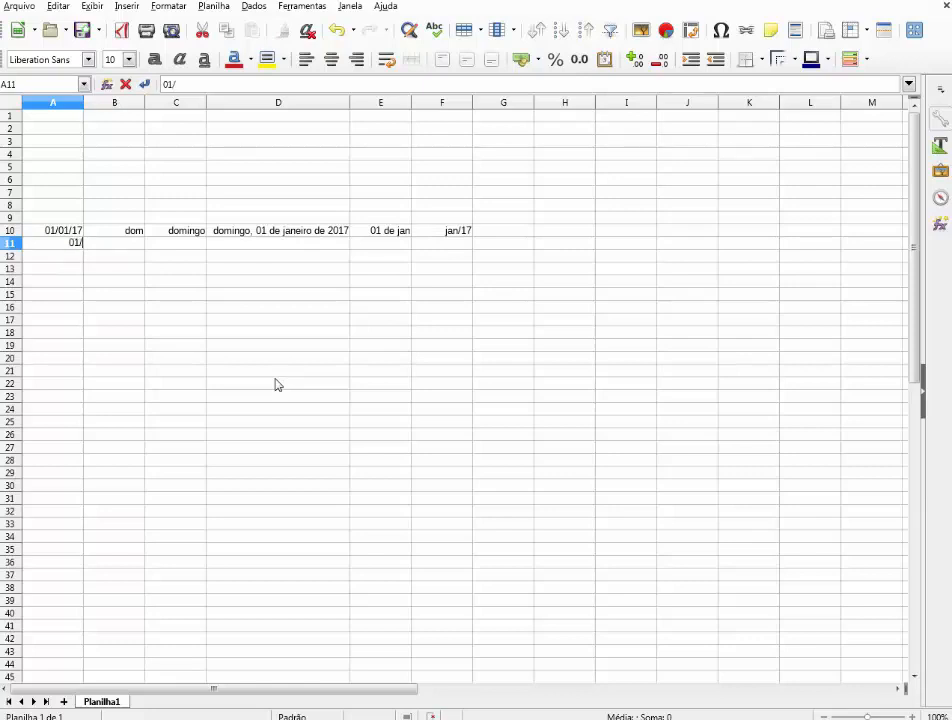
type("/01/0")
key("BackSpace")
type("2017")
key("Return")
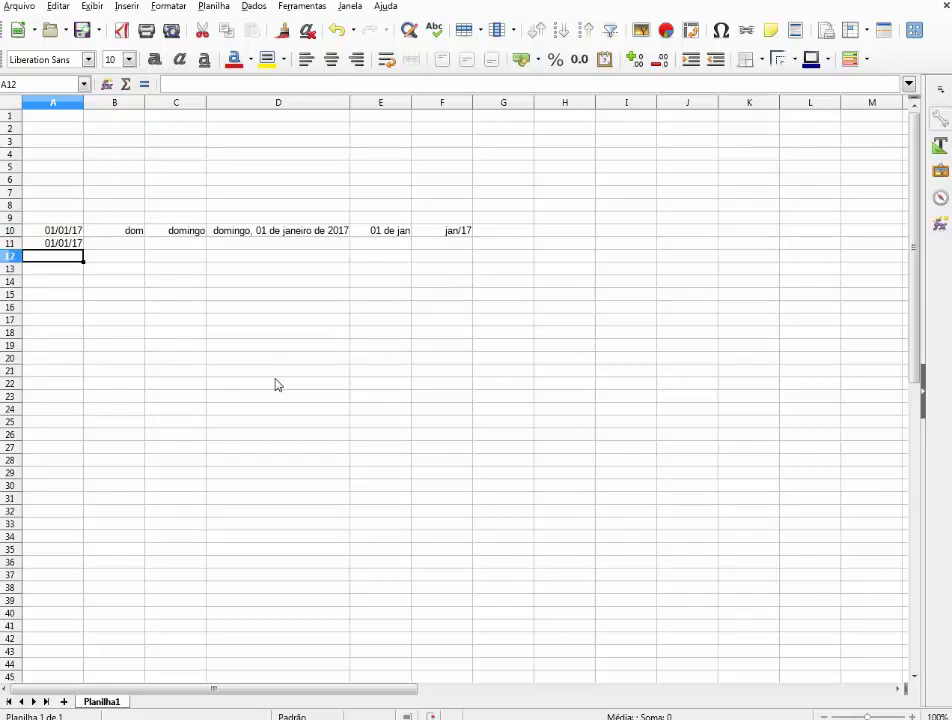
Step: Compare the date in Excel's cell A10 with Calc's cell A11 and inspect A11's number format settings
left_click(62, 244)
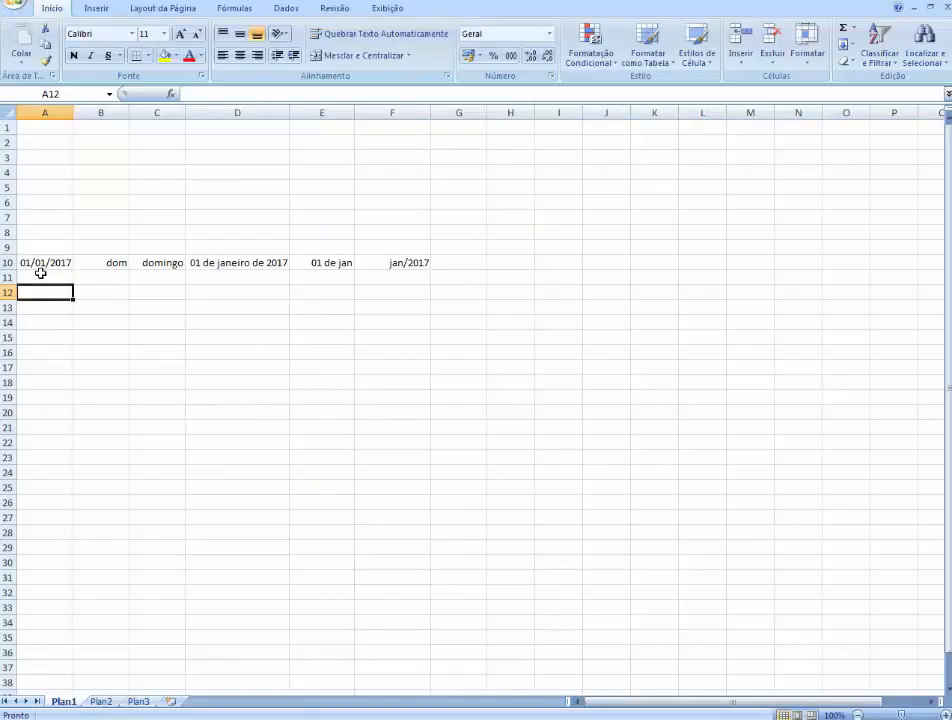
left_click(42, 264)
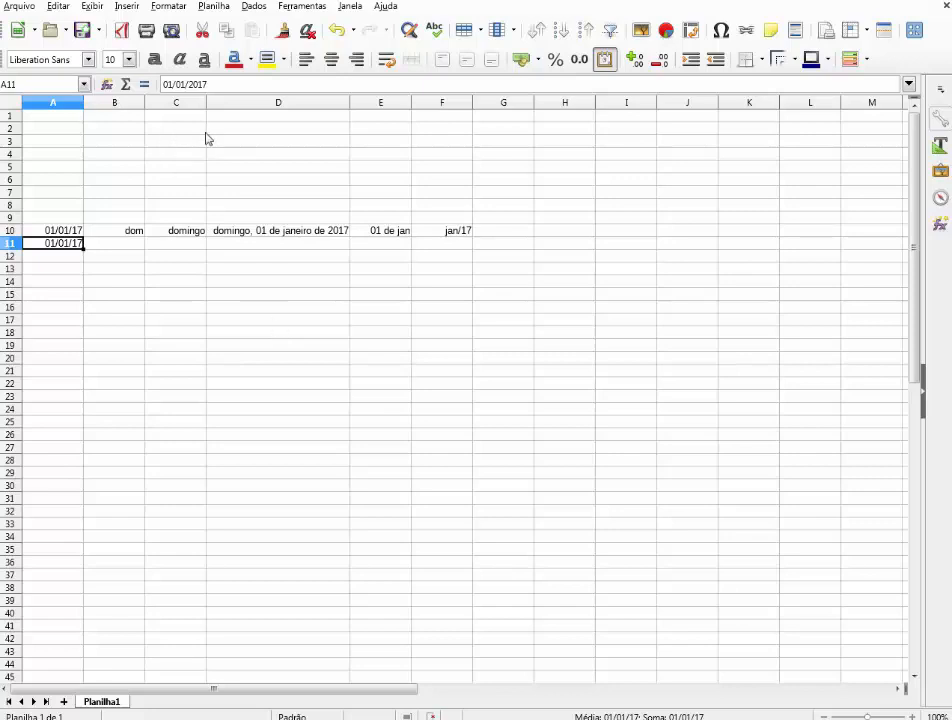
left_click(168, 7)
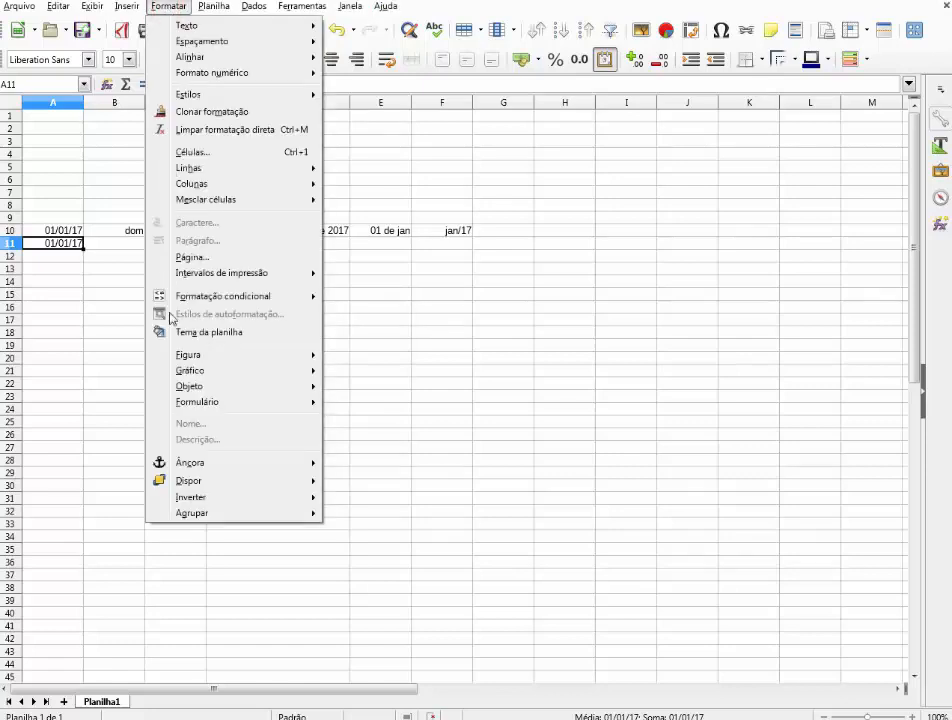
left_click(185, 156)
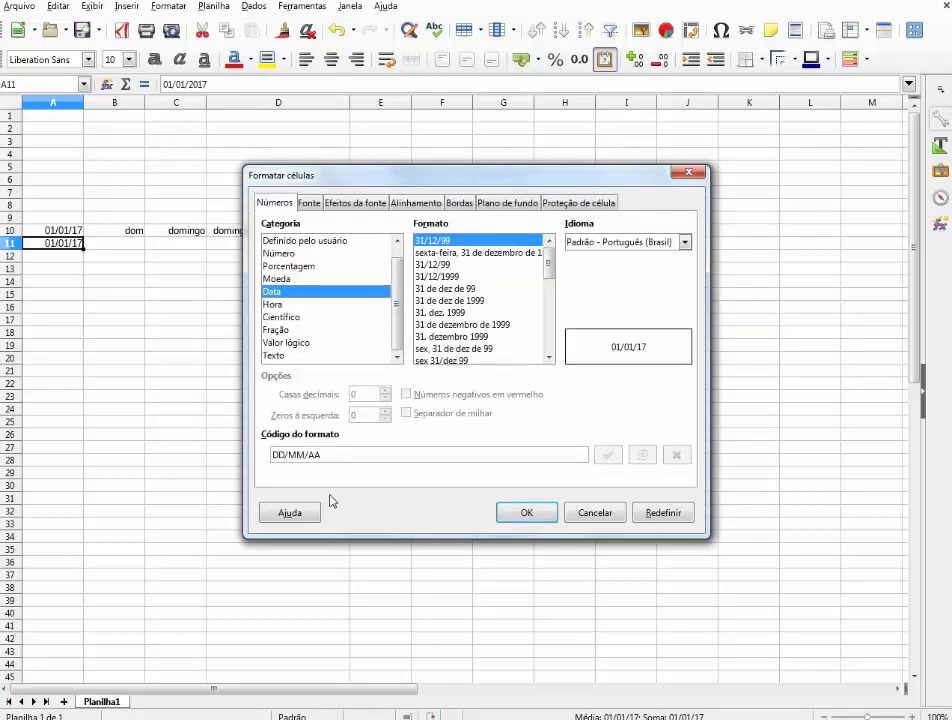
left_click(591, 515)
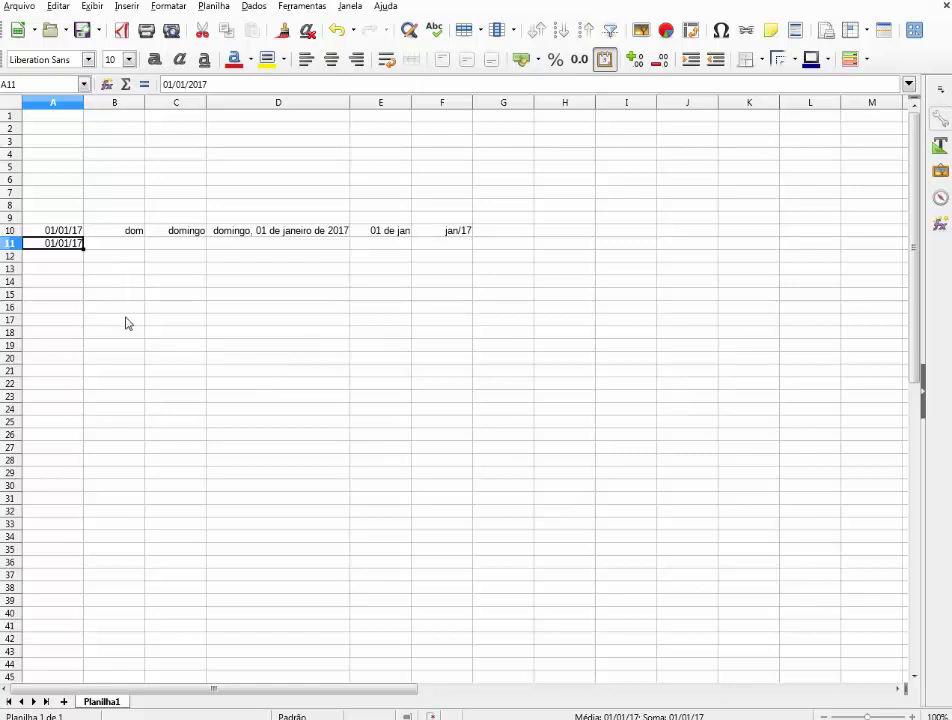
Step: Format cell A11 with the date format code DD/MM/AAAA to show a four-digit year
key("ctrl+1")
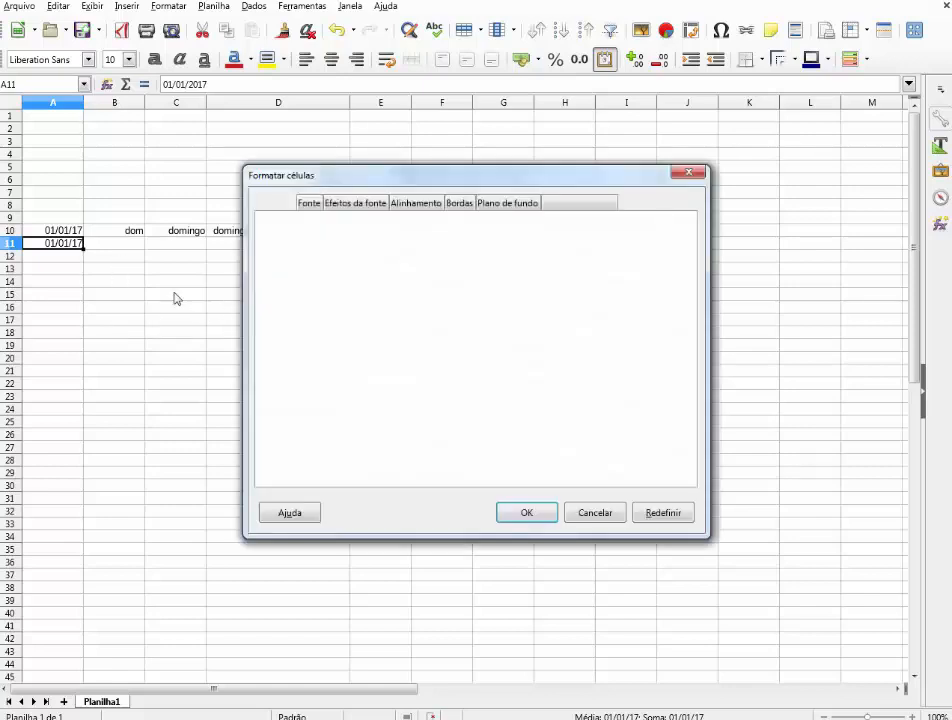
left_click_drag(451, 187, 423, 173)
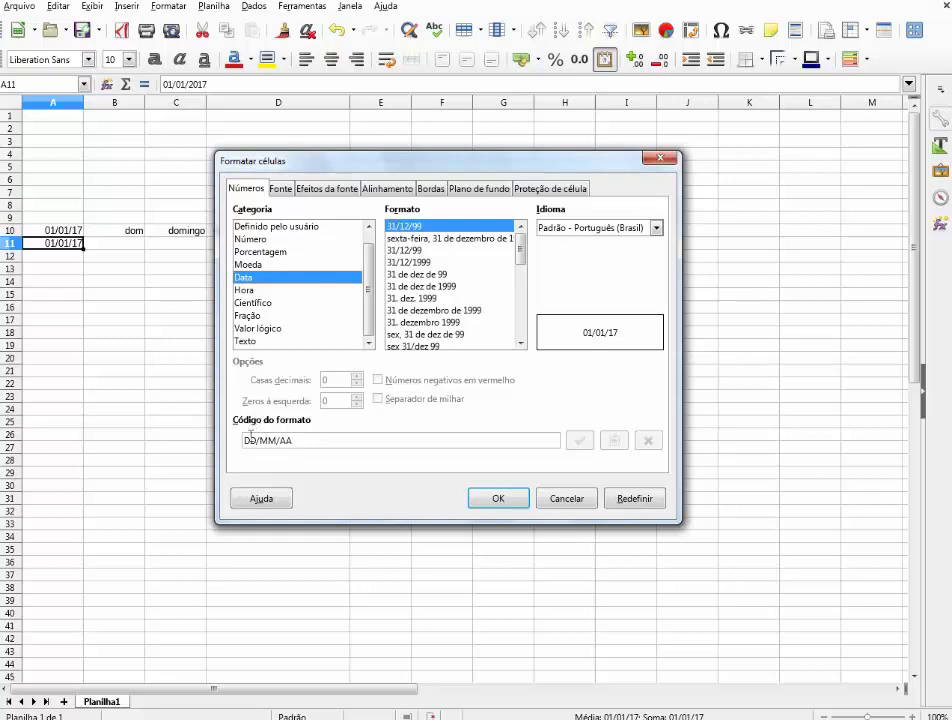
left_click(293, 446)
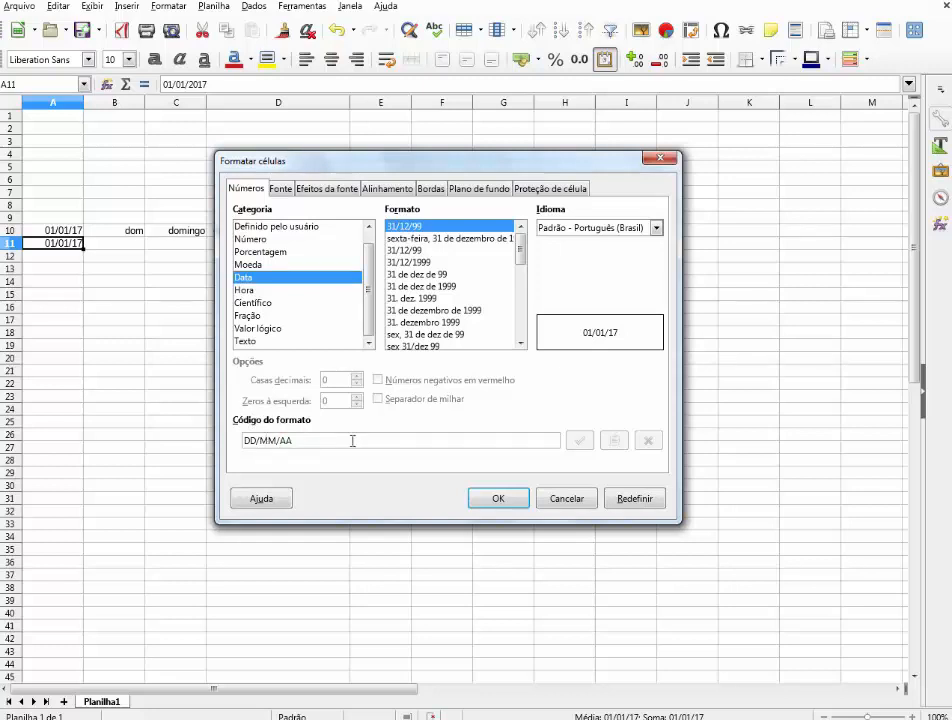
type("AA")
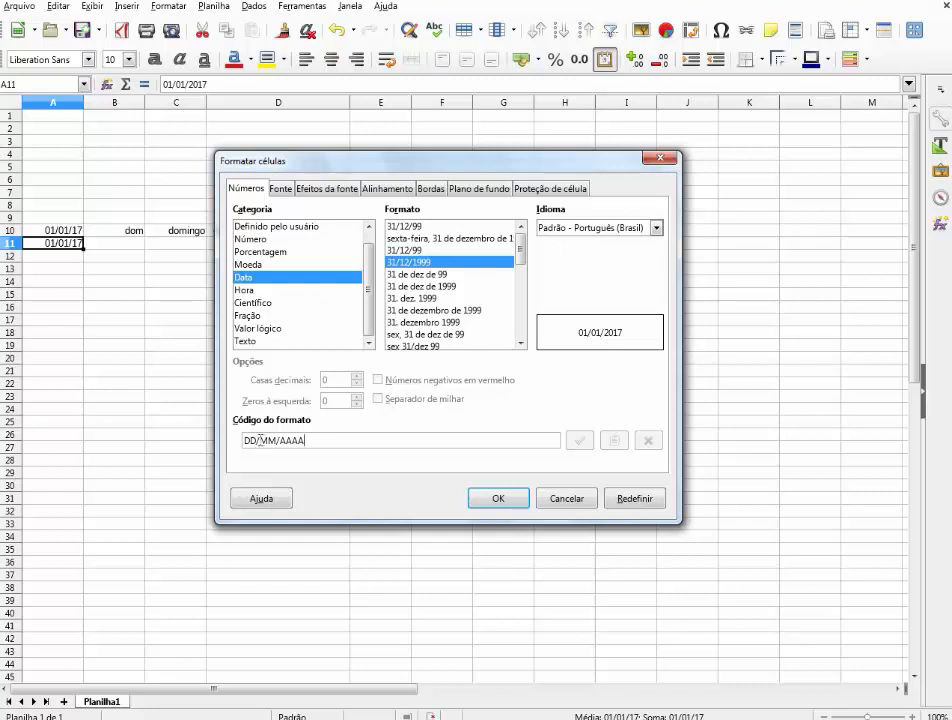
left_click_drag(277, 440, 306, 440)
left_click(290, 440)
left_click_drag(291, 440, 314, 440)
left_click(308, 441)
left_click(308, 440)
left_click(486, 500)
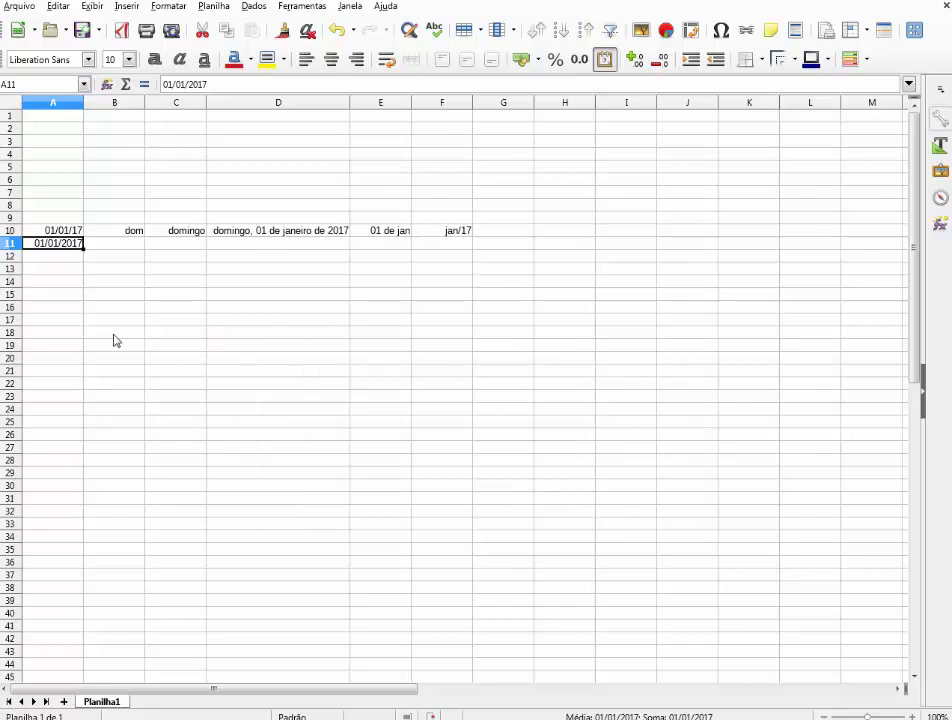
Step: Enter the date 01/01/2017 in cell B11, correcting the doubled slash
left_click(117, 233)
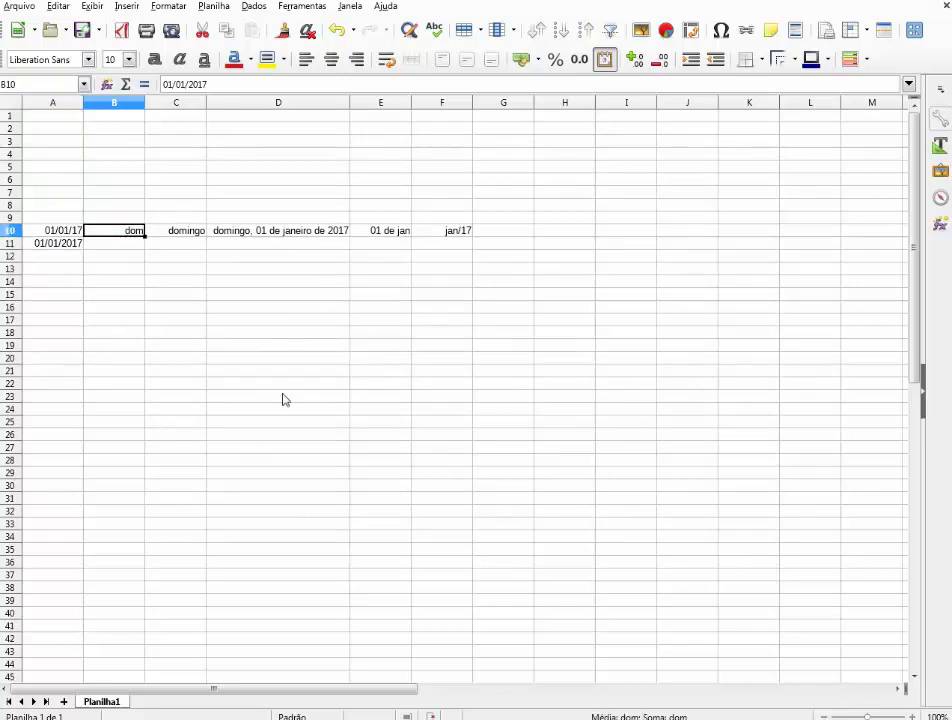
left_click(66, 244)
left_click(110, 244)
type("0")
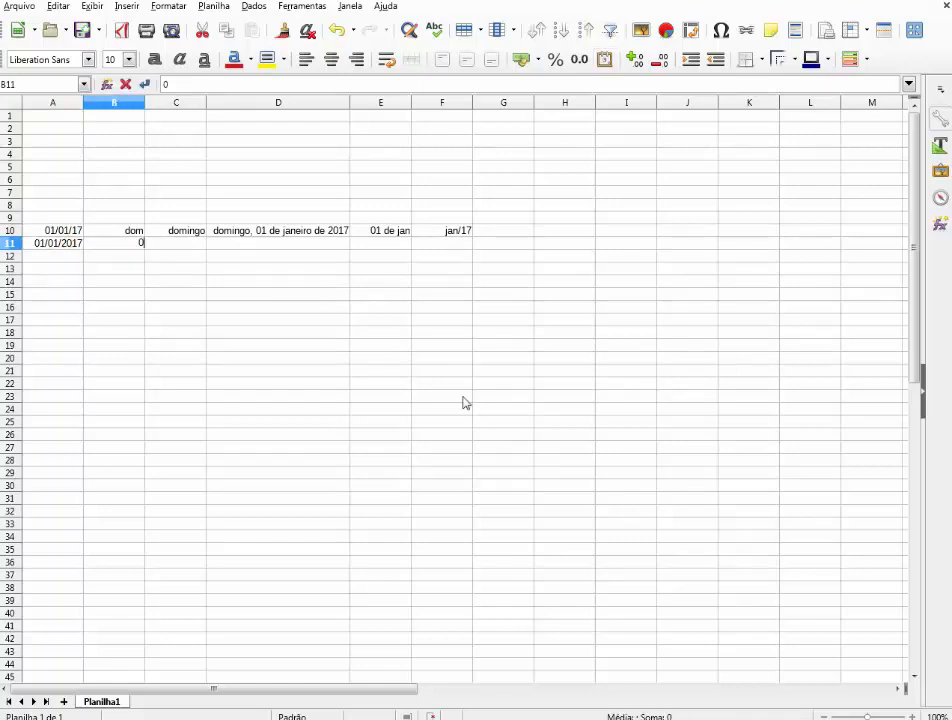
type("1/01//2017")
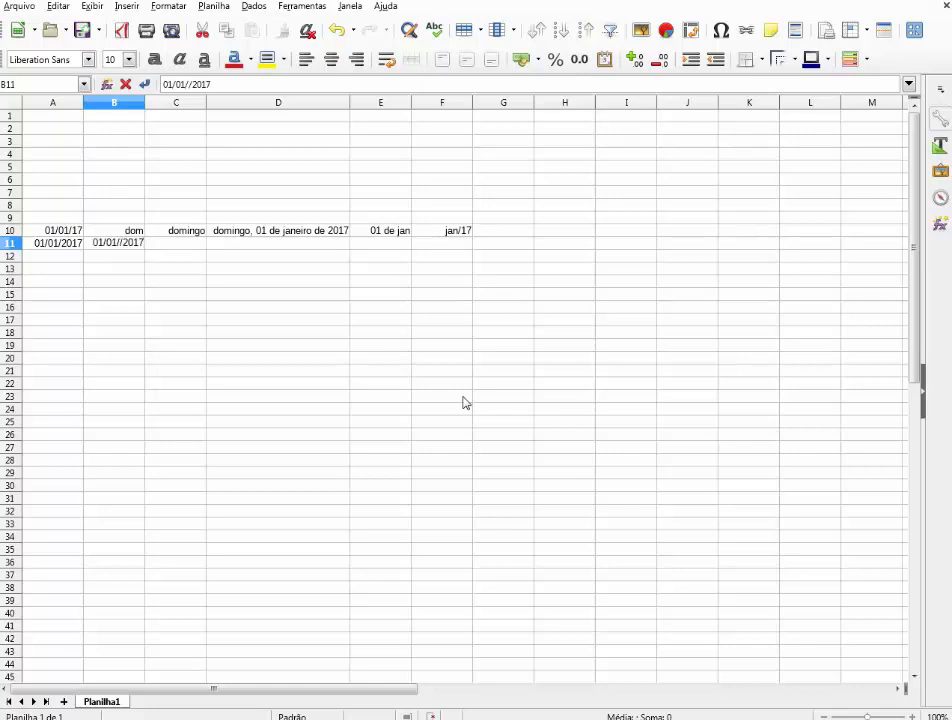
key("Left")
key("Right")
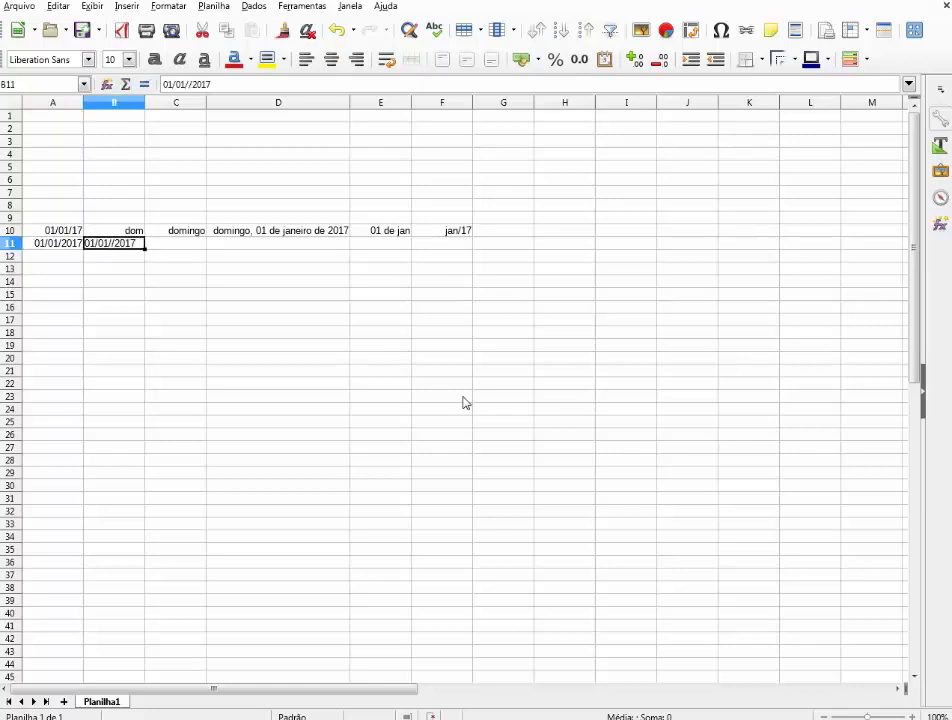
key("F2")
key("Delete")
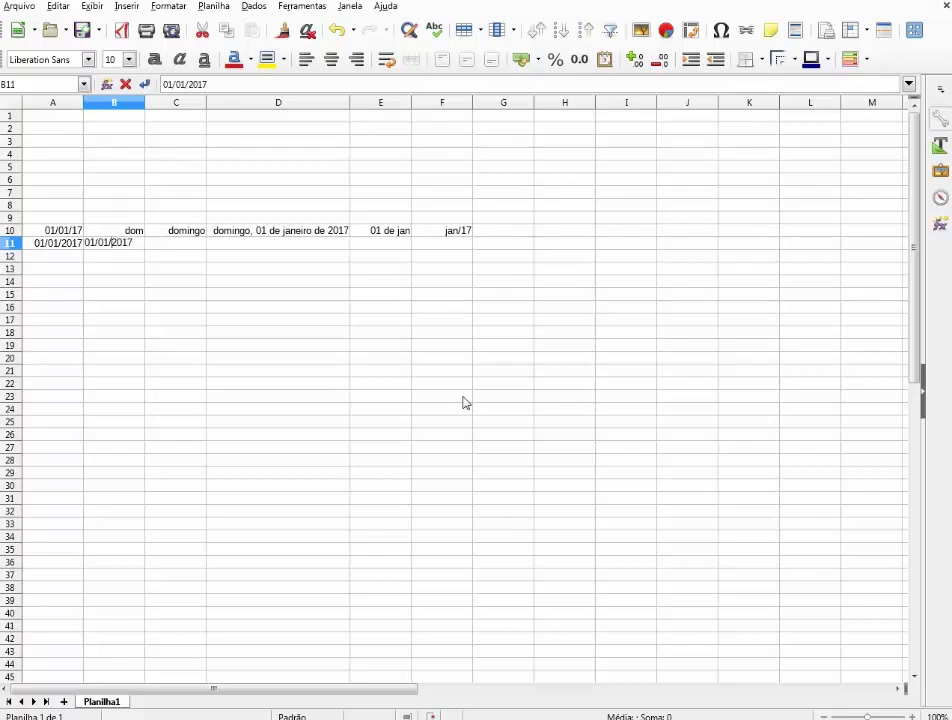
key("Return")
Step: Format the date in cell B11 with the custom code ddd to show the abbreviated weekday
left_click(131, 243)
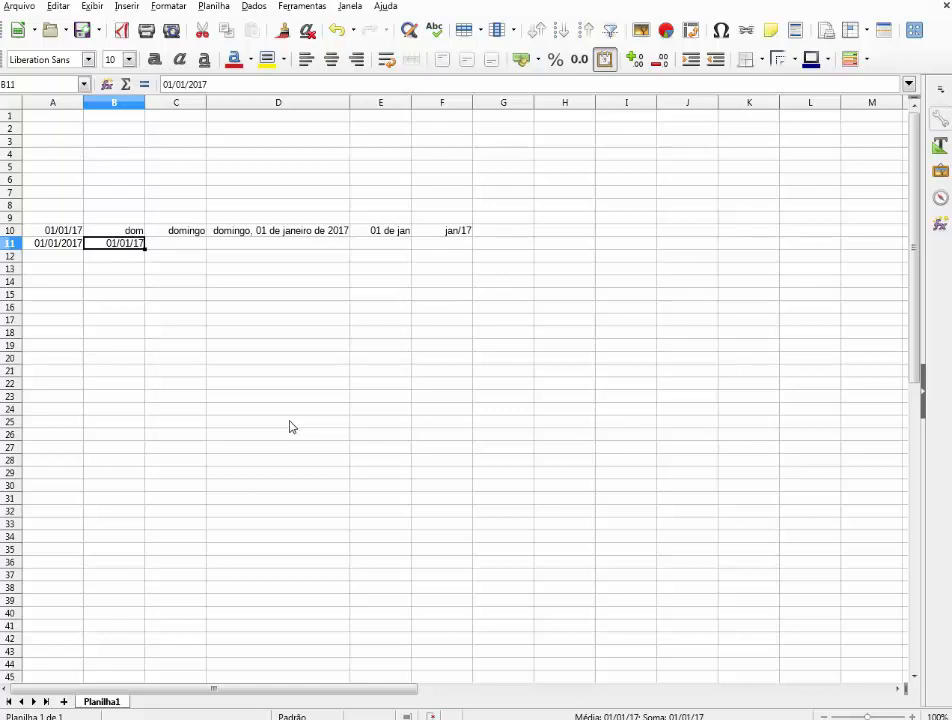
key("ctrl+1")
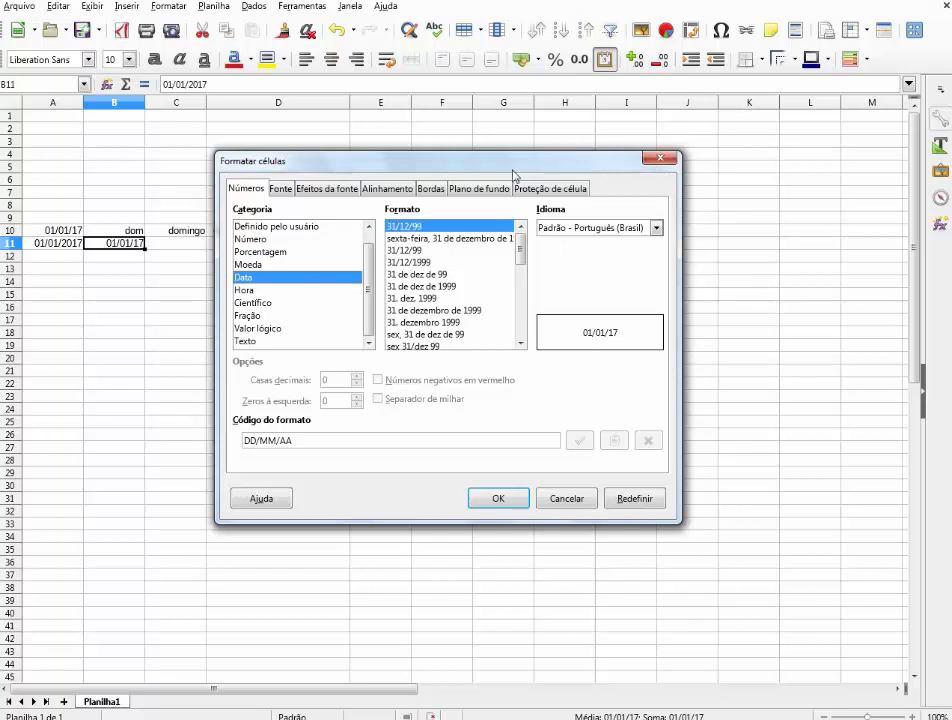
left_click_drag(513, 170, 613, 153)
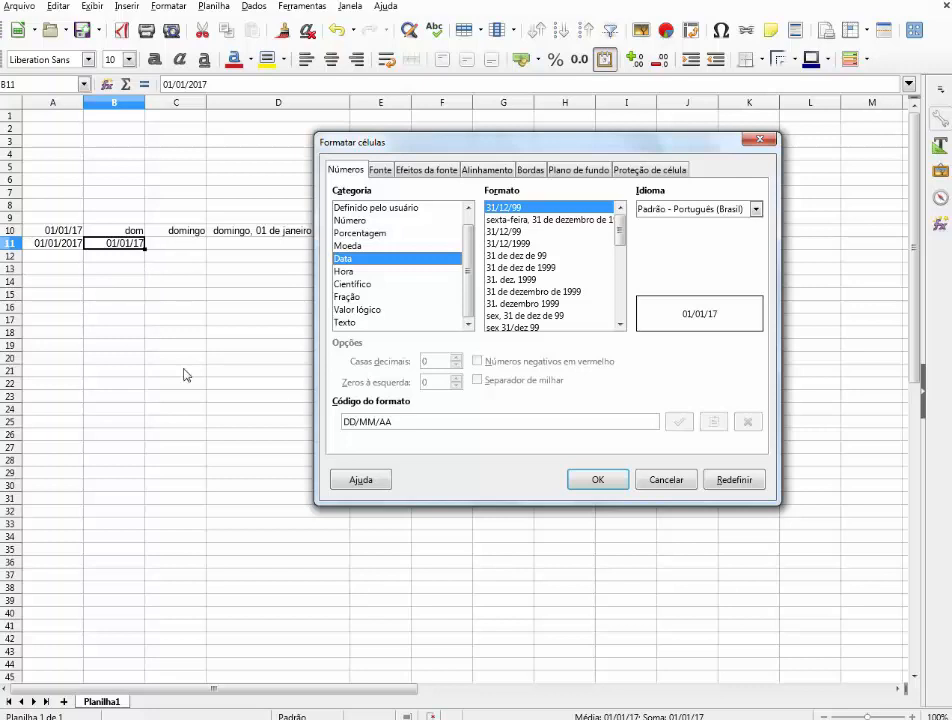
left_click_drag(409, 422, 326, 424)
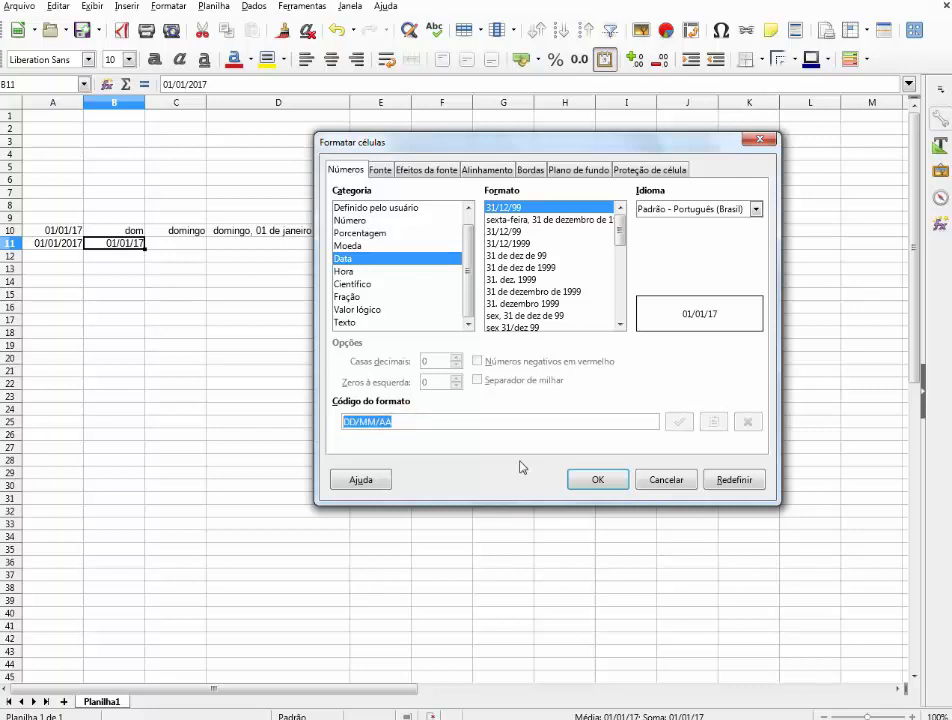
type("d")
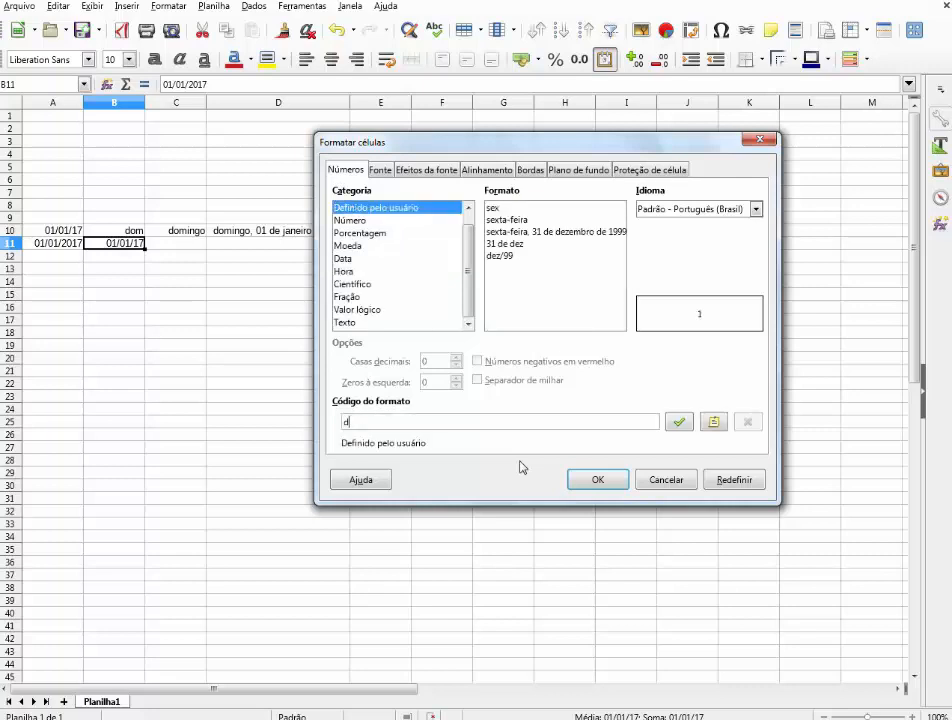
type("d")
type("d")
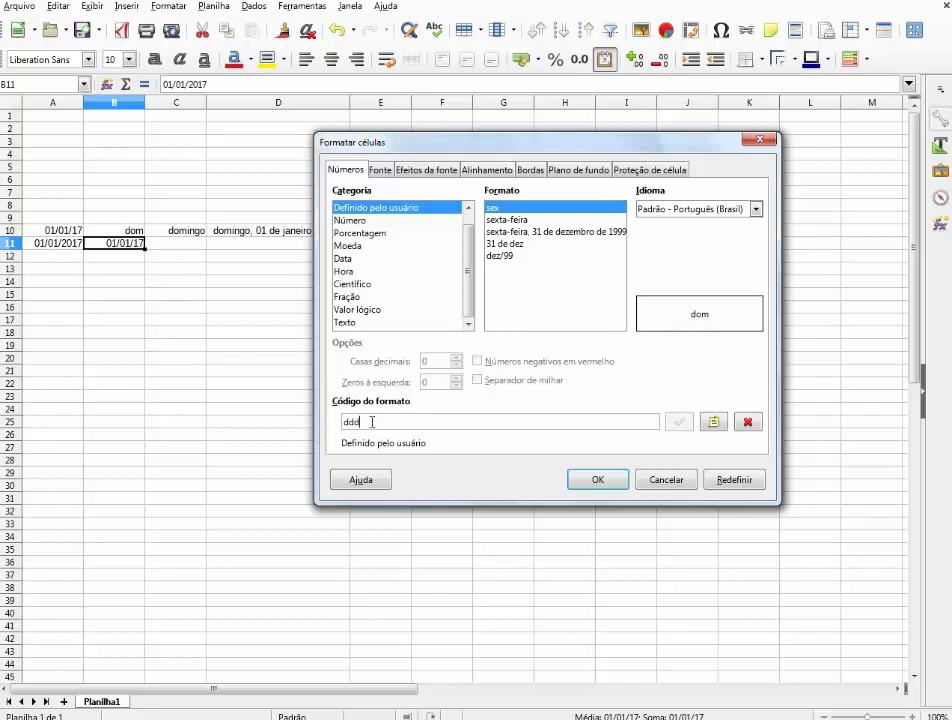
type("d")
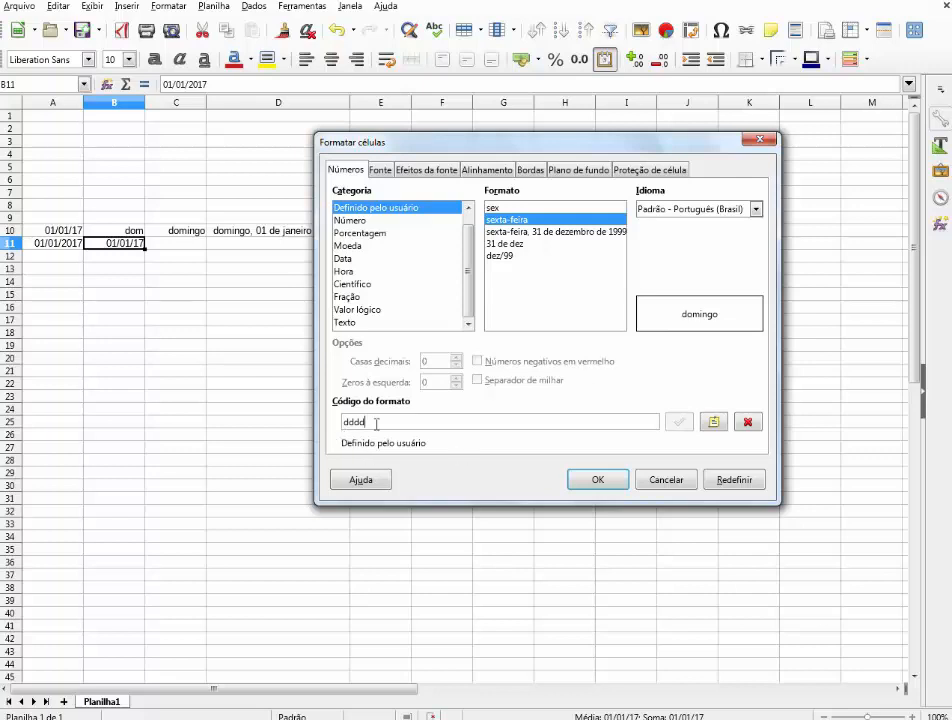
key("BackSpace")
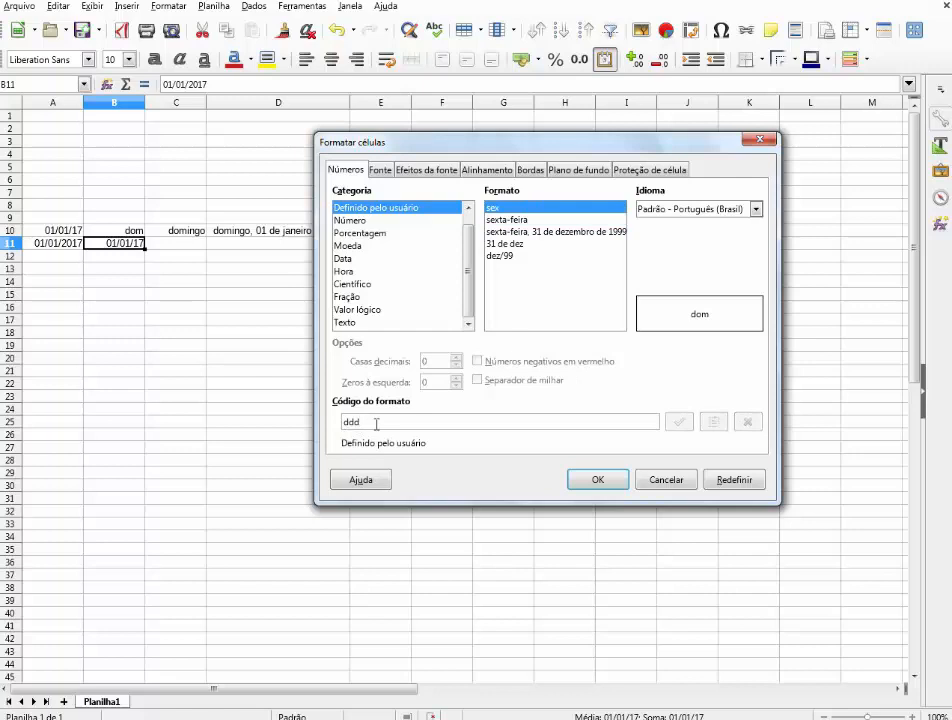
left_click(598, 480)
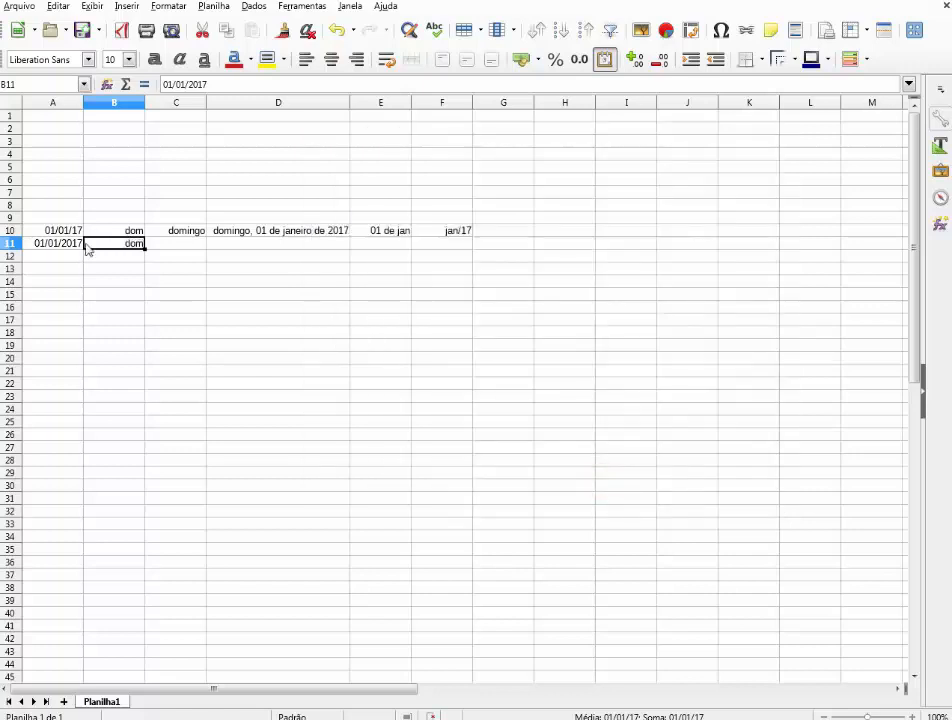
Step: Enter the date 01/01/2017 in cell C11 and reselect that cell
left_click(183, 246)
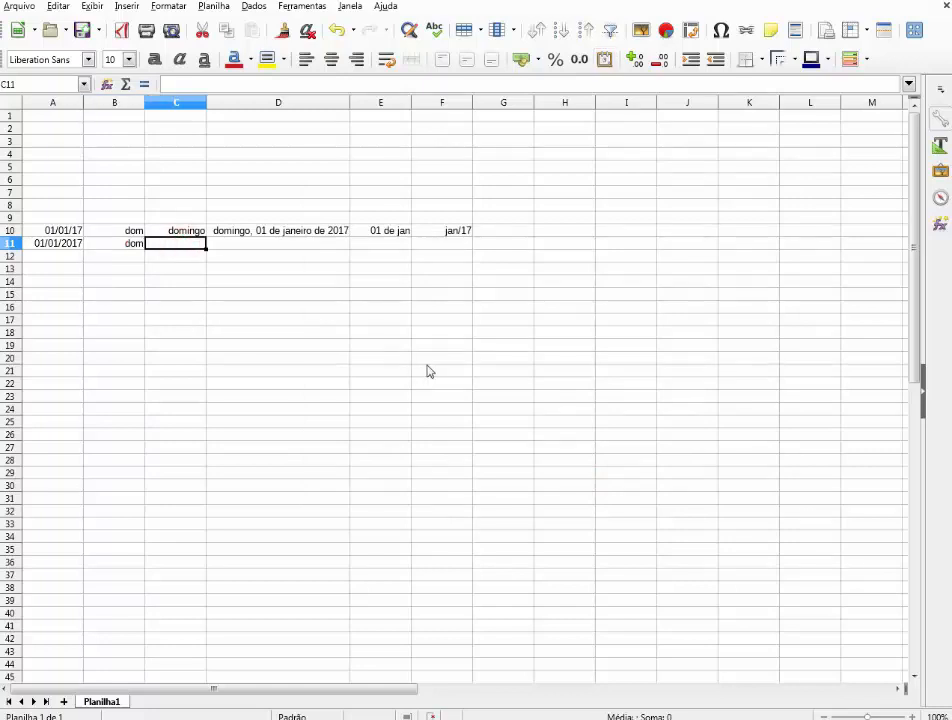
type("01/")
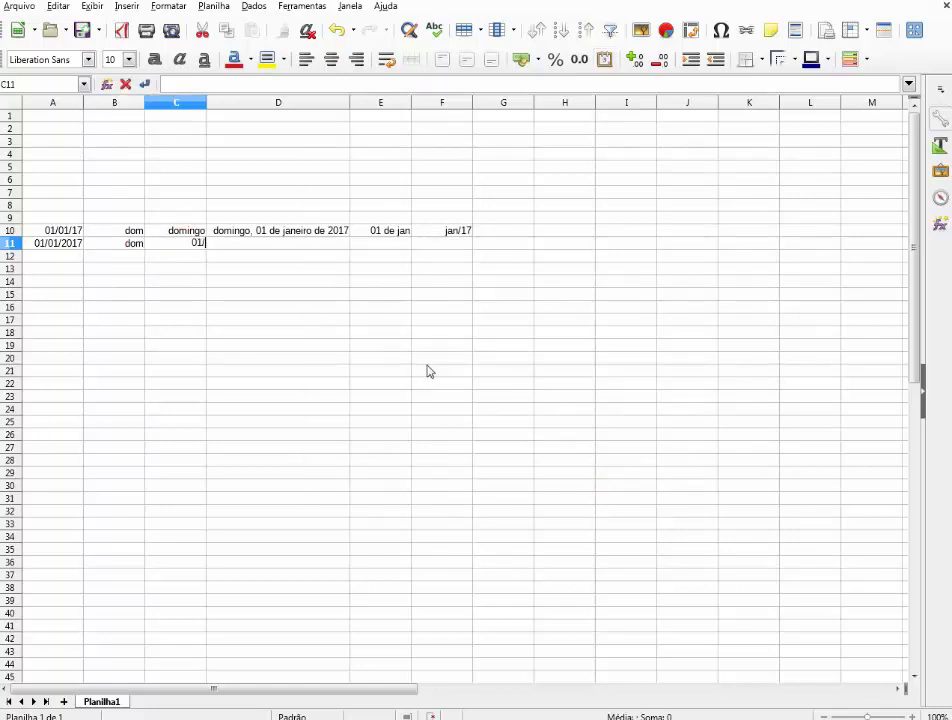
type("01/2017")
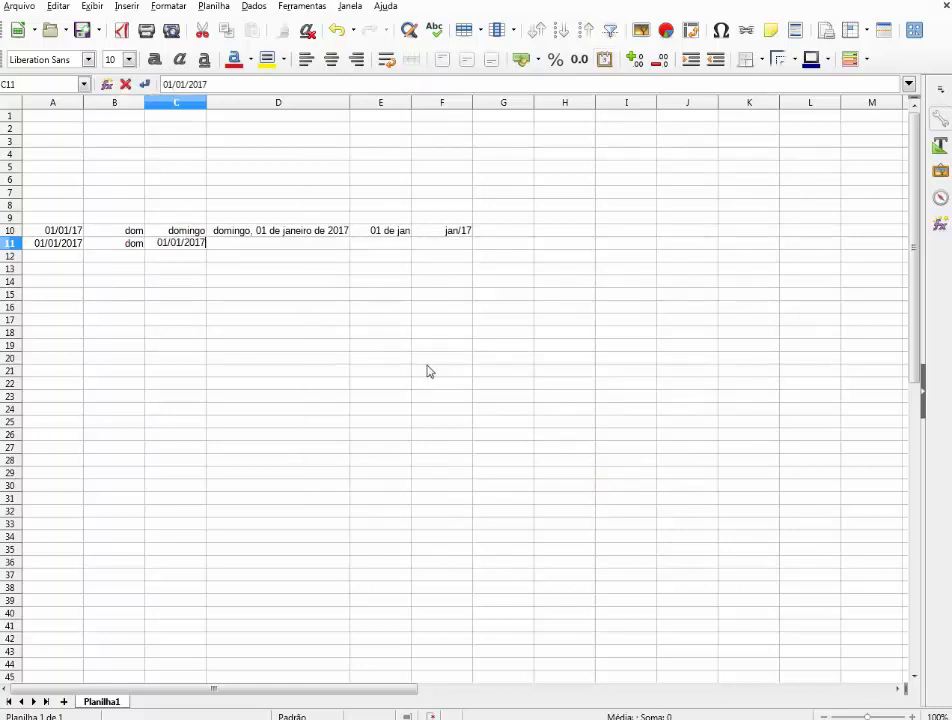
key("Return")
key("Up")
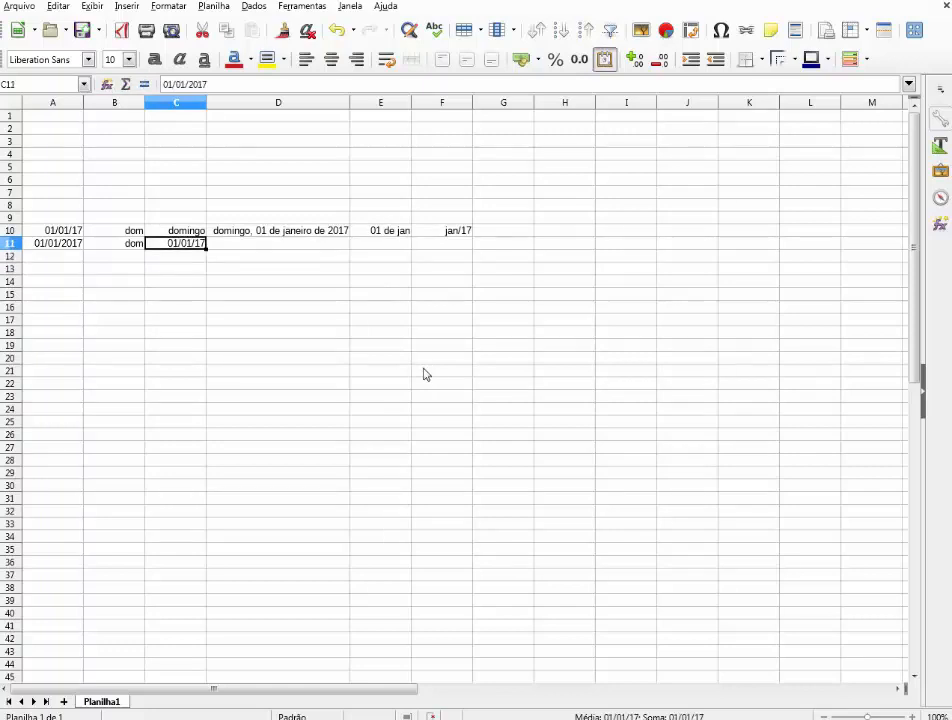
Step: Format cell C11 with the custom code dddd to show the full weekday name
left_click(172, 7)
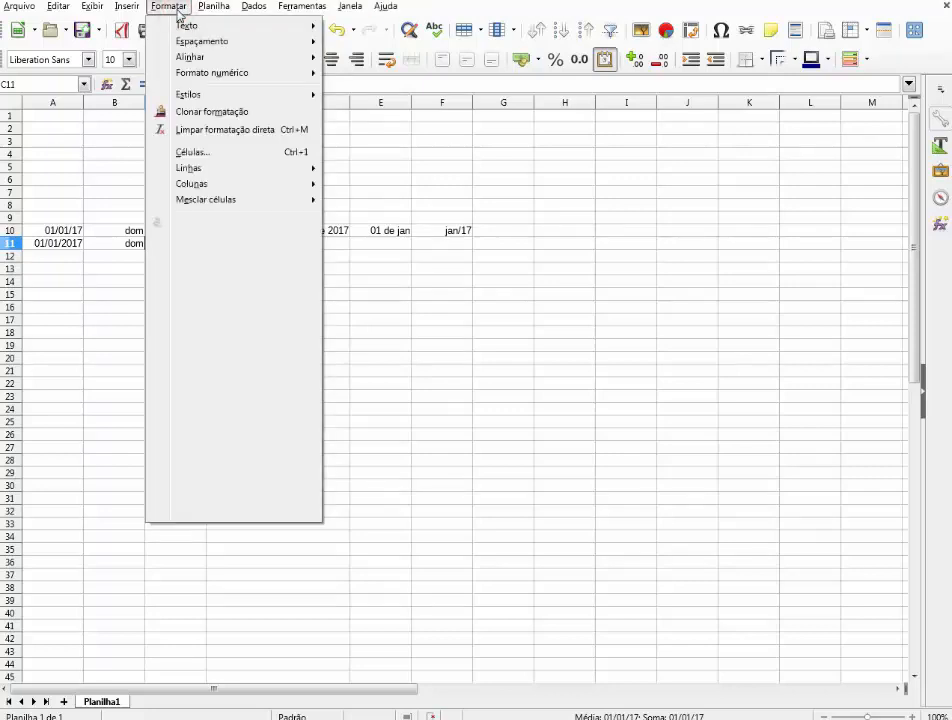
left_click(186, 153)
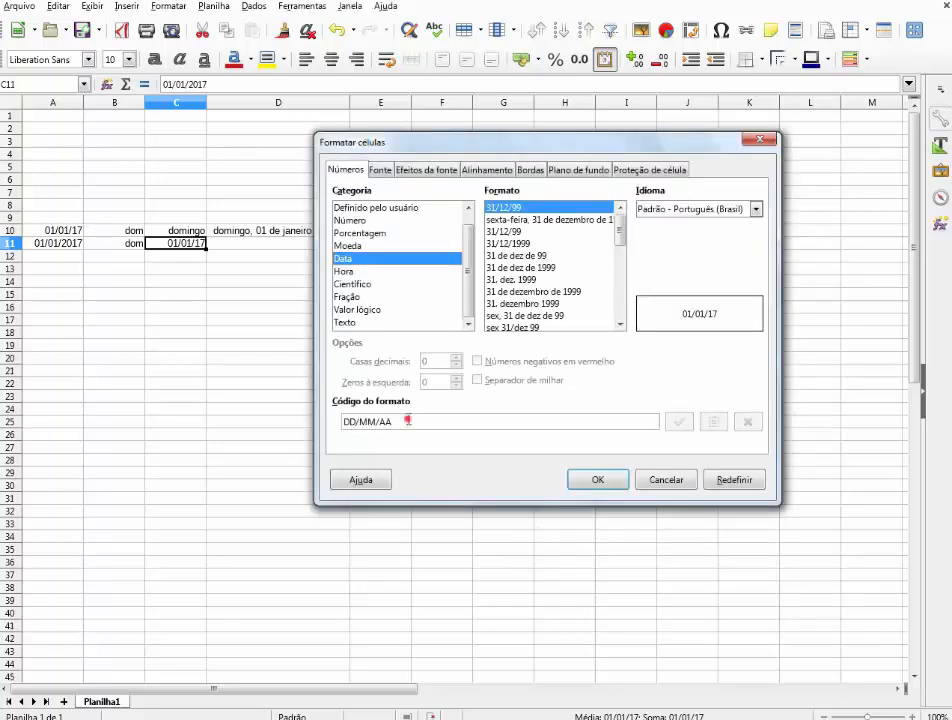
left_click_drag(412, 421, 306, 422)
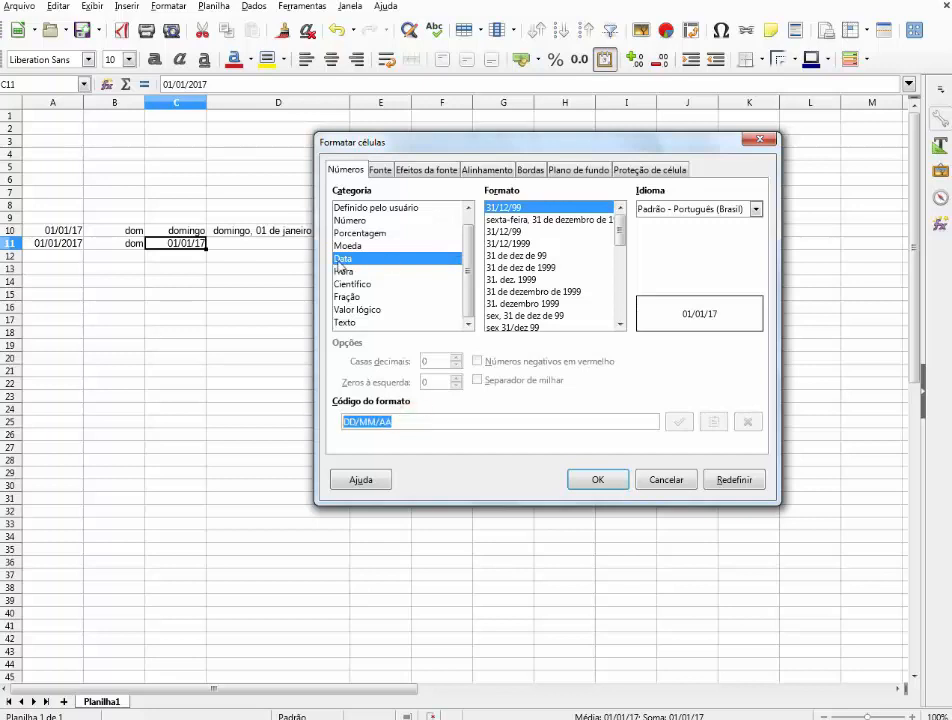
left_click_drag(411, 422, 266, 408)
type("dd")
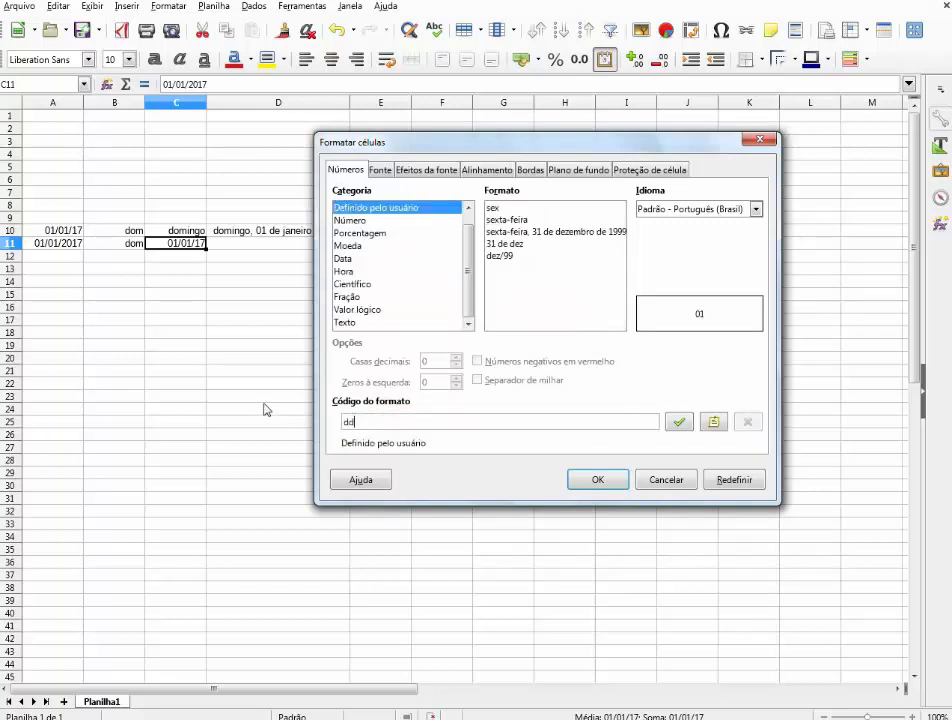
type("dd")
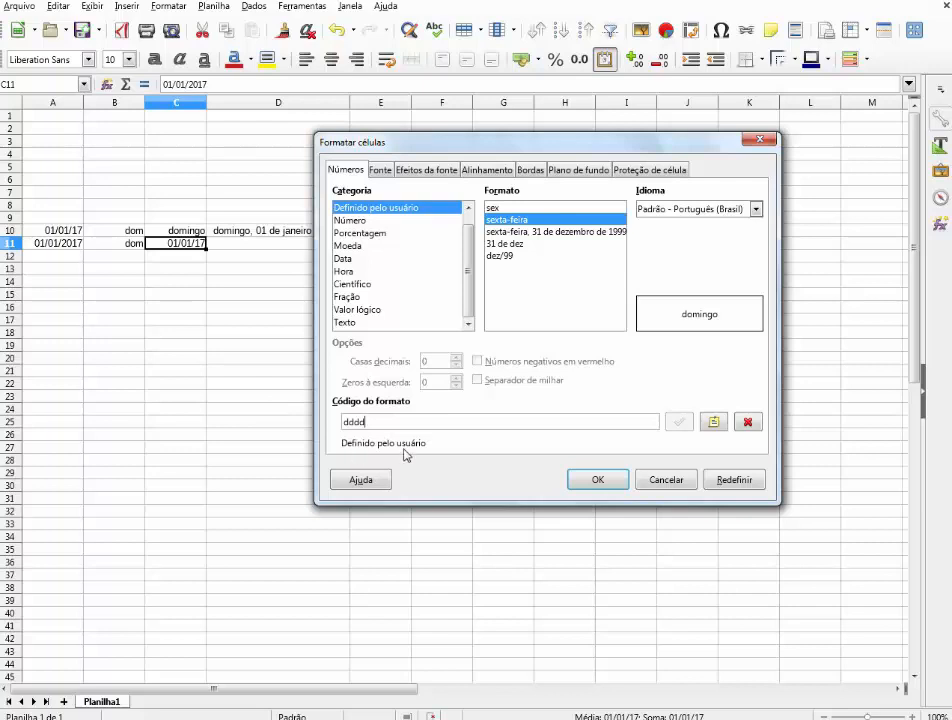
left_click(596, 483)
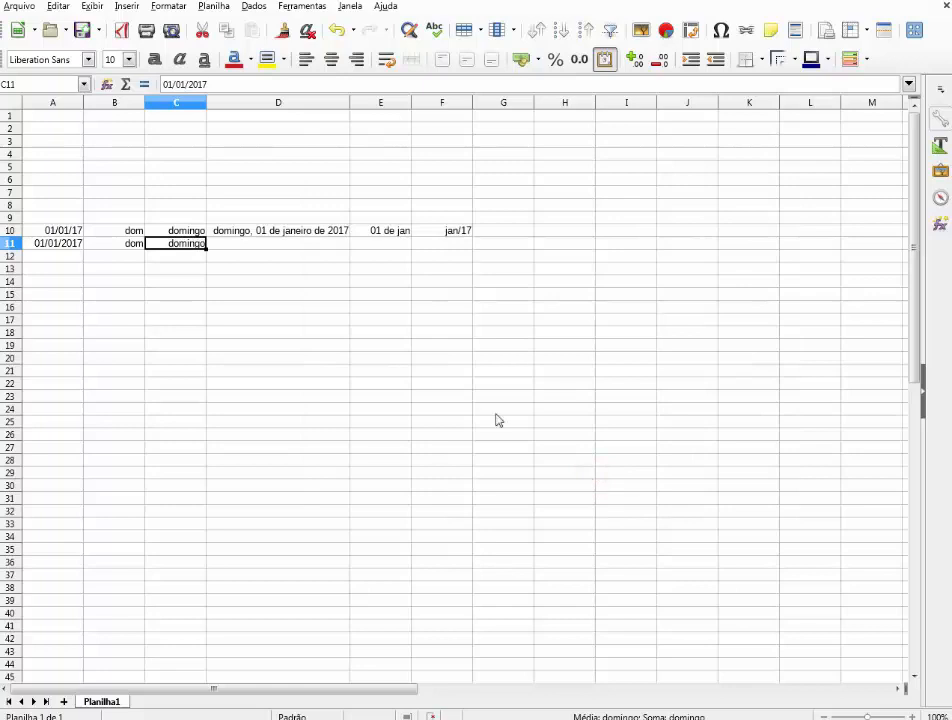
Step: Enter the date 01/01/2017 in cell D11 and reselect that cell
left_click(264, 243)
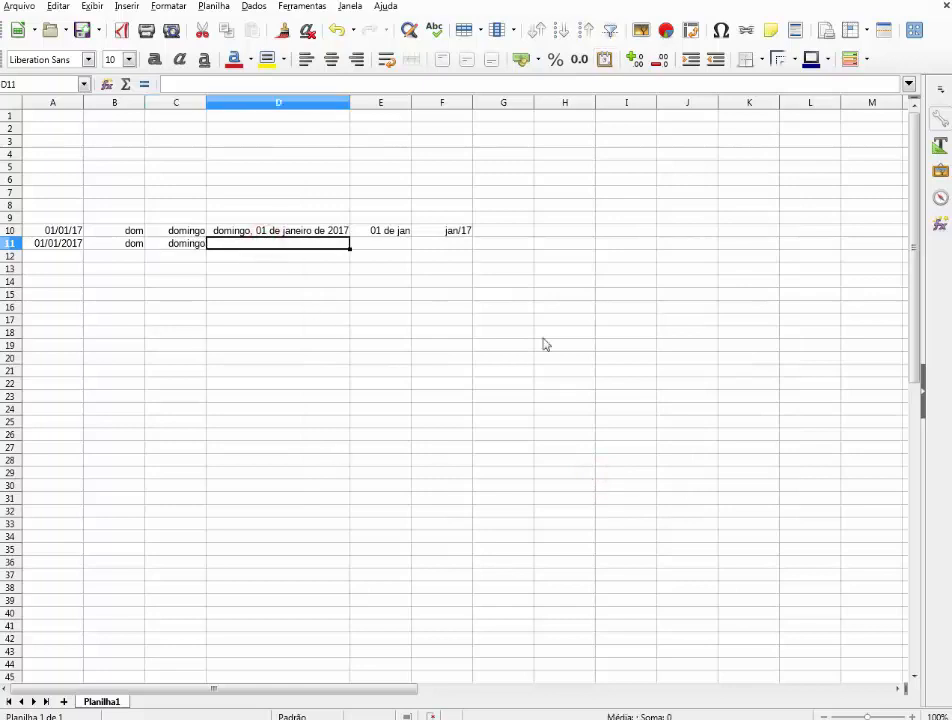
type("01/")
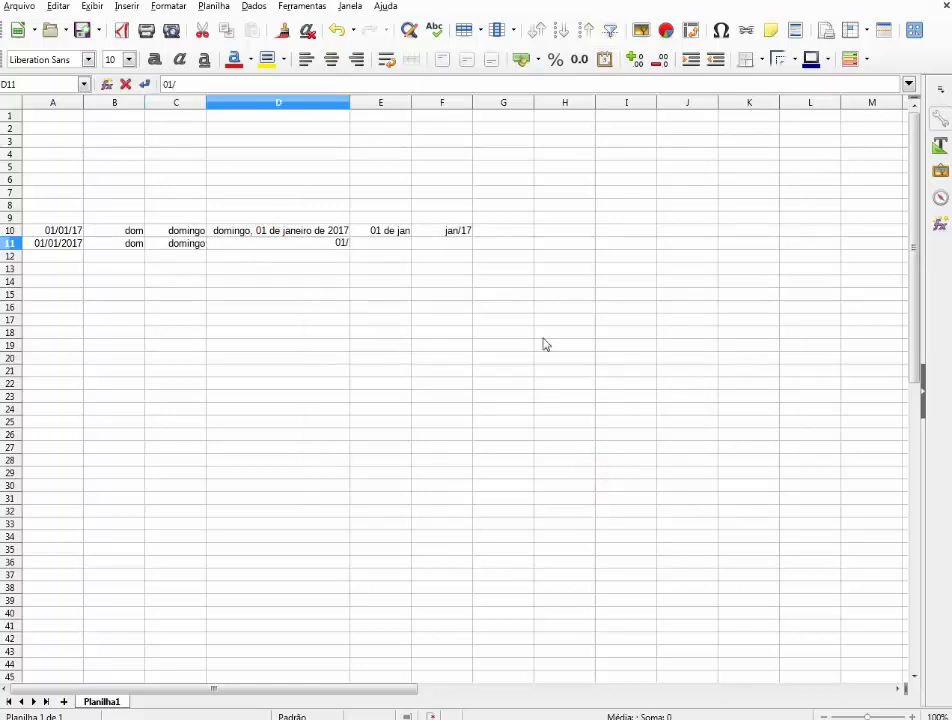
type("01/2017")
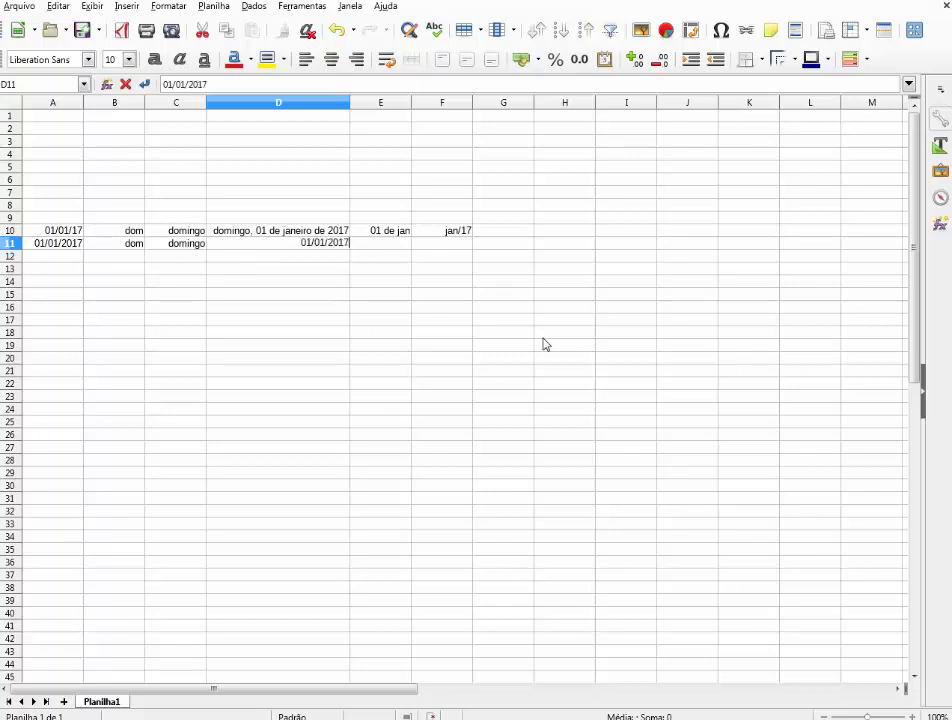
key("Return")
key("Up")
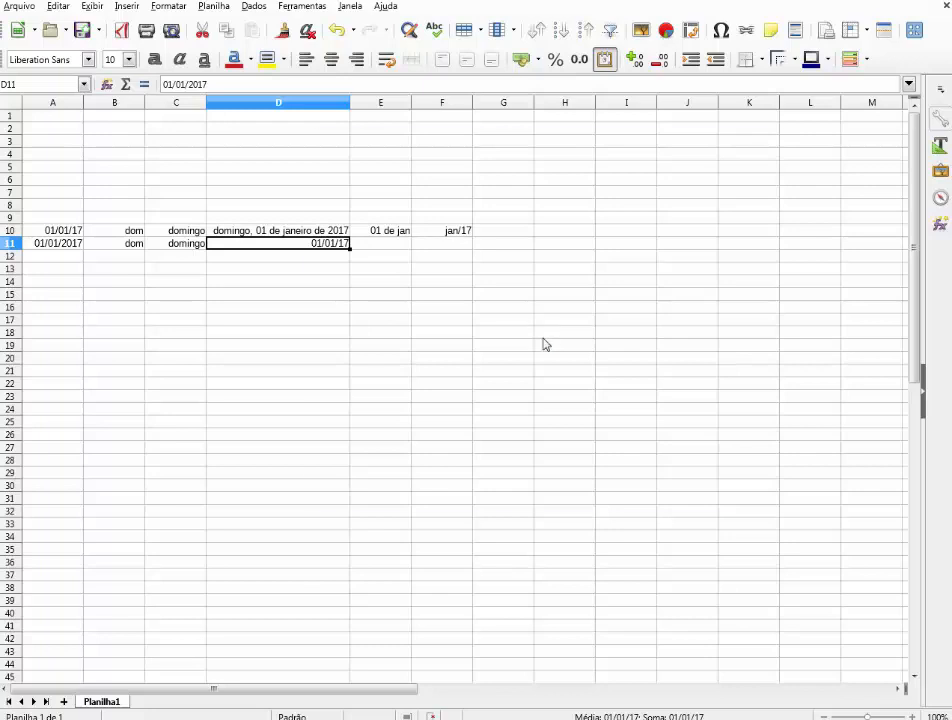
Step: Replace D11's number format code with dddd, keeping the cell format dialog clear of rows 10 and 11
key("ctrl+1")
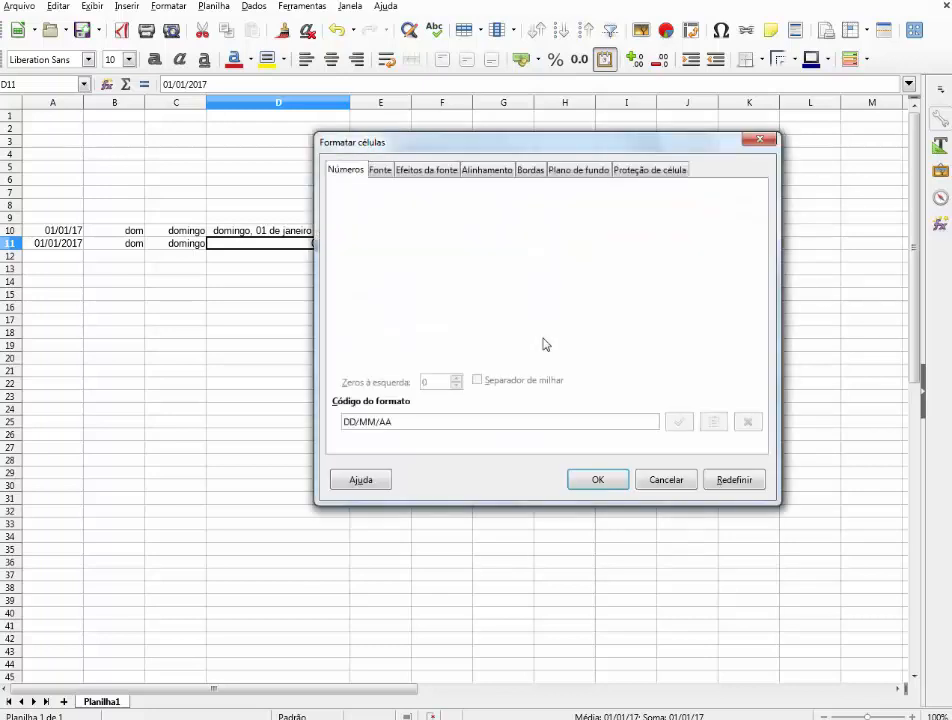
left_click(399, 422)
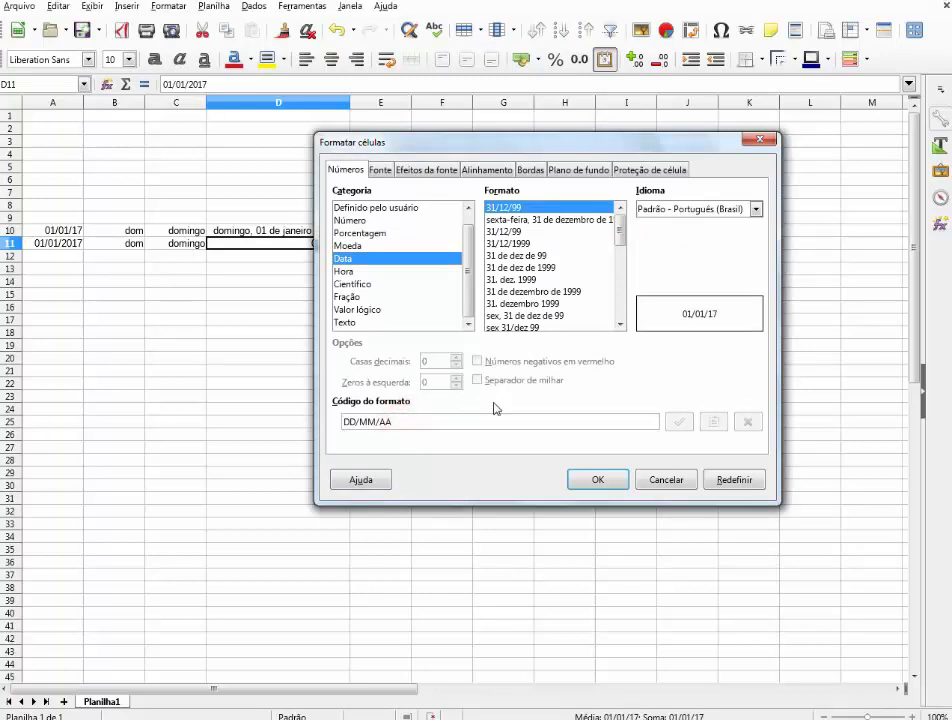
left_click_drag(385, 134, 230, 197)
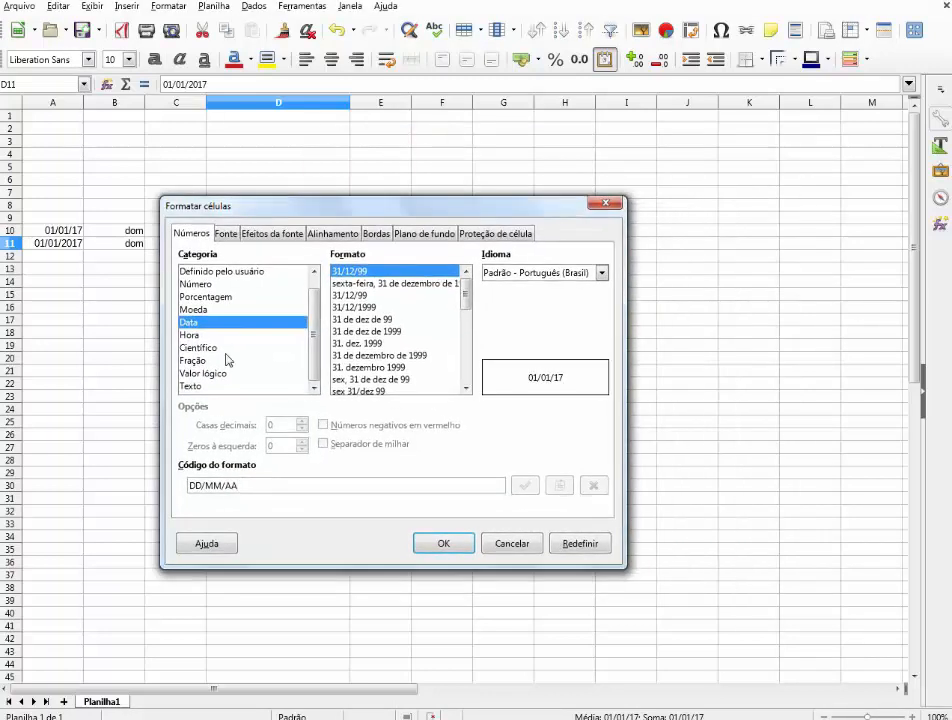
triple_click(212, 487)
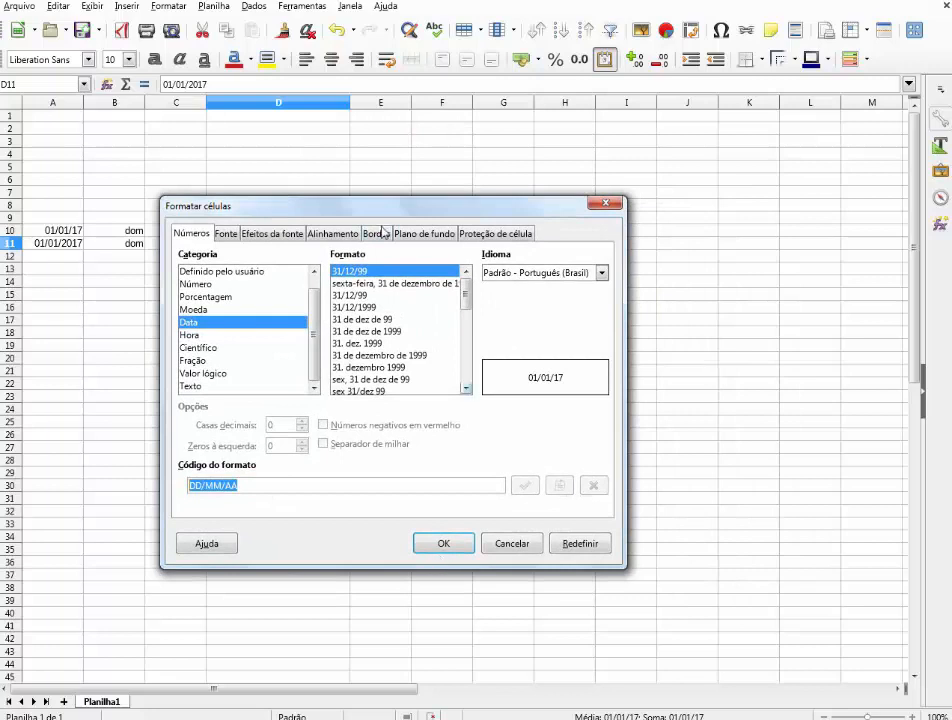
left_click_drag(372, 217, 337, 270)
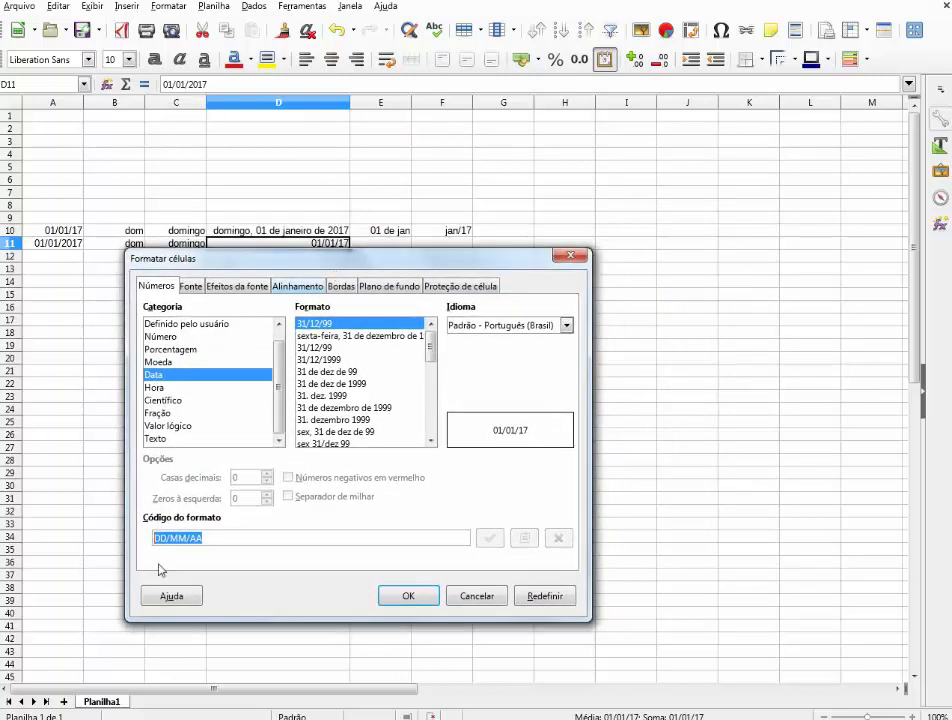
left_click(162, 518)
double_click(228, 538)
type("dddd")
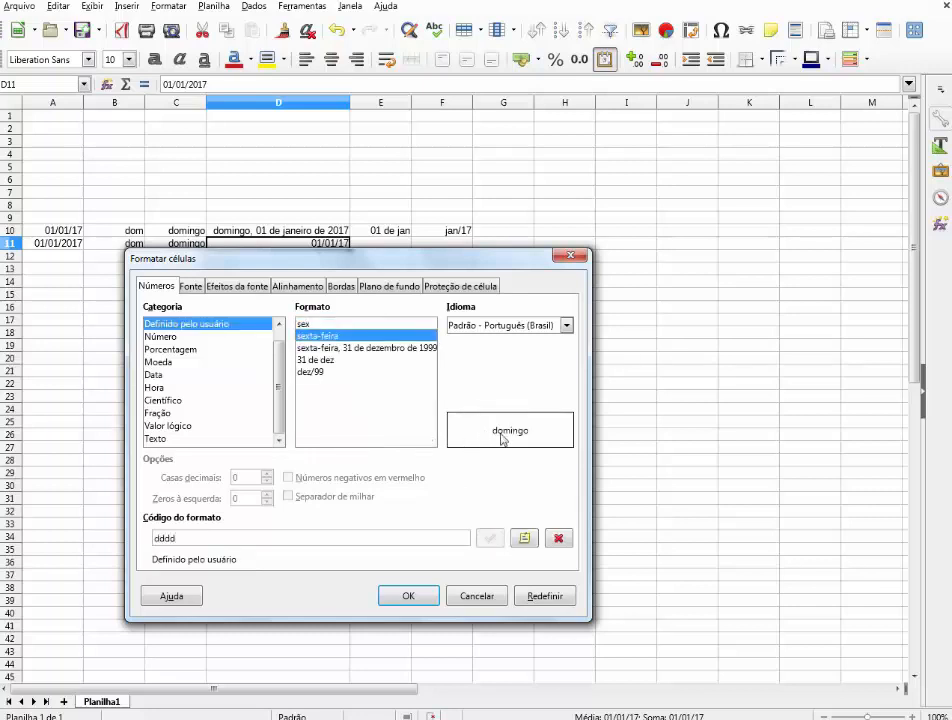
Step: Extend D11's format code with a comma and the quoted literal text to read dddd, "de"
left_click(178, 538)
type(",")
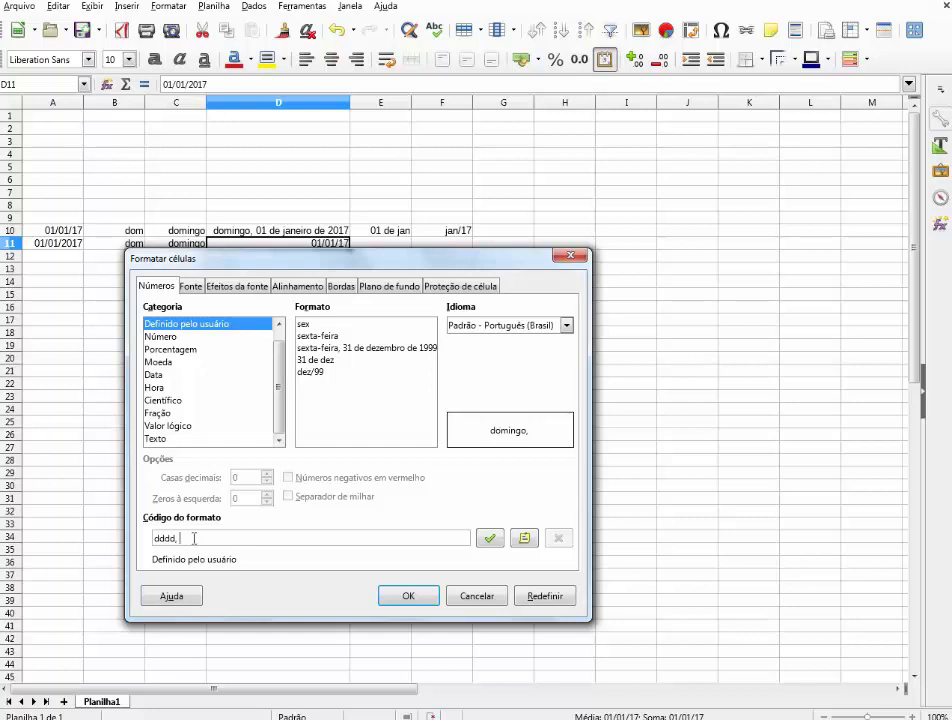
type(" de")
type("\"")
key("Left")
key("Left")
key("Left")
type("\"")
Step: Examine how the dddd part and the quoted "de" in D11's format code correspond to the preview
left_click(171, 538)
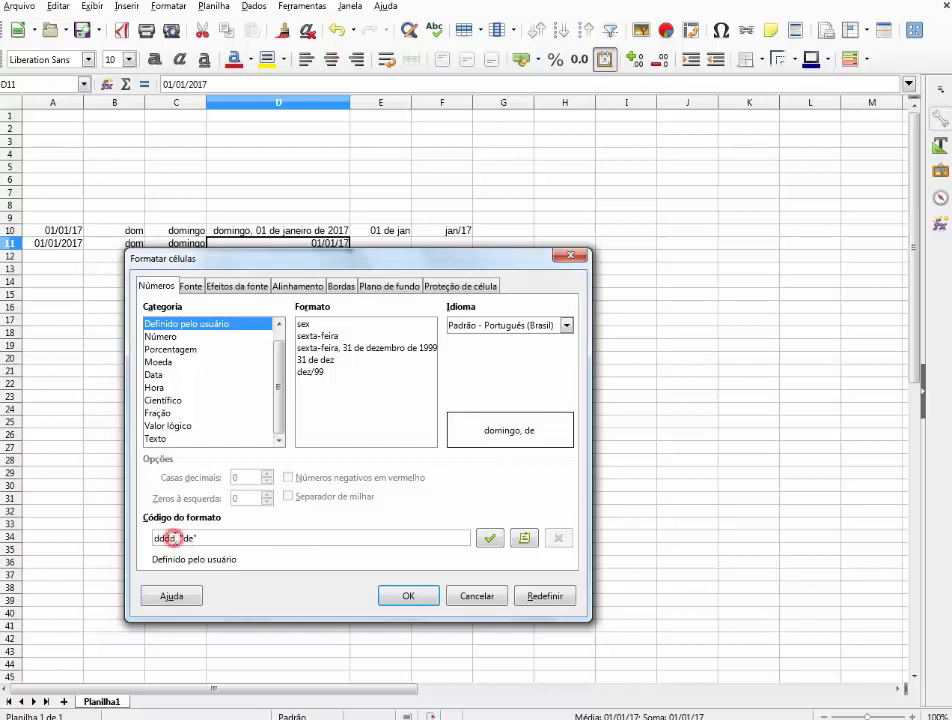
key("BackSpace")
key("shift+Left")
key("shift+Left")
key("shift+Left")
key("shift+Left")
left_click_drag(180, 539, 199, 539)
left_click(214, 538)
left_click(526, 431)
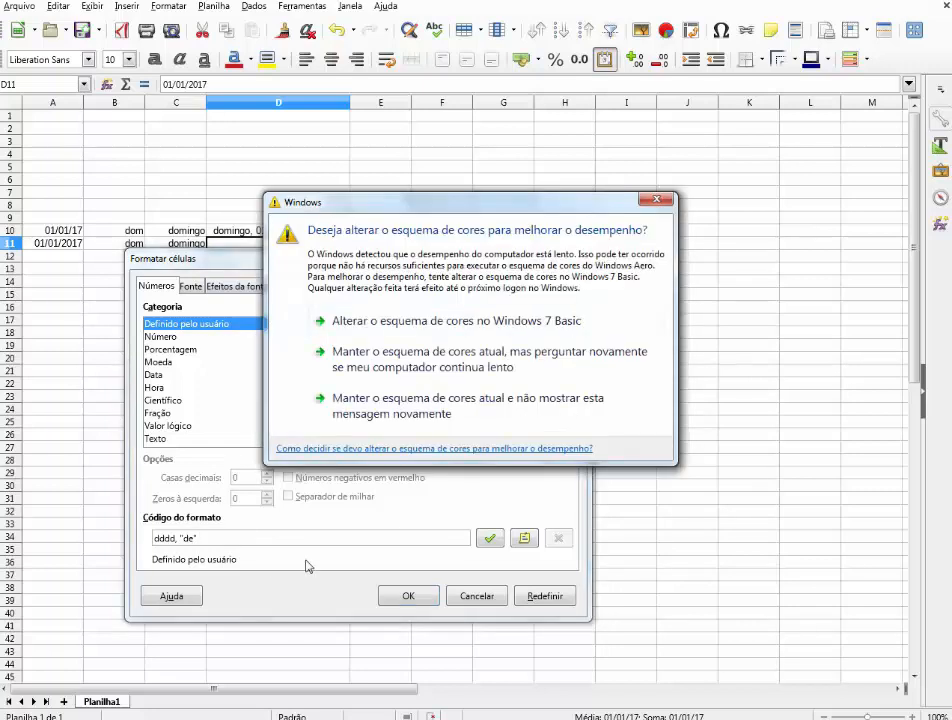
Step: Dismiss the Windows colour scheme notice and extend D11's format code to read dddd, "de" dd "de"
left_click(657, 199)
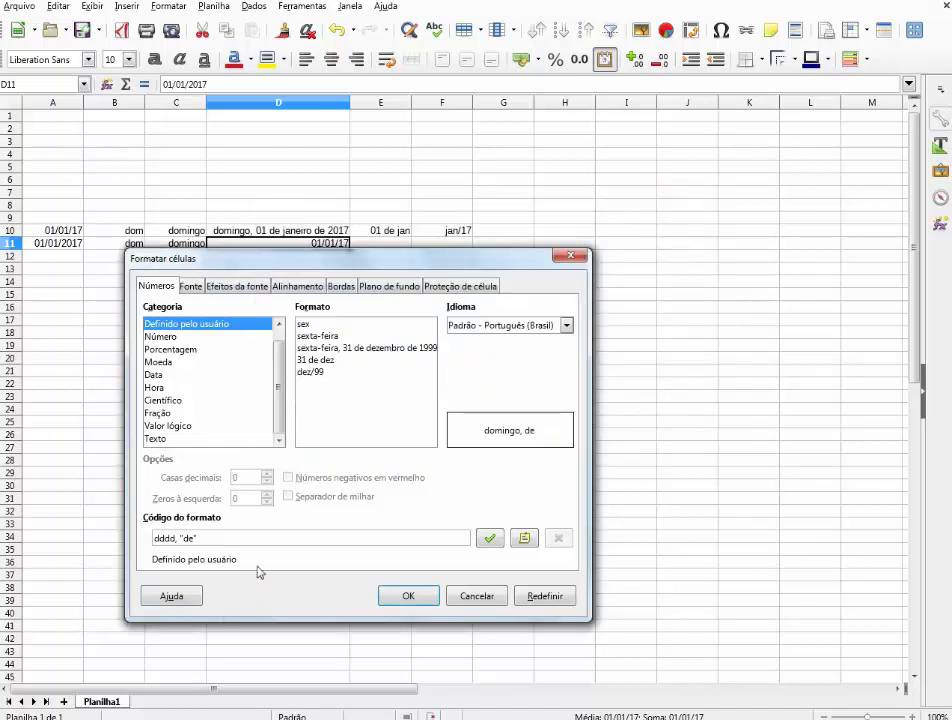
type("dd")
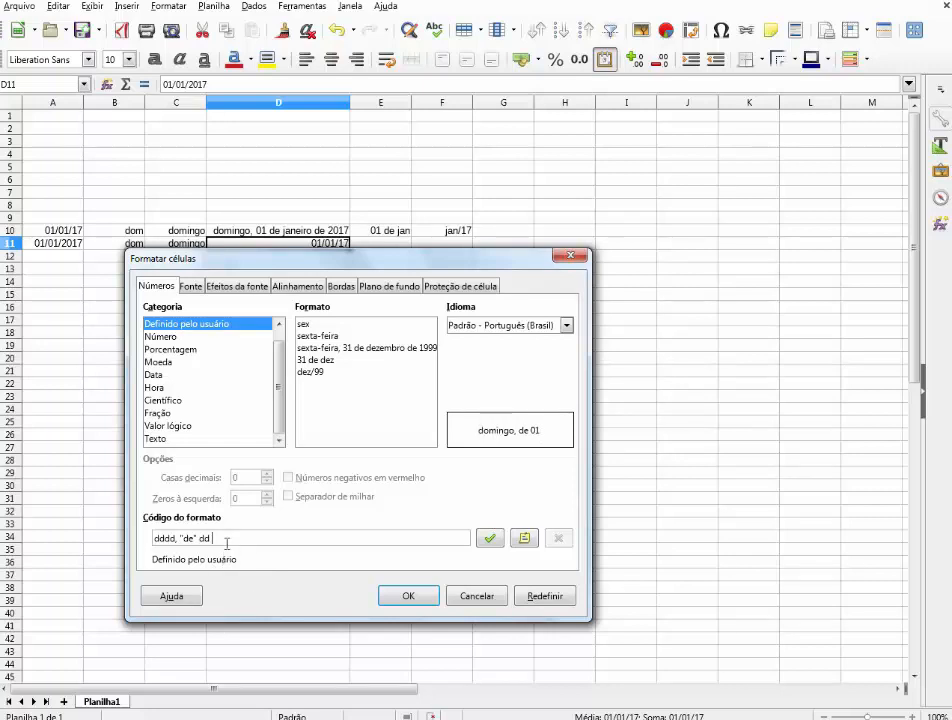
type("\"\"de")
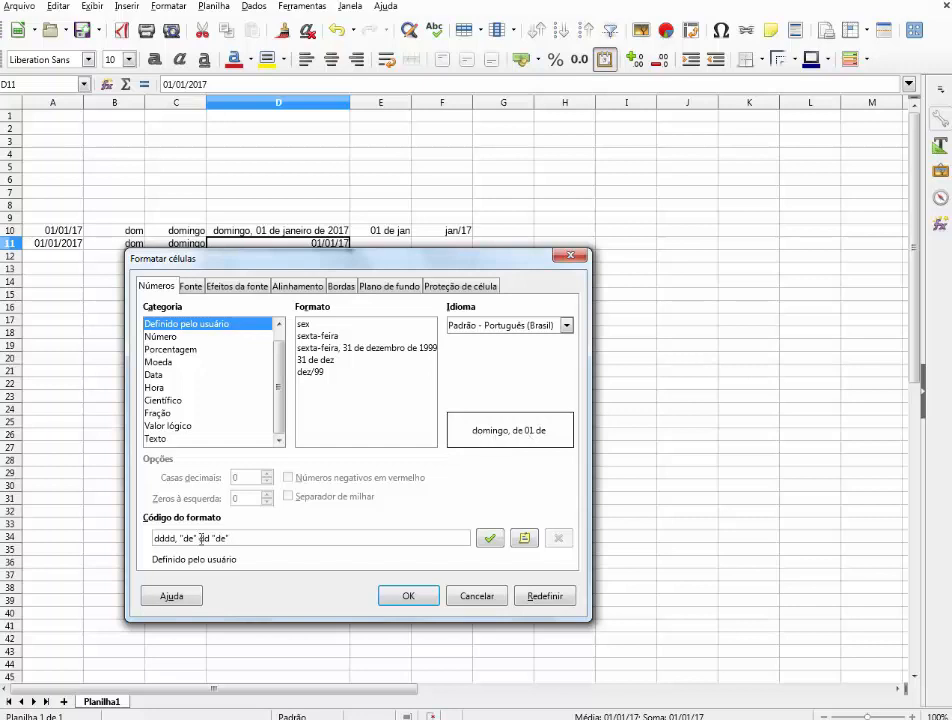
Step: Remove the first quoted "de" from D11's format code, leaving dddd, dd "de"
key("BackSpace")
key("BackSpace")
key("BackSpace")
key("BackSpace")
key("BackSpace")
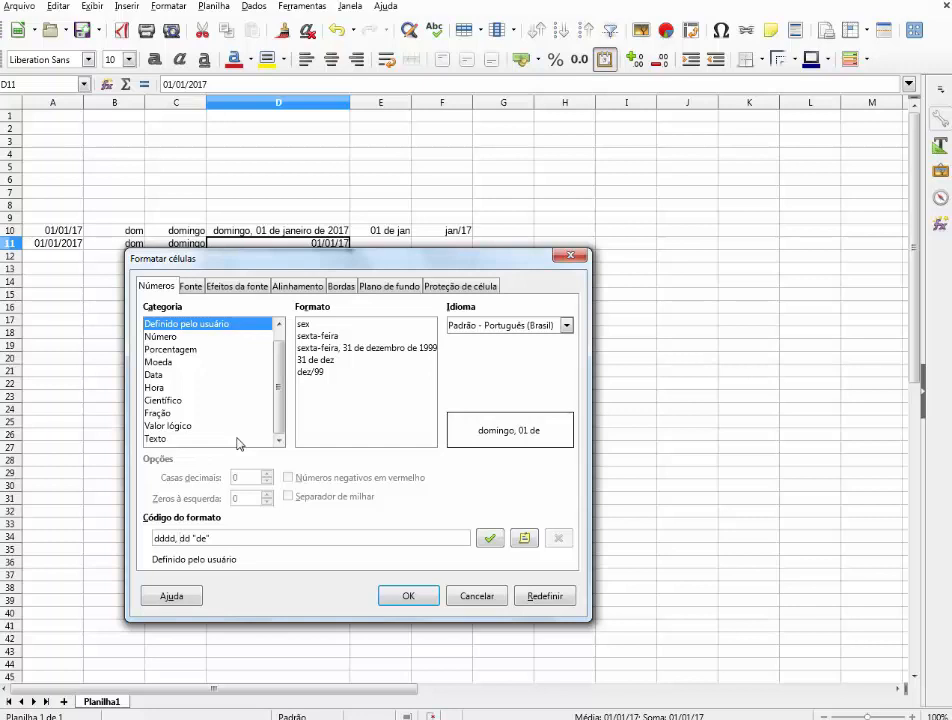
Step: Retype the part of D11's format code after dddd as , dd "de", dismissing the Windows colour scheme notice
key("shift+End")
type(", dd")
left_click(191, 538)
type("\"\"")
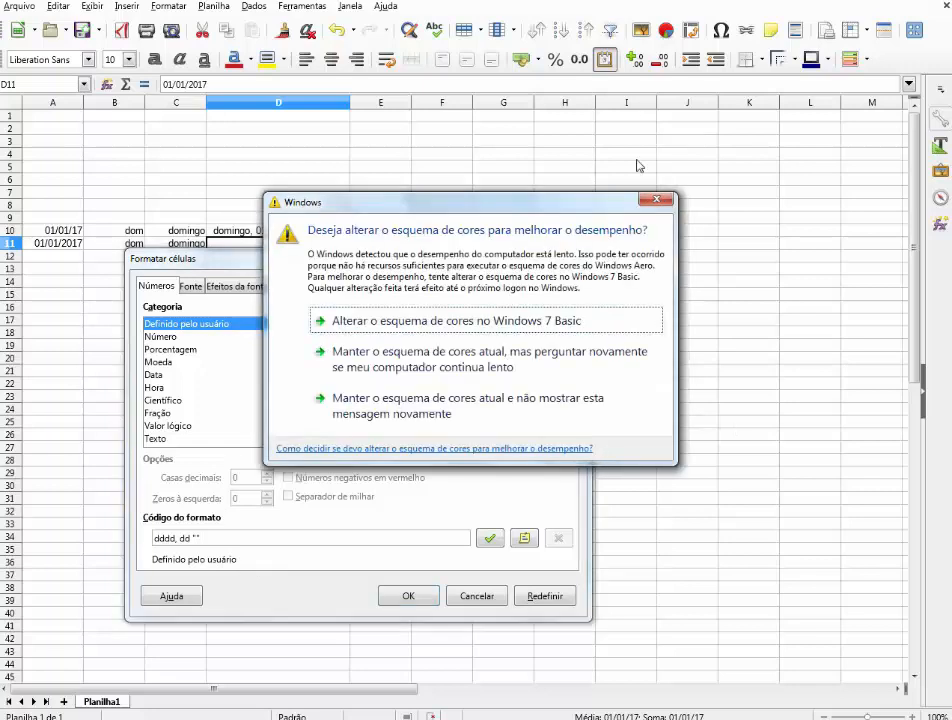
left_click(656, 200)
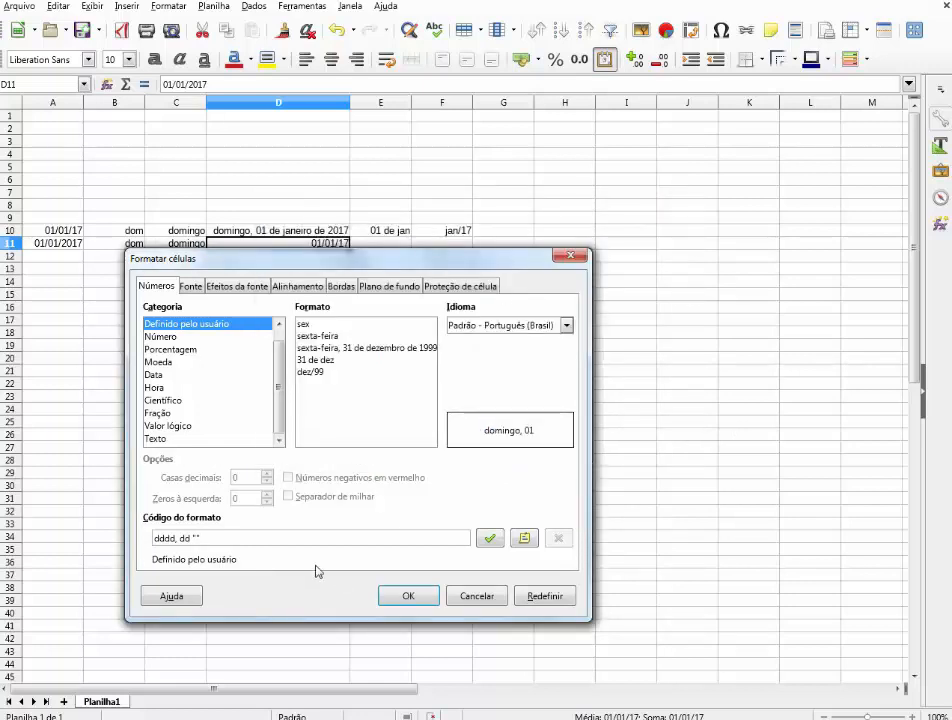
key("Left")
type("de")
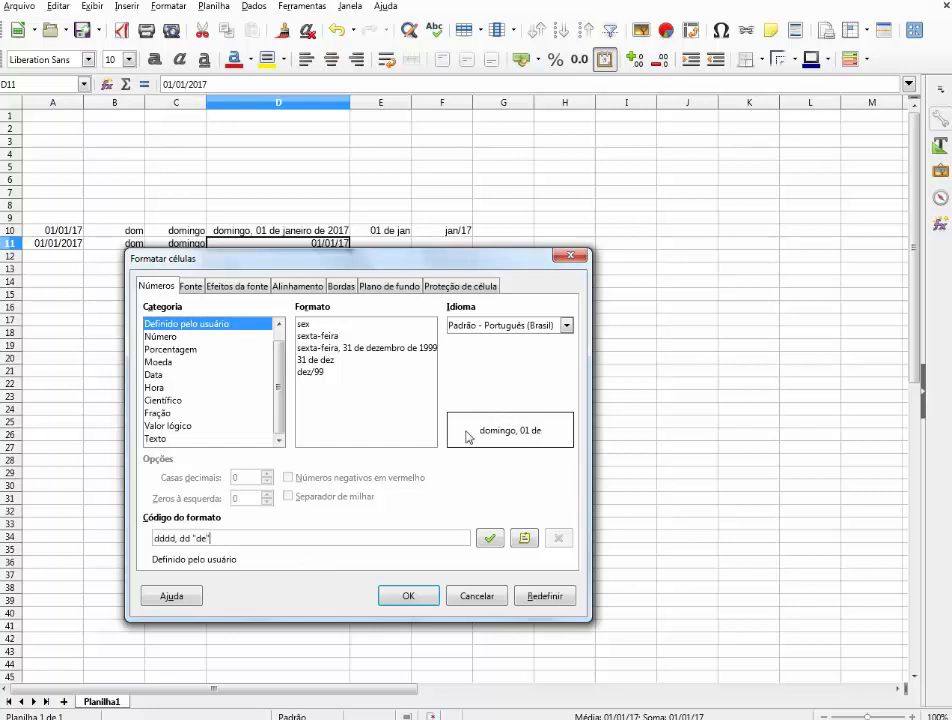
Step: Add the full month name code mmmm to the end of D11's format code
left_click(238, 540)
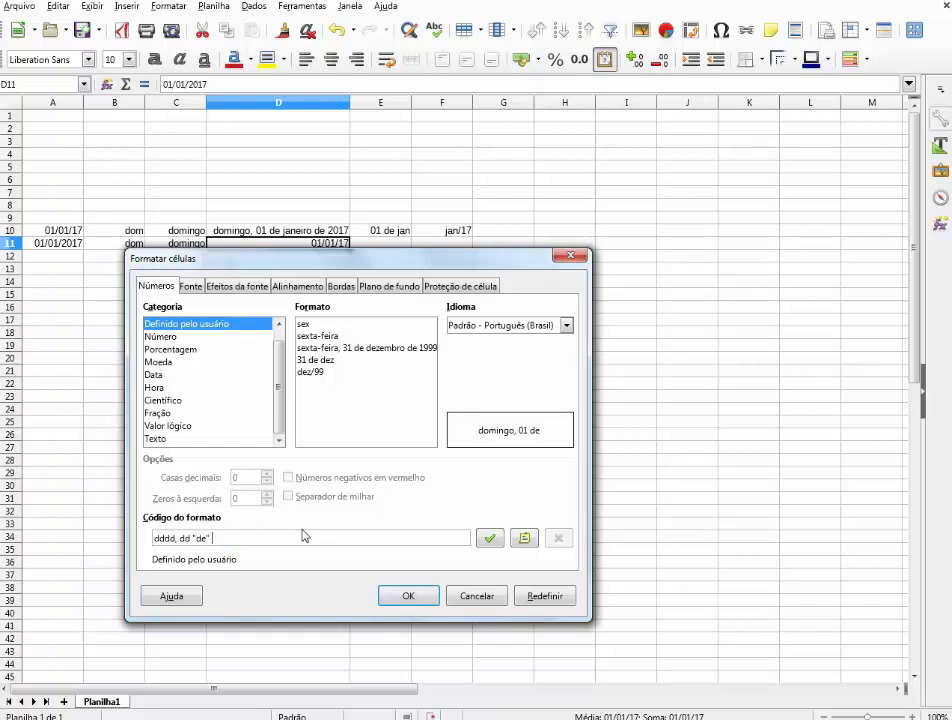
type("m")
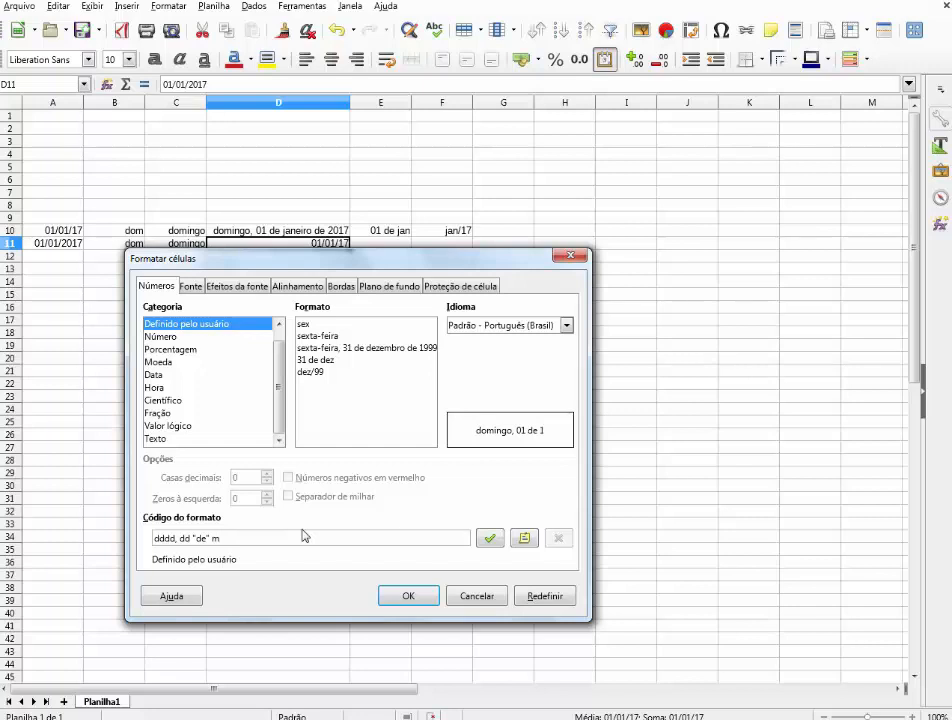
type("m")
type("mm")
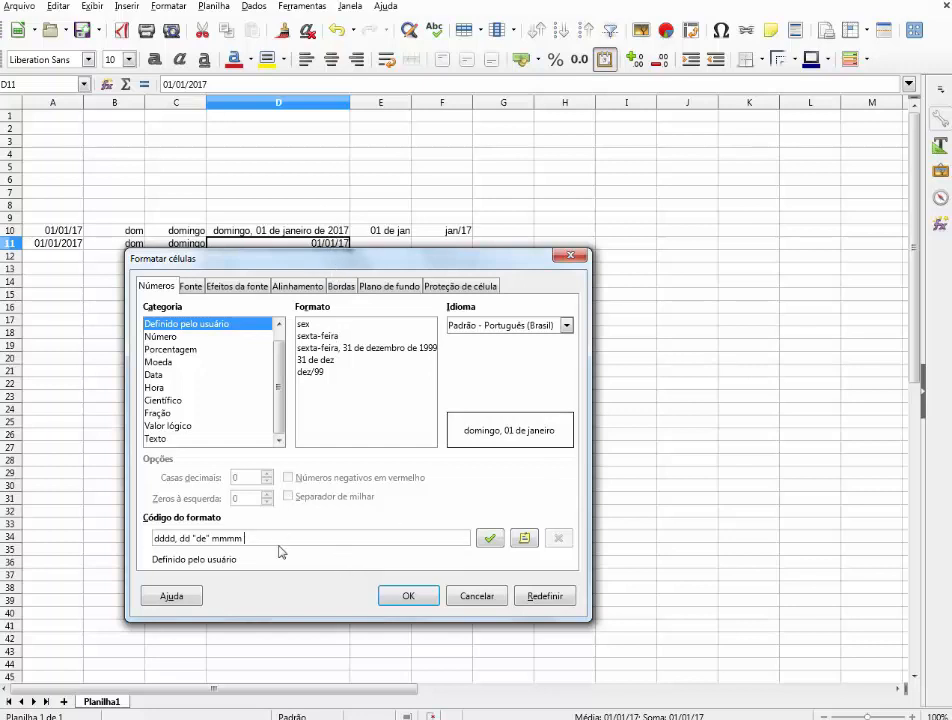
Step: Complete D11's format code as dddd, dd "de" mmmm "de" aaaa and apply it to the cell
type("\"\"")
left_click(250, 538)
type("de")
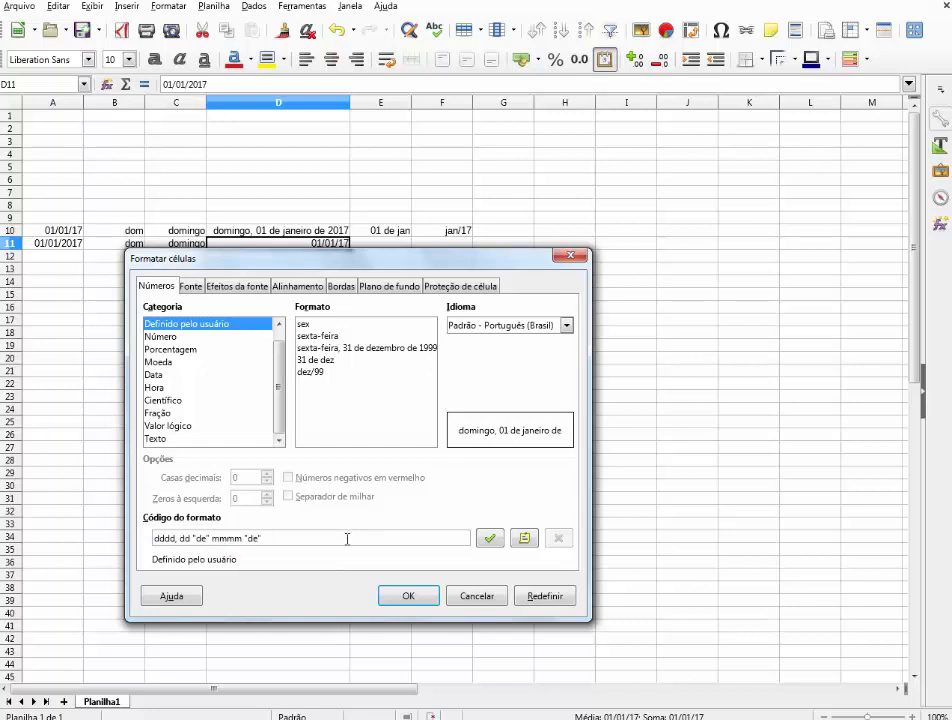
left_click(310, 536)
type("aaaa")
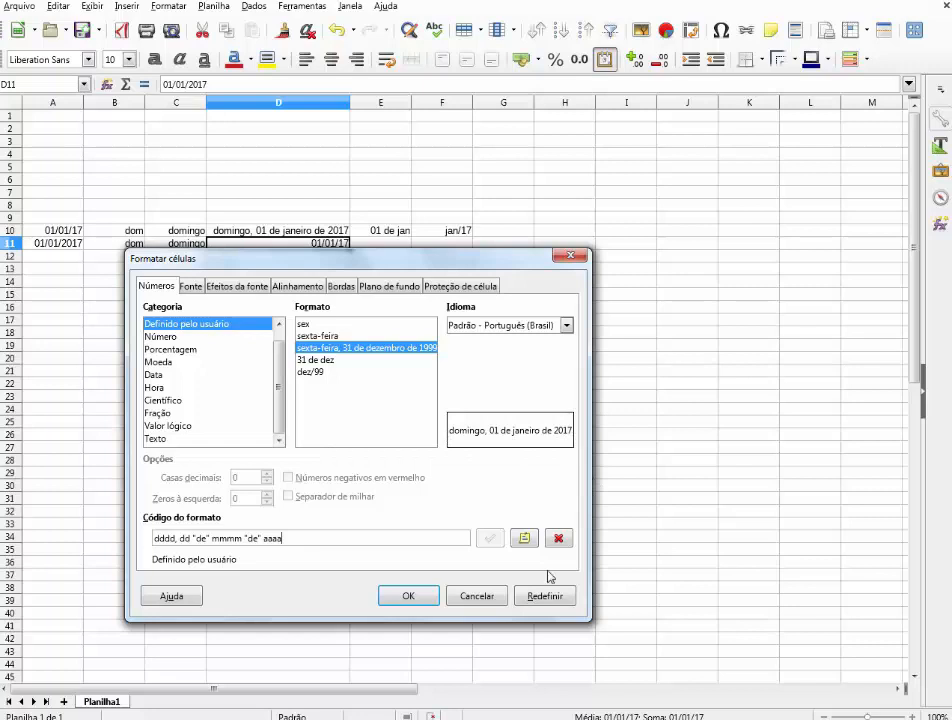
left_click(418, 598)
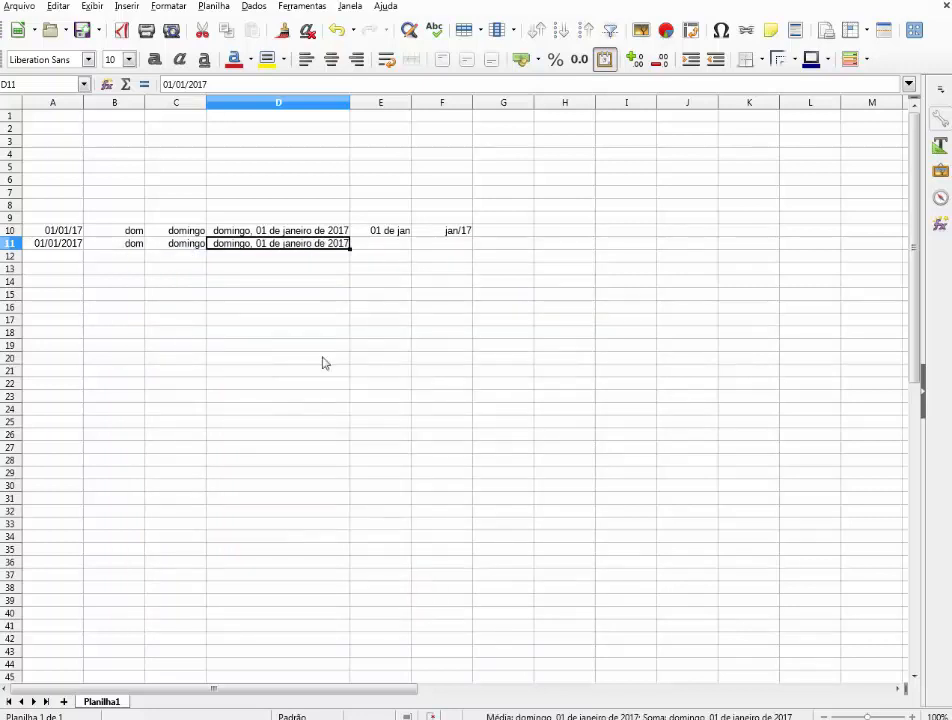
Step: Enter the date 01/01/2017 in cell E11 and reselect that cell
left_click(320, 356)
left_click(379, 244)
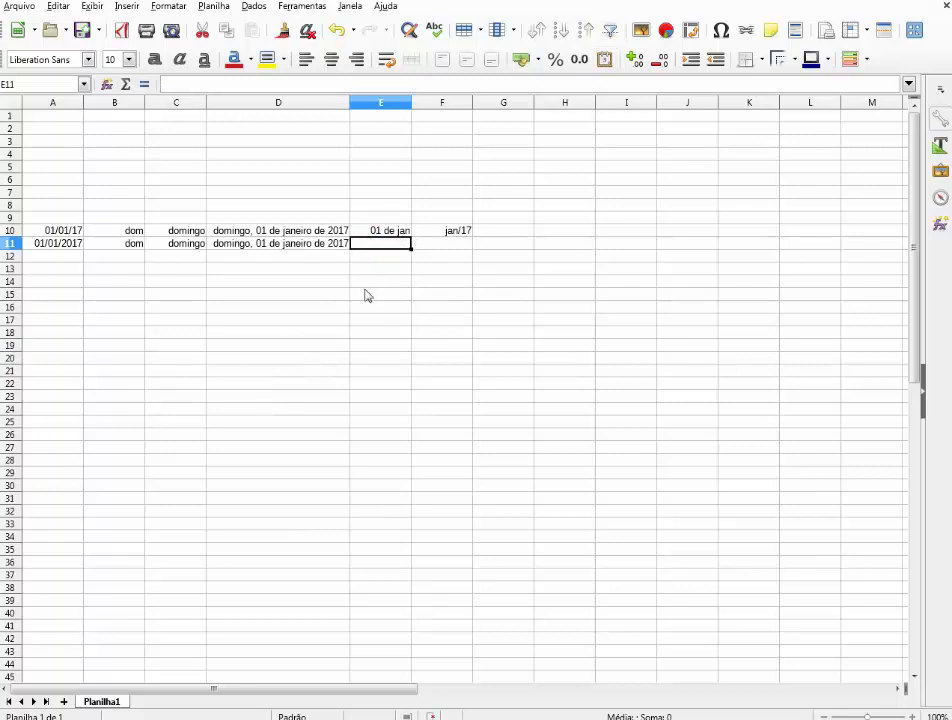
type("01/01/")
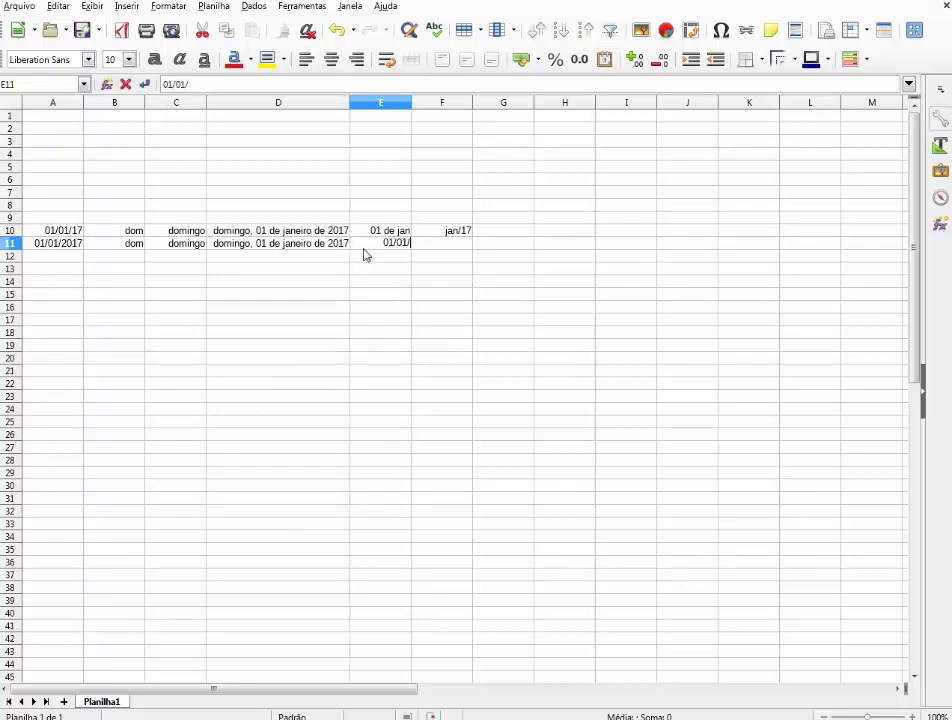
type("2017")
key("Return")
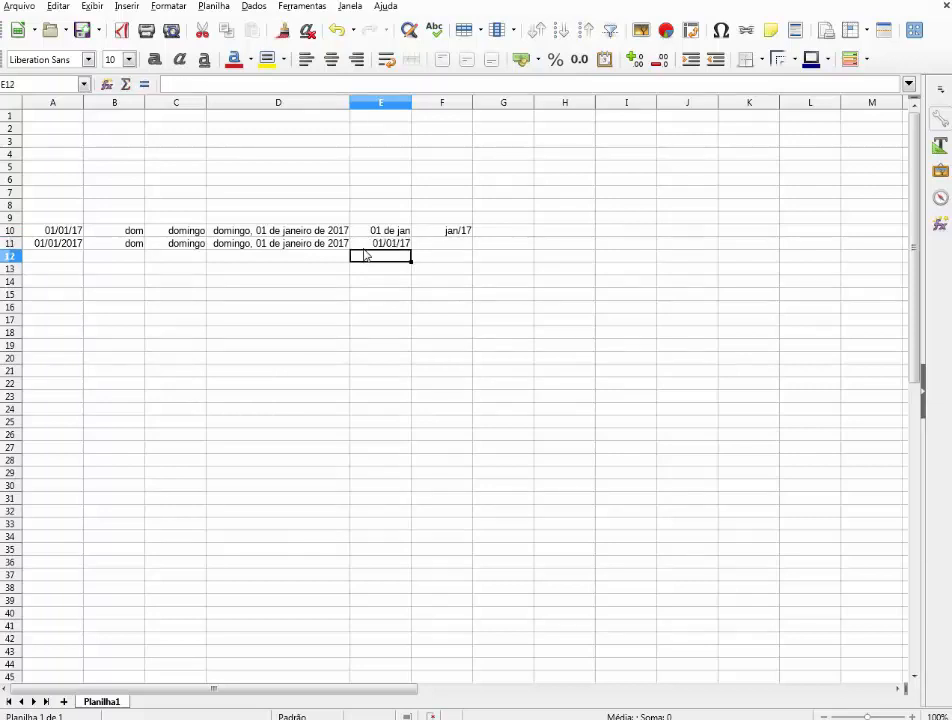
key("Up")
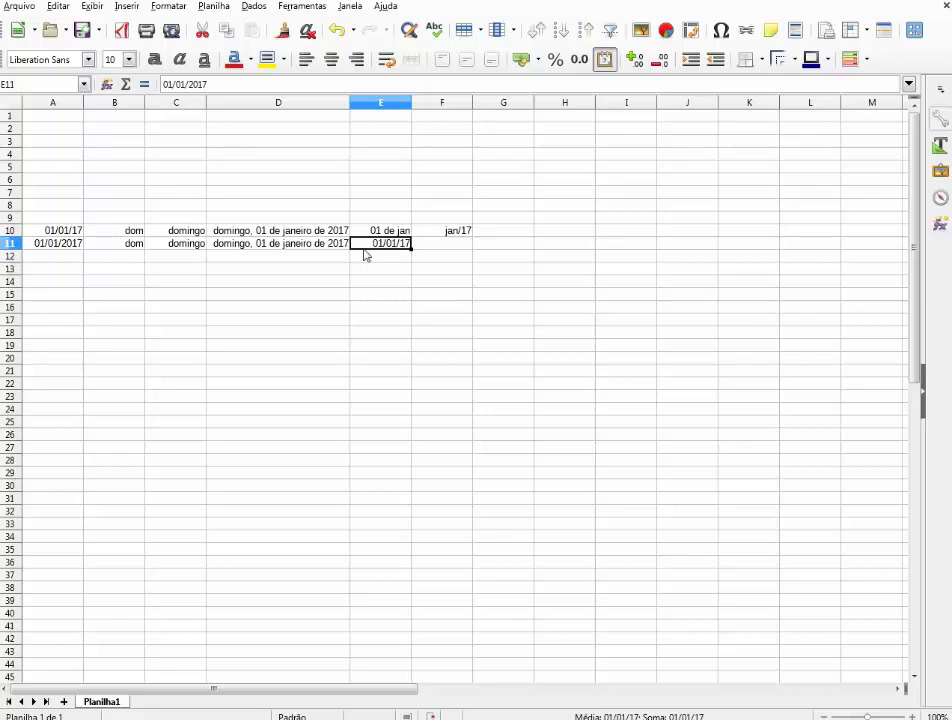
Step: Apply the custom format code dd "de" mmm to E11, keeping the cell format dialog clear of rows 10 and 11
key("ctrl+1")
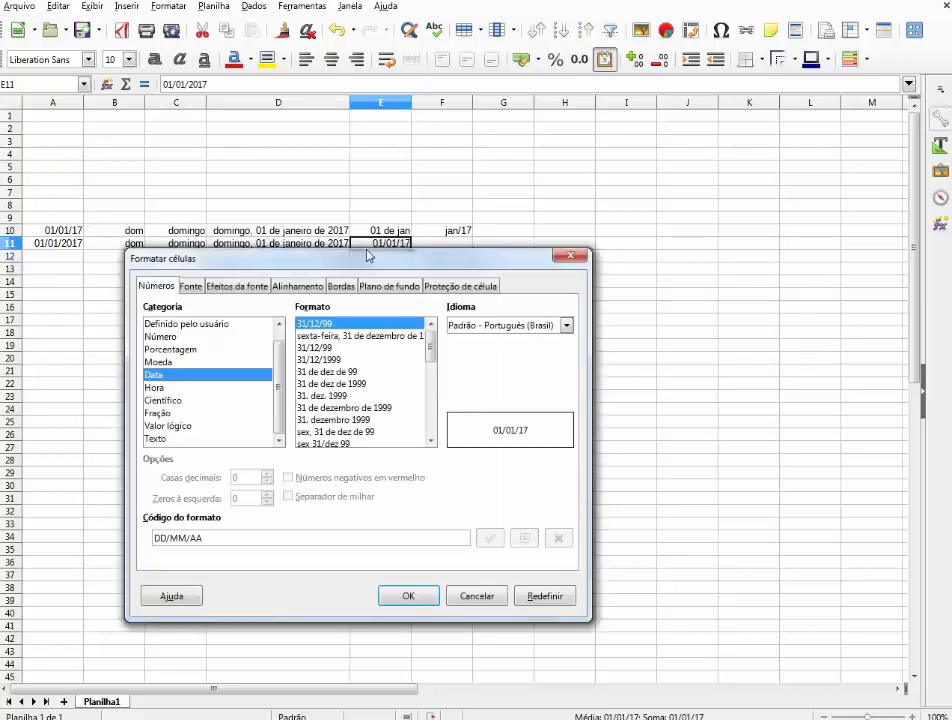
left_click_drag(367, 251, 392, 226)
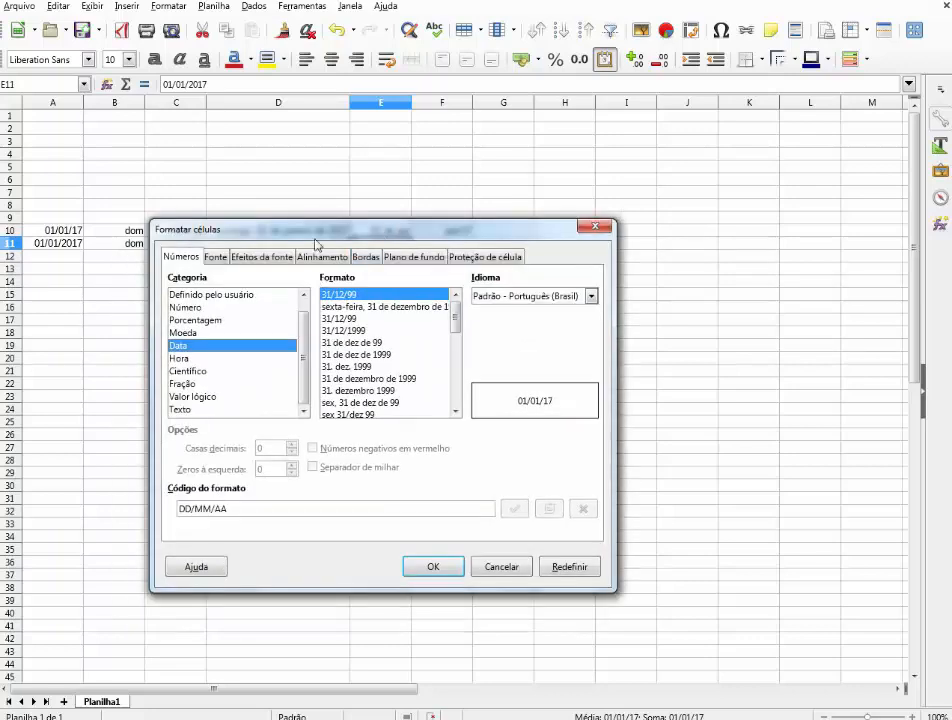
left_click_drag(316, 238, 333, 288)
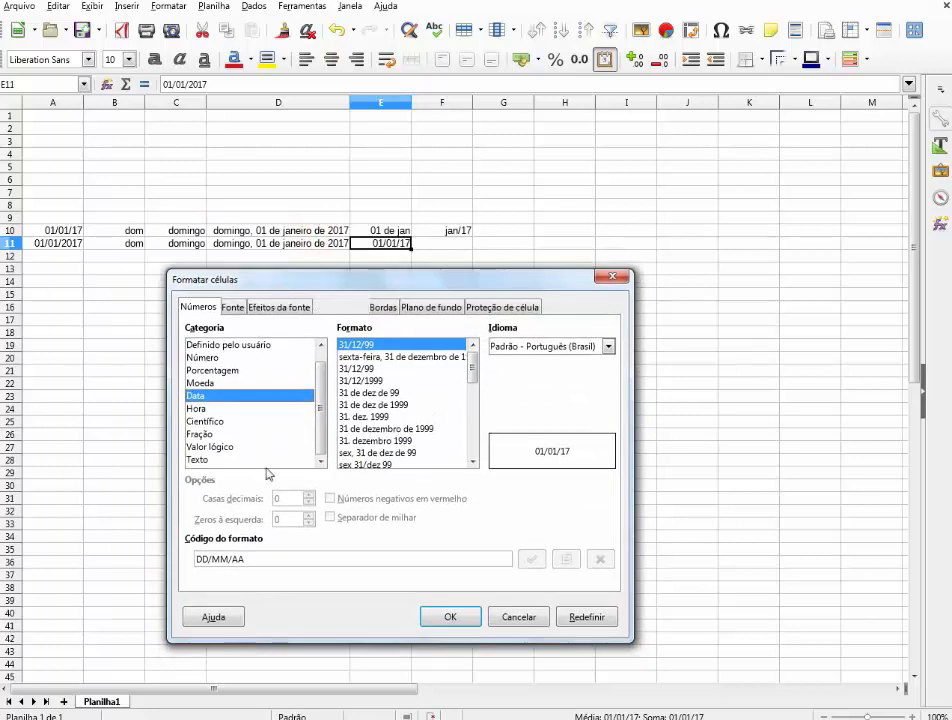
triple_click(266, 559)
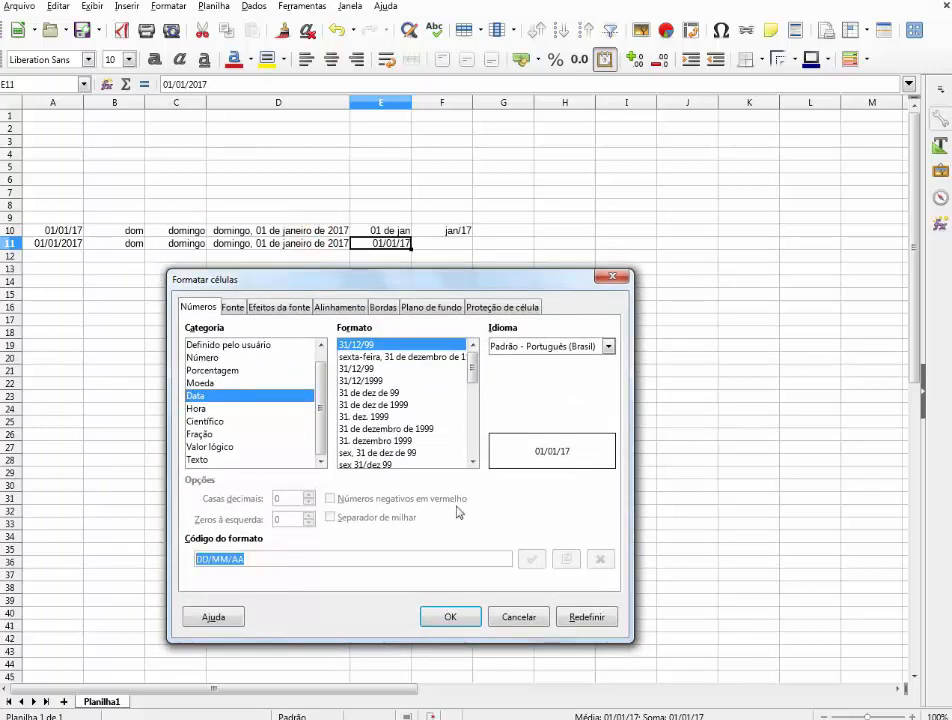
type("dd")
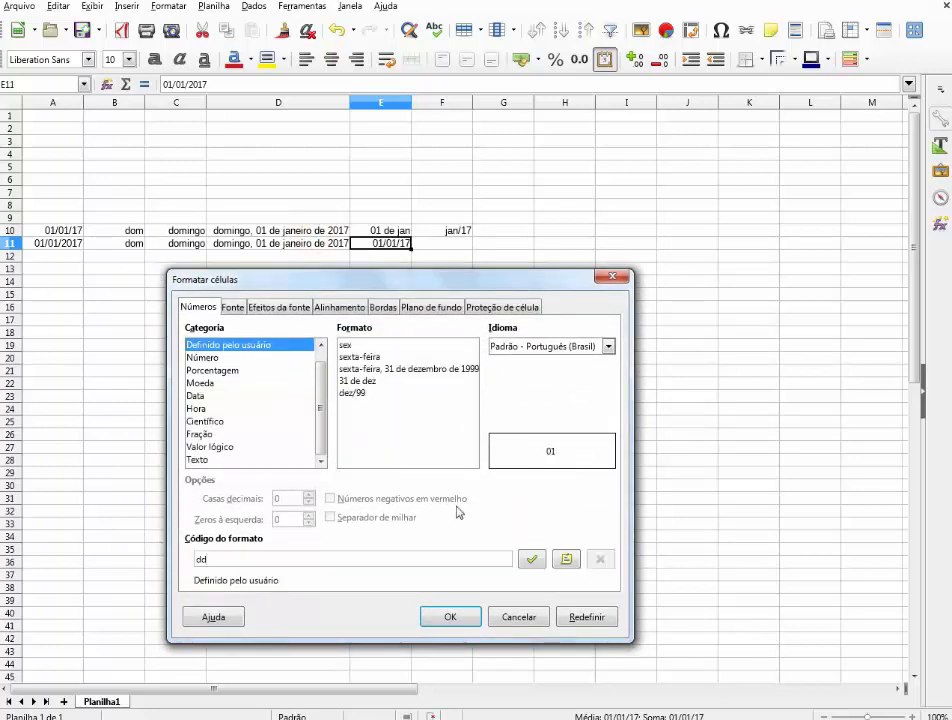
type(" \"de\" mmm")
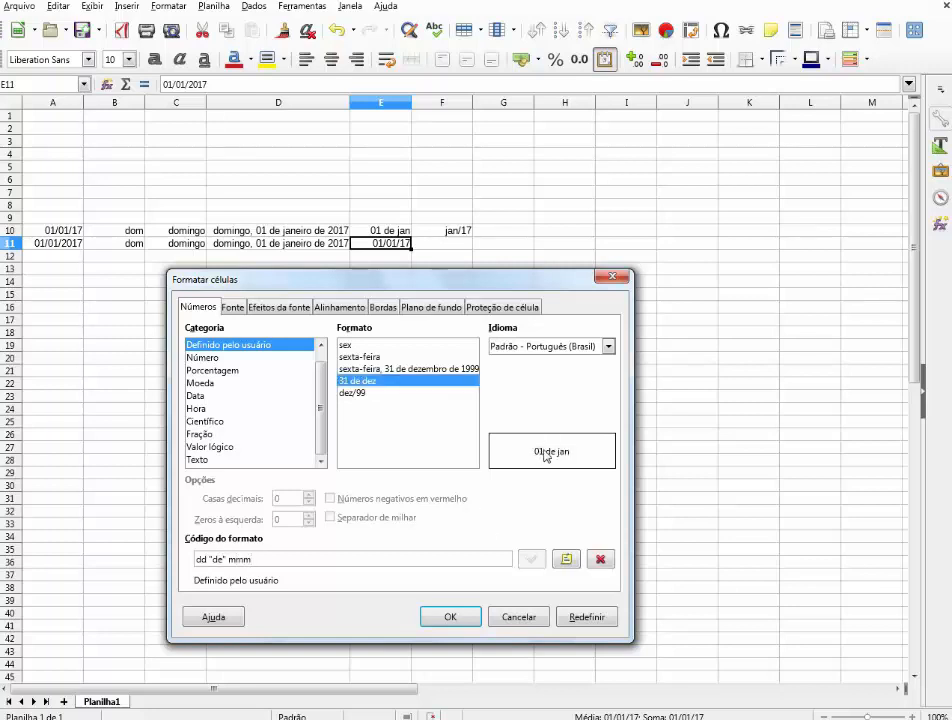
left_click(455, 617)
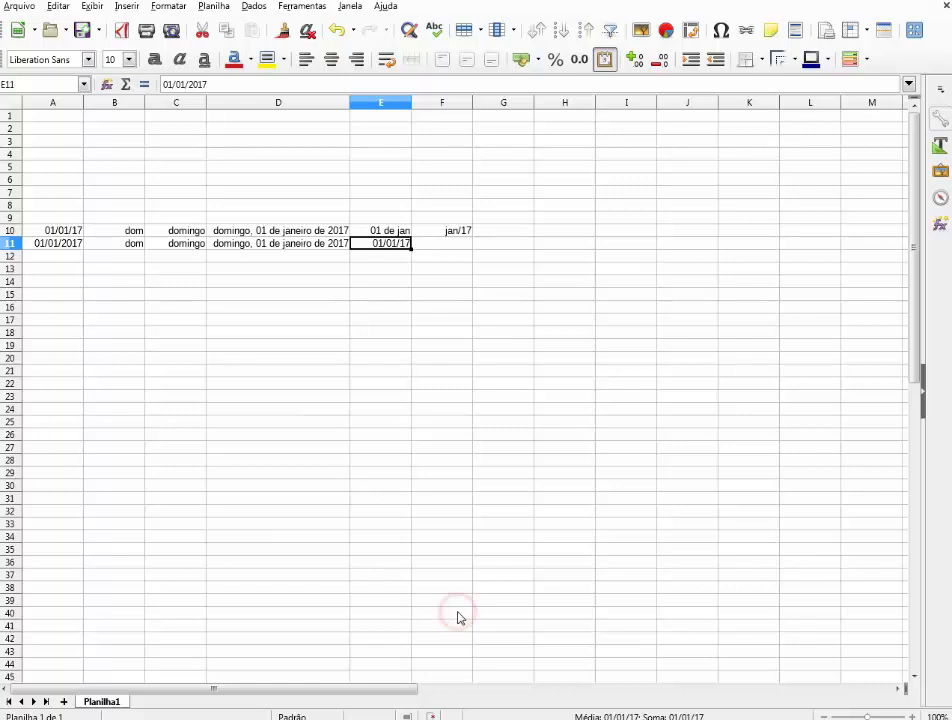
Step: Enter the date 01/01/2017 in cell F11 and reselect that cell
left_click(463, 241)
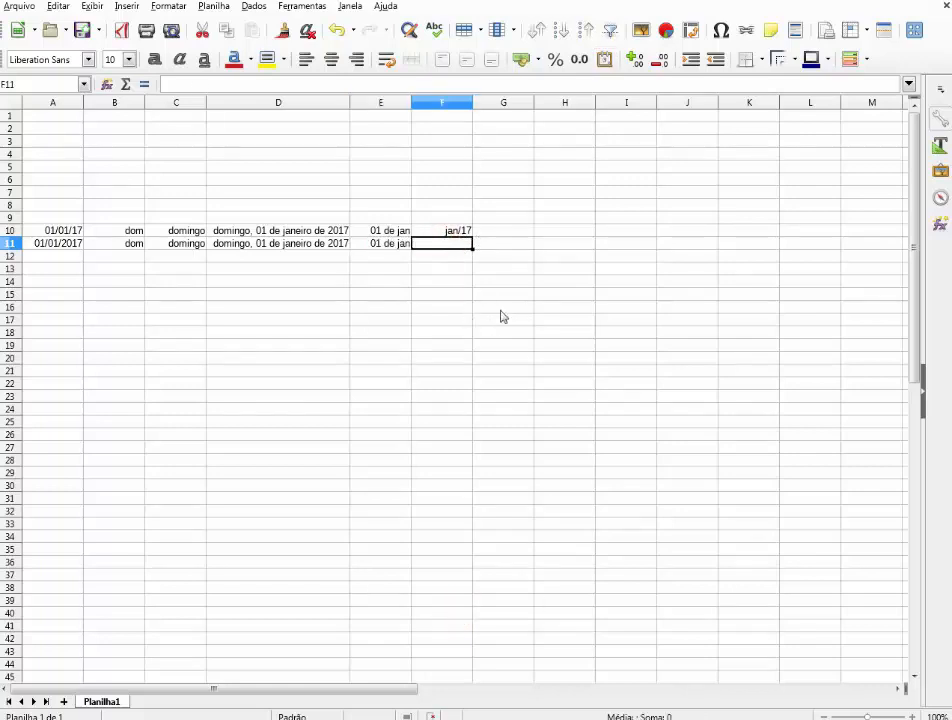
type("01/01/2017")
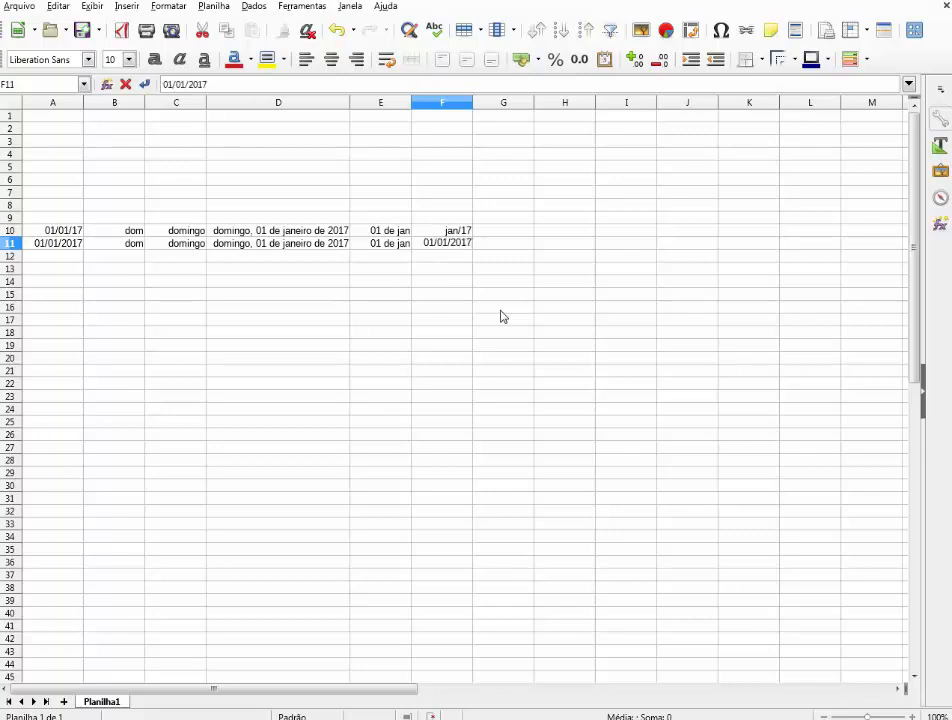
key("Return")
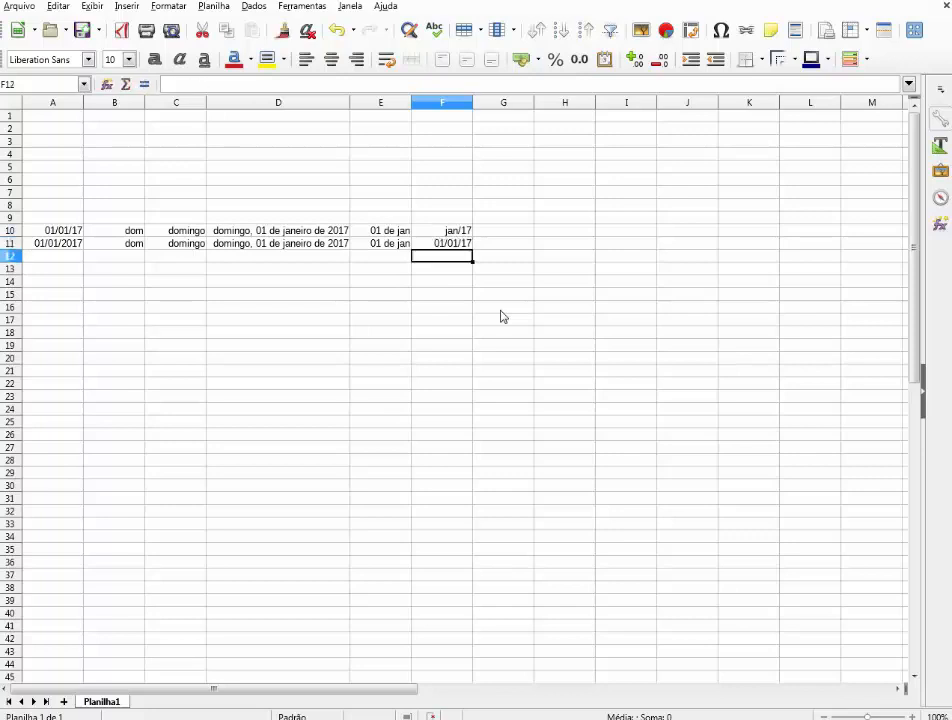
key("Up")
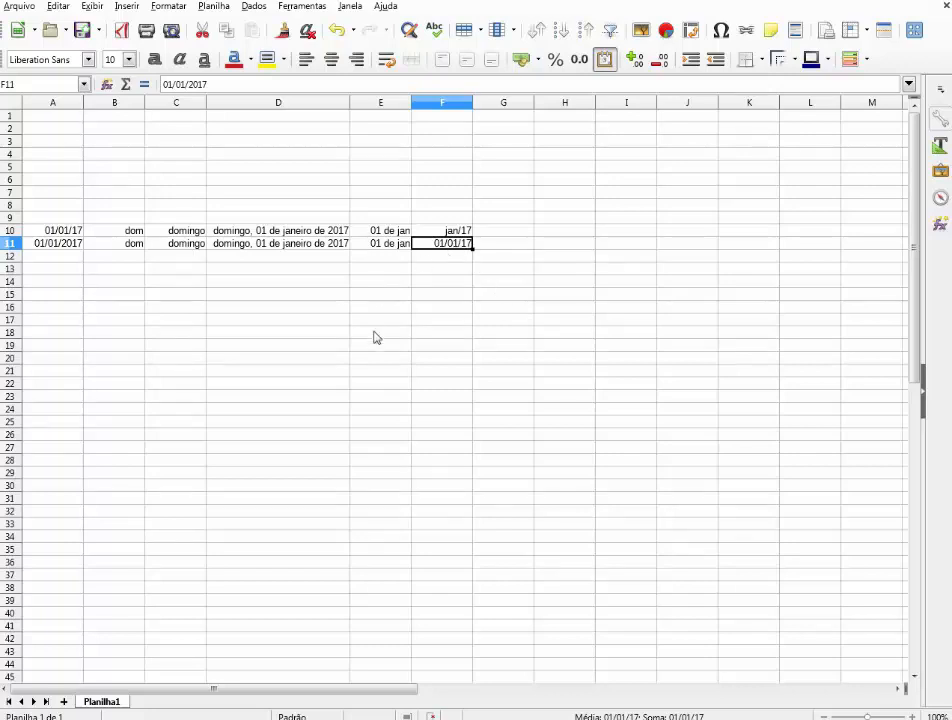
Step: Apply the custom format code mmm/aa to F11 through the cell format dialog
key("ctrl+1")
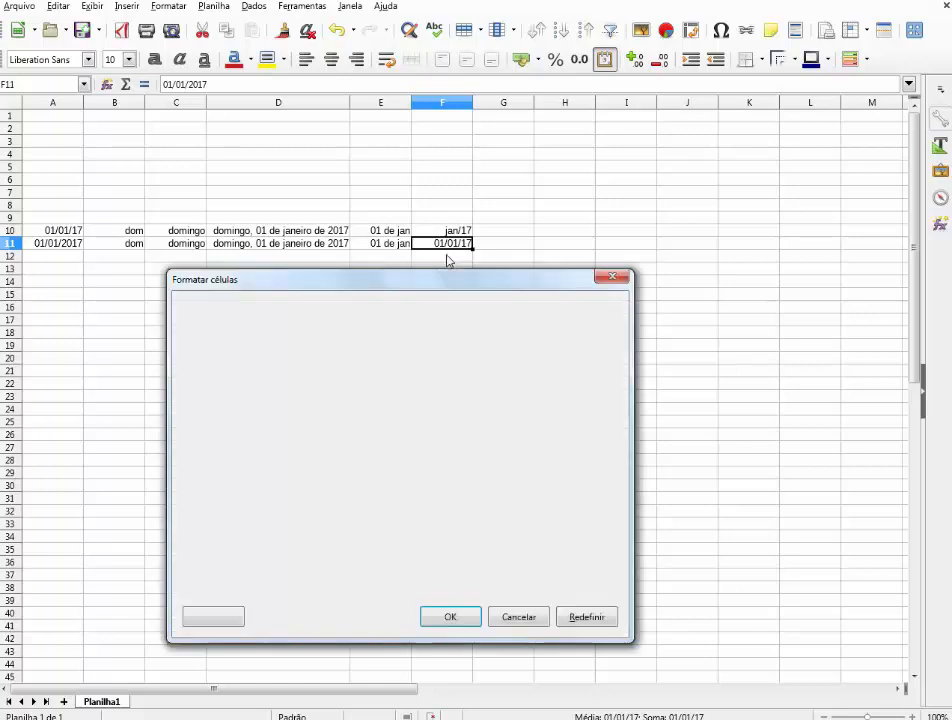
mouse_move(432, 286)
left_mouse_down()
mouse_move(531, 253)
mouse_move(530, 280)
left_mouse_up()
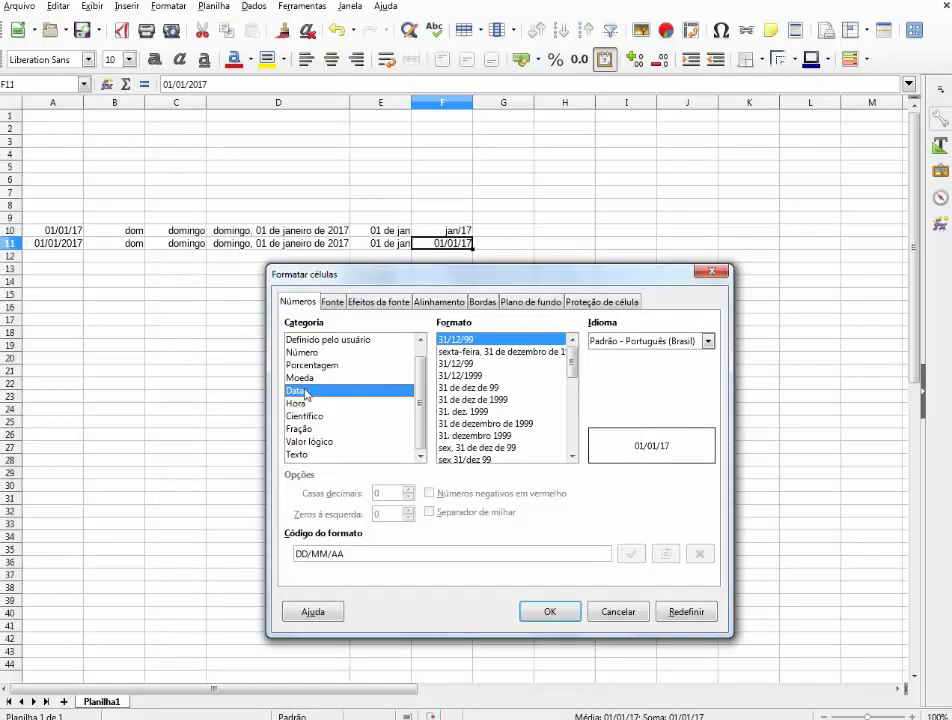
triple_click(368, 552)
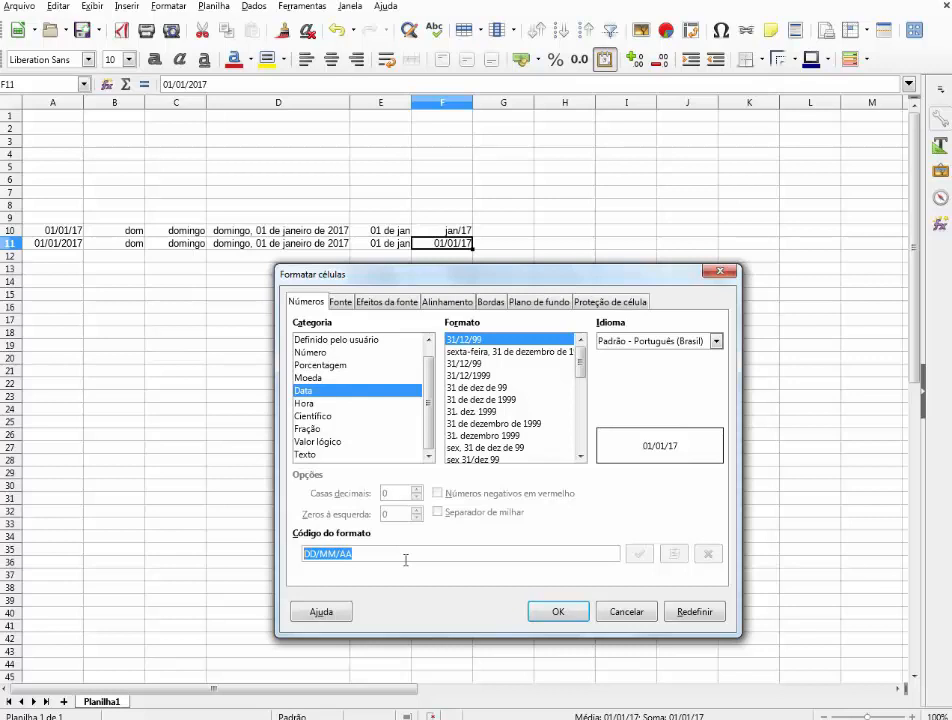
type("mmm")
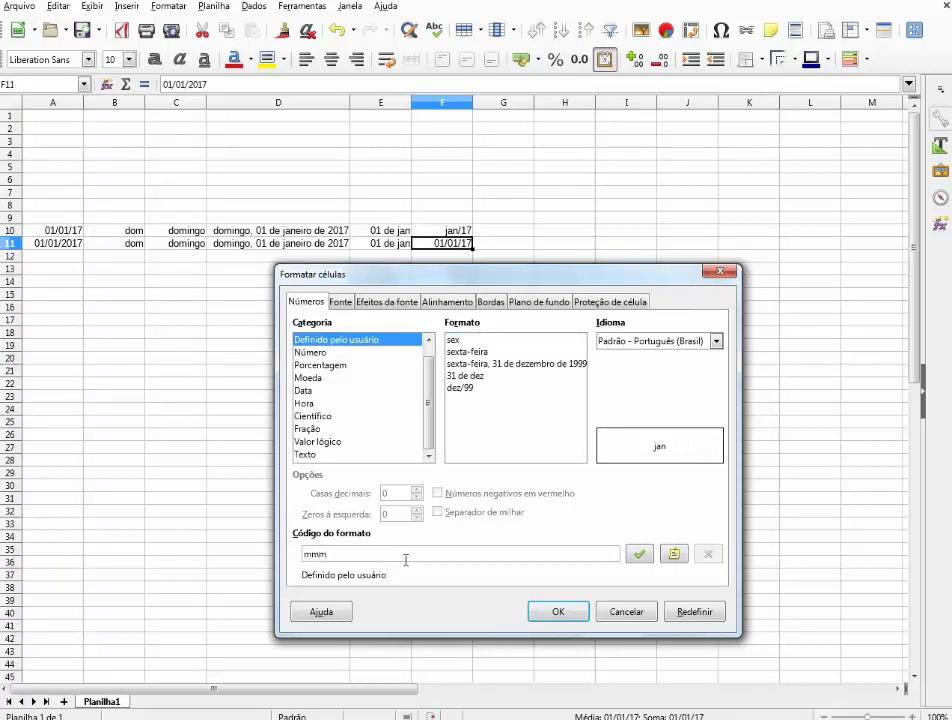
type("/aa")
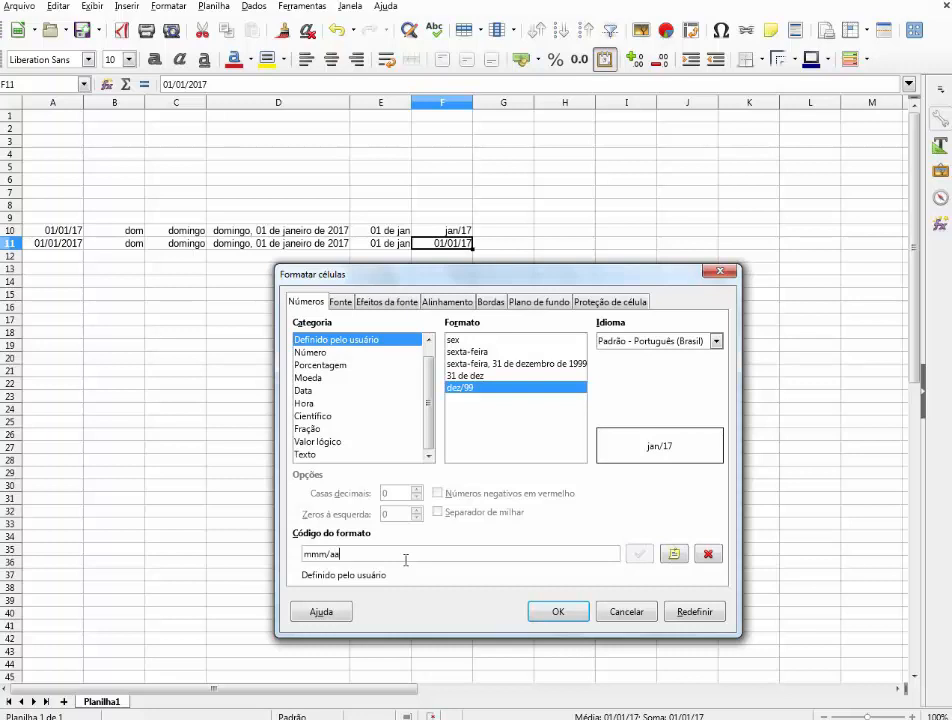
left_click(540, 611)
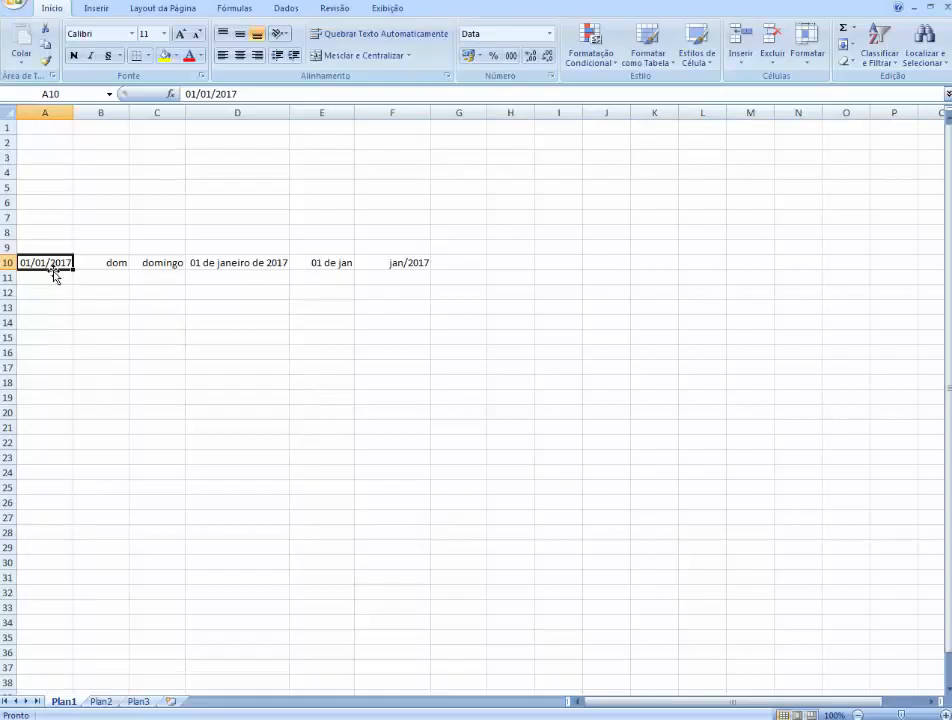
Step: Copy the date from A10 into every cell of the range A11:F11
left_click(220, 262)
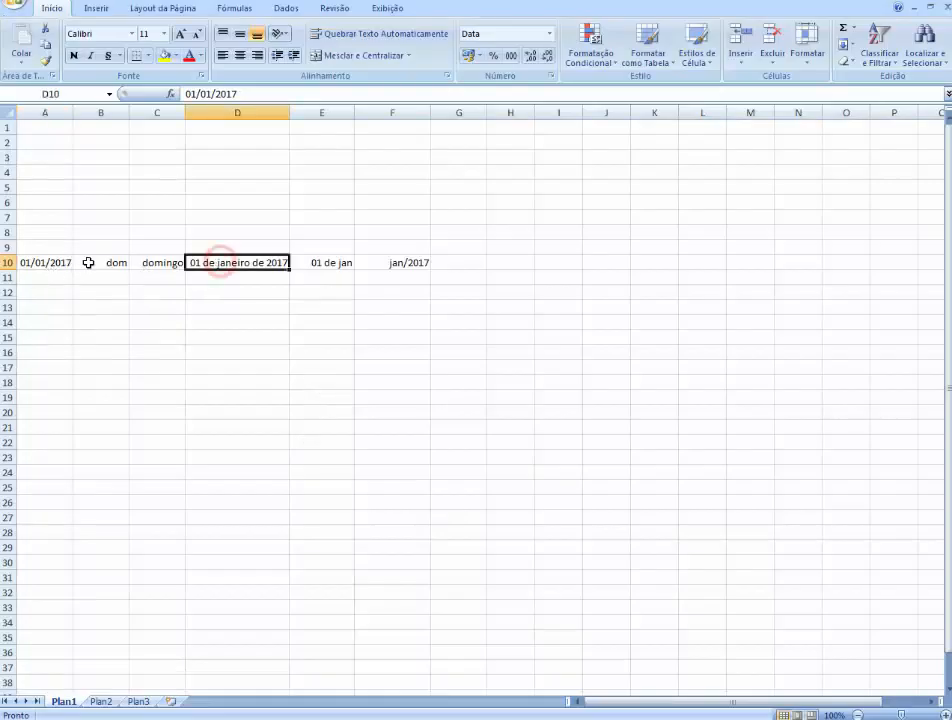
left_click(30, 278)
left_click(31, 263)
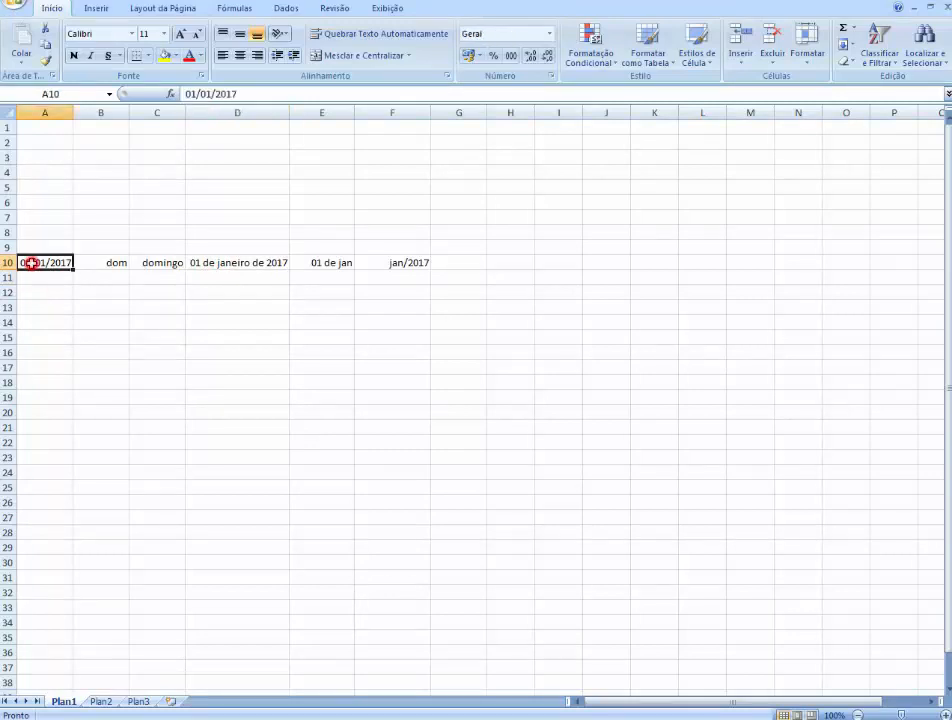
key("ctrl+c")
left_click_drag(30, 278, 408, 278)
key("ctrl+v")
left_click(191, 322)
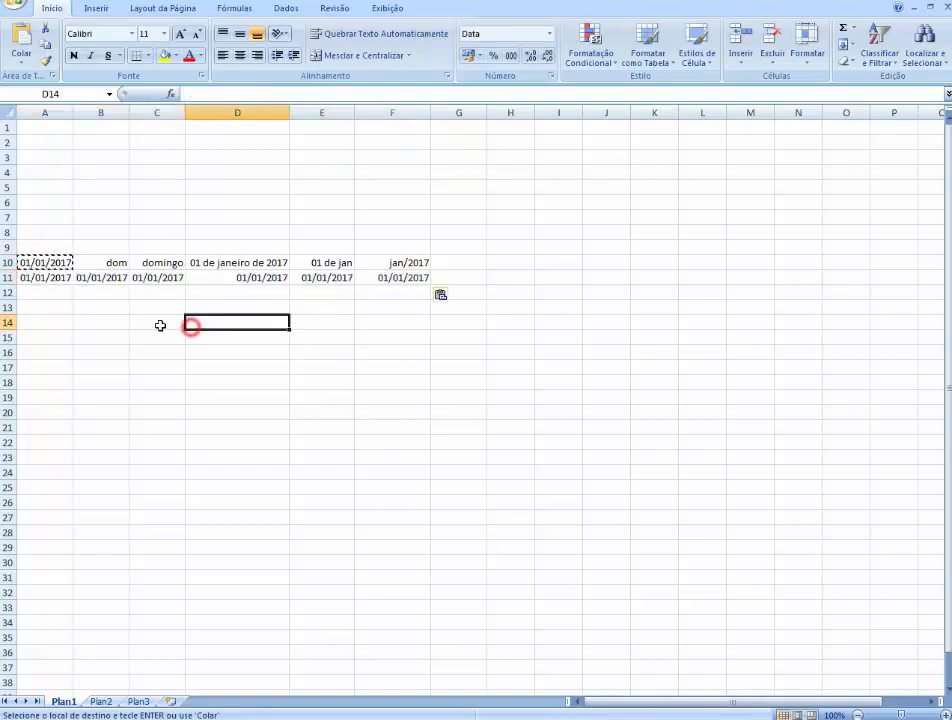
Step: Apply the custom format code ddd to B11, keeping the cell format dialog clear of the cell
left_click(90, 280)
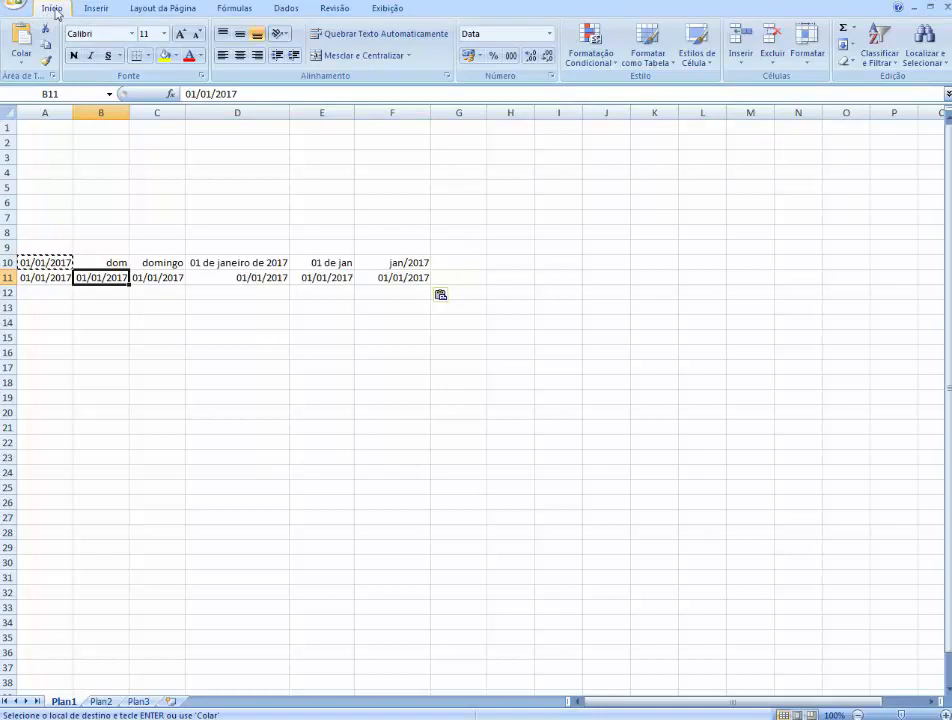
left_click(550, 79)
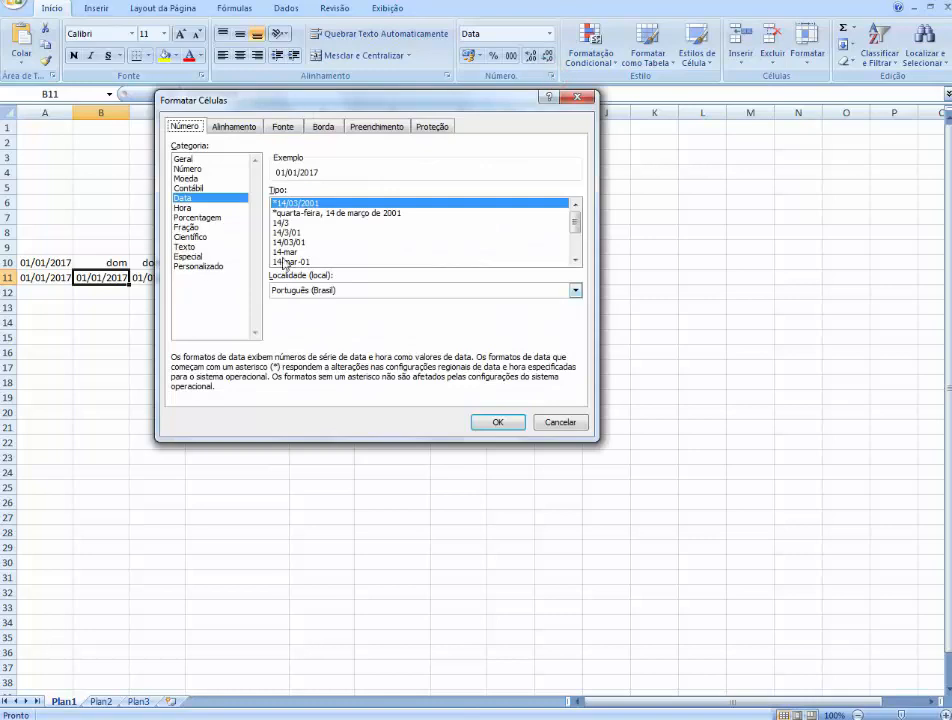
left_click_drag(349, 107, 504, 153)
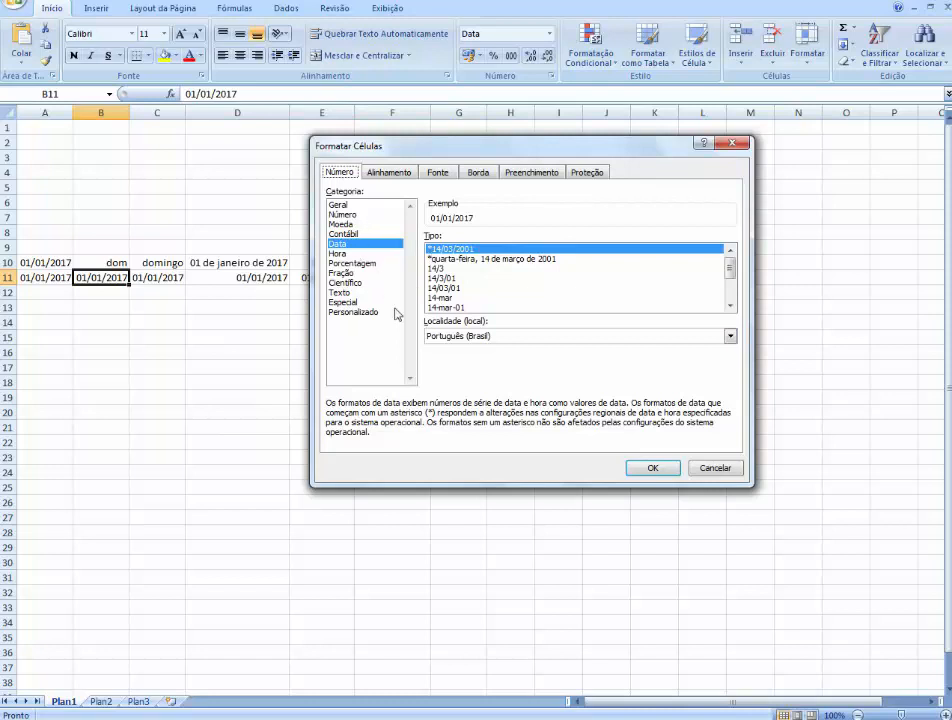
left_click(356, 313)
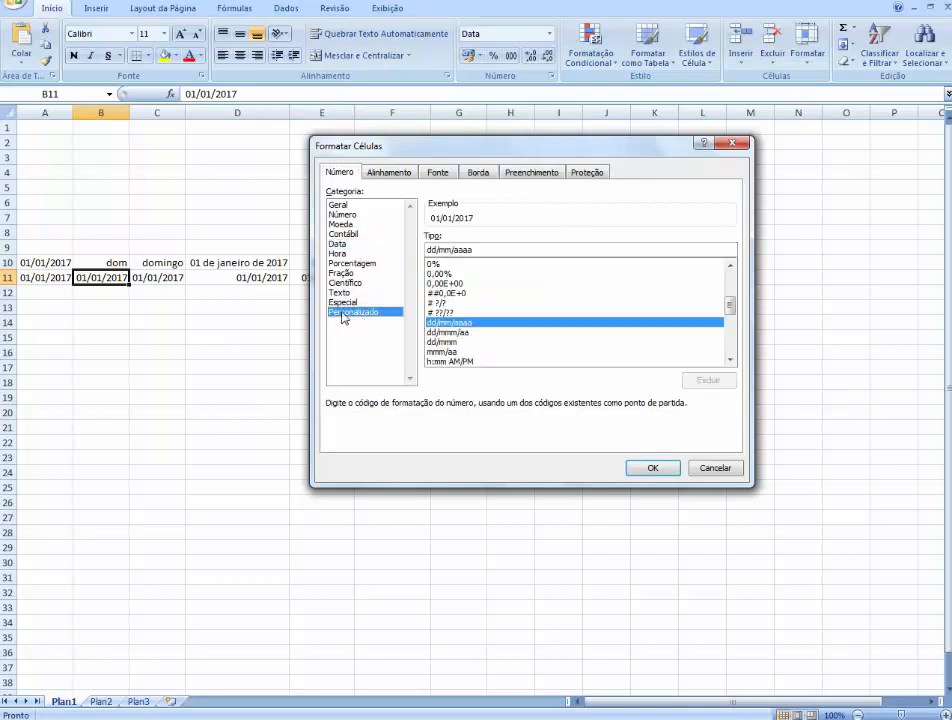
double_click(477, 249)
type("ddd")
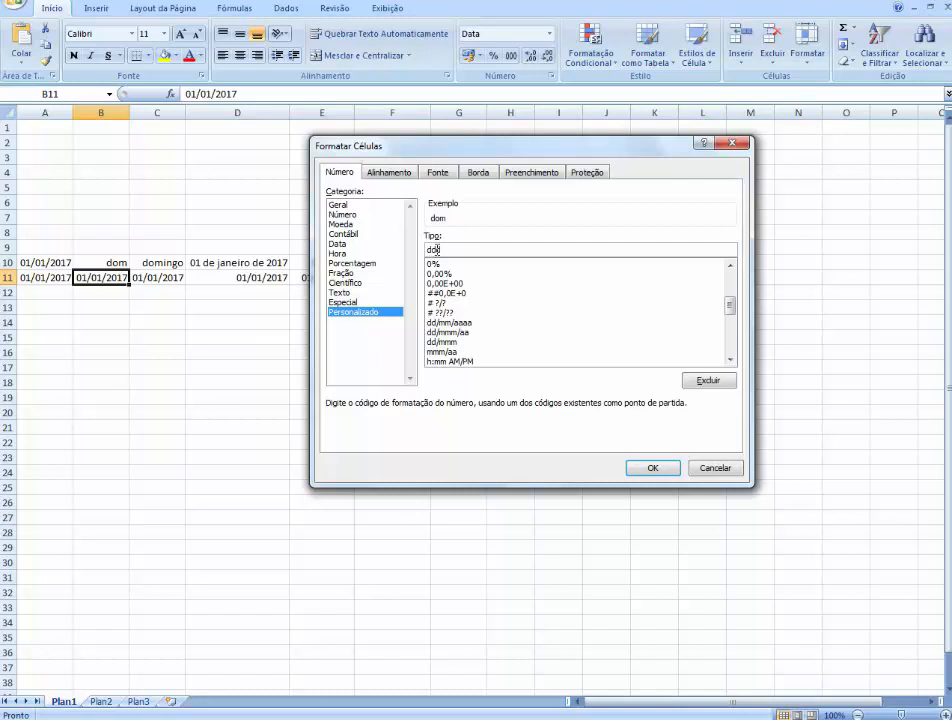
left_click(650, 471)
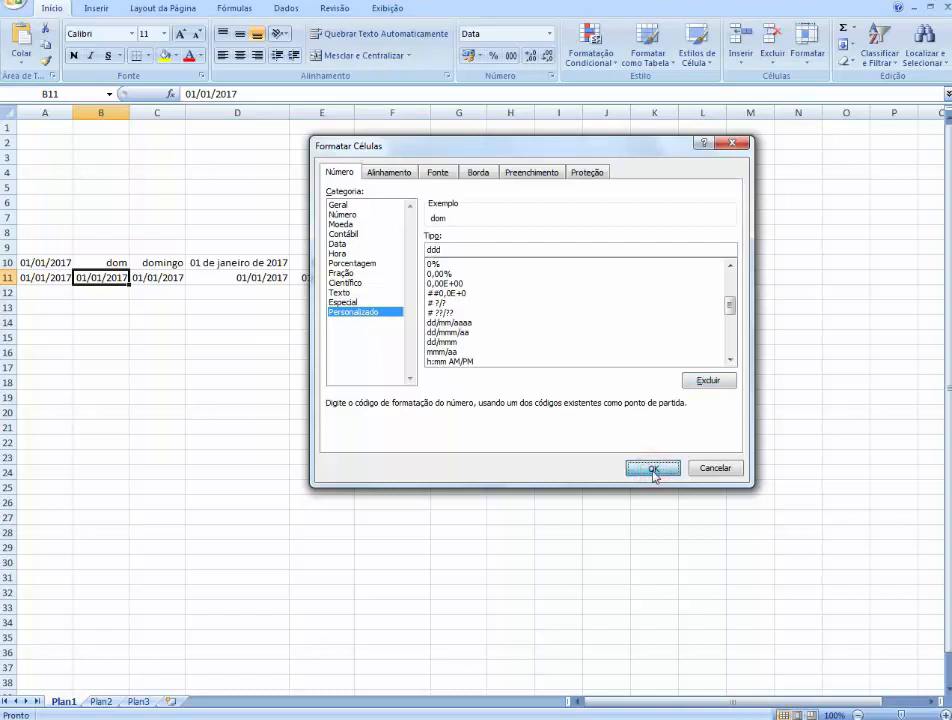
Step: Apply the custom format code dddd to C11
left_click(157, 278)
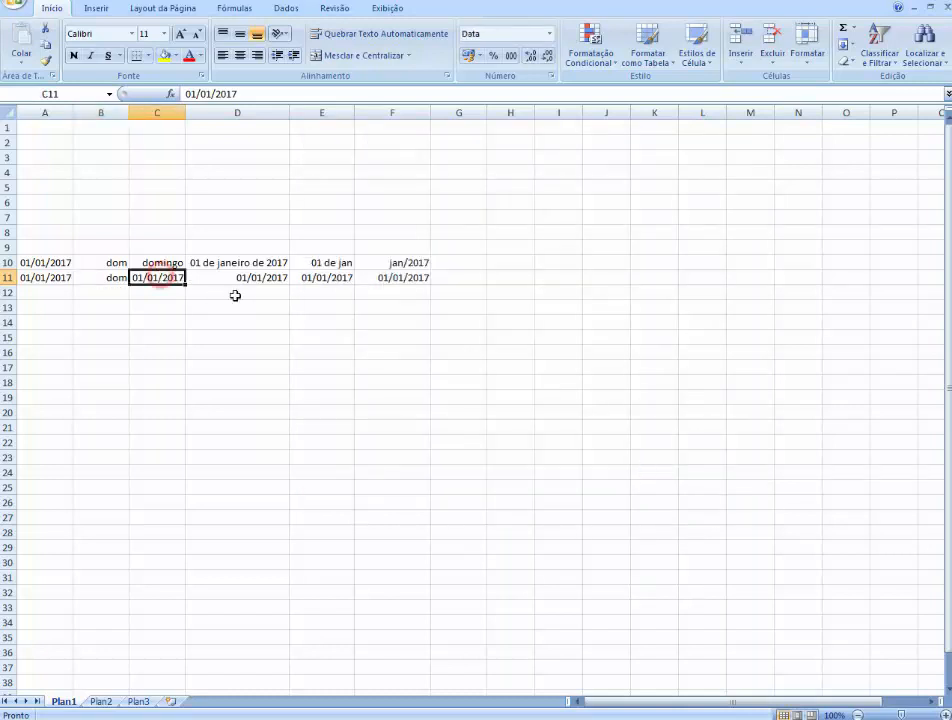
key("ctrl+1")
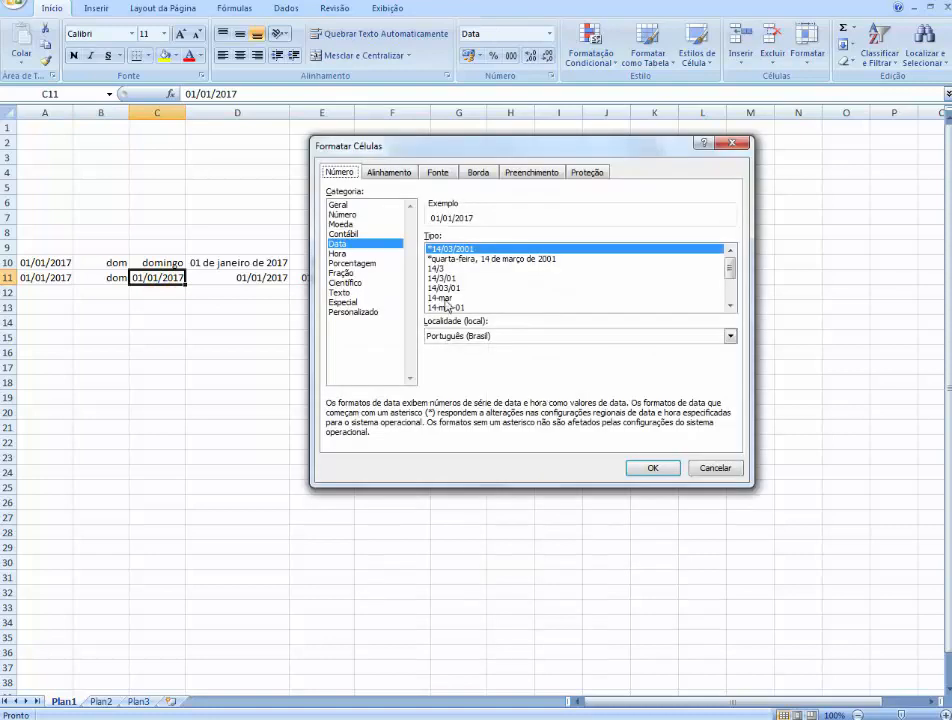
left_click(356, 312)
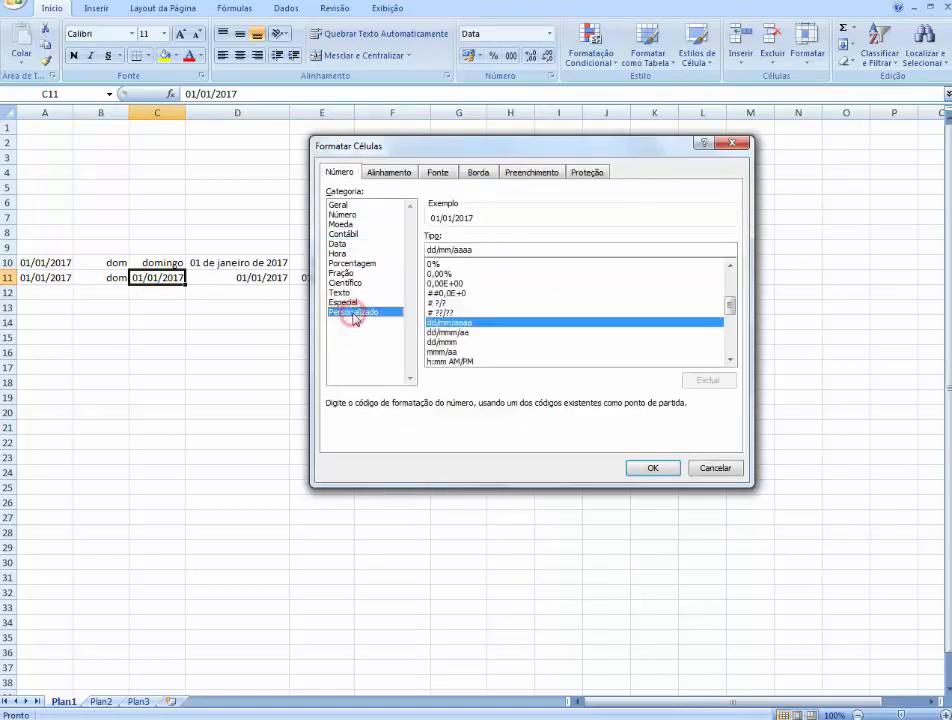
double_click(475, 250)
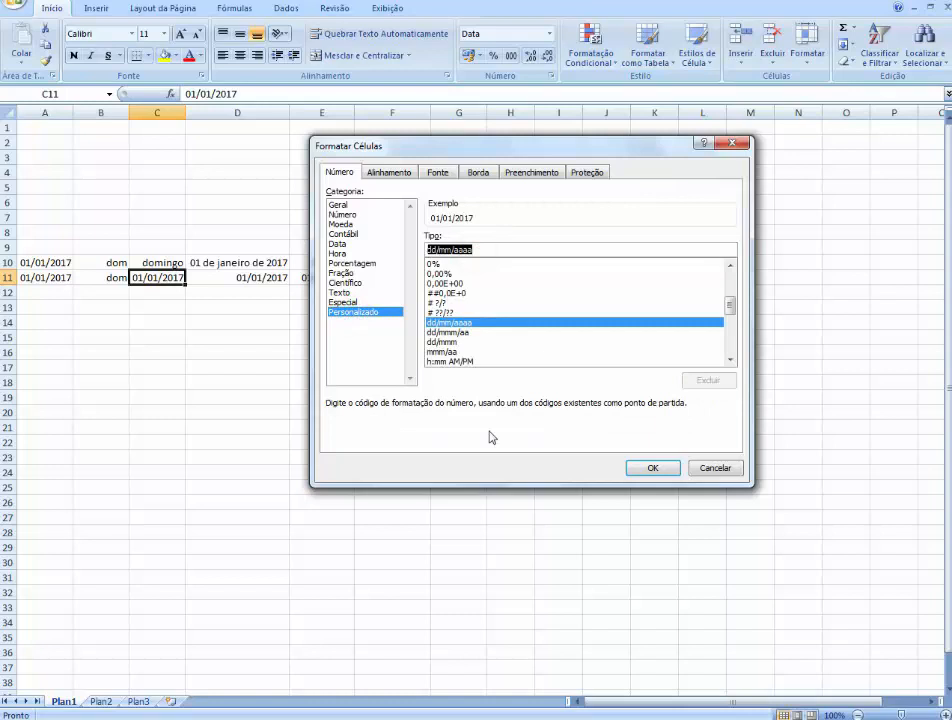
type("dddd")
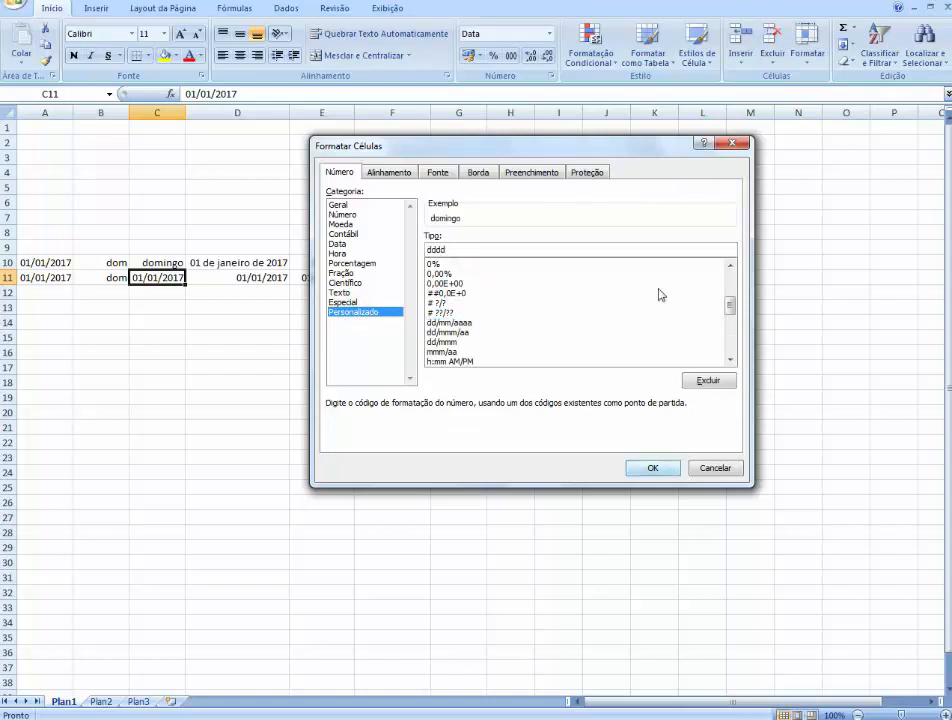
left_click(653, 467)
Step: Replace D11's custom format code with dd "de", placing the cell format dialog below row 10's dates
left_click(226, 280)
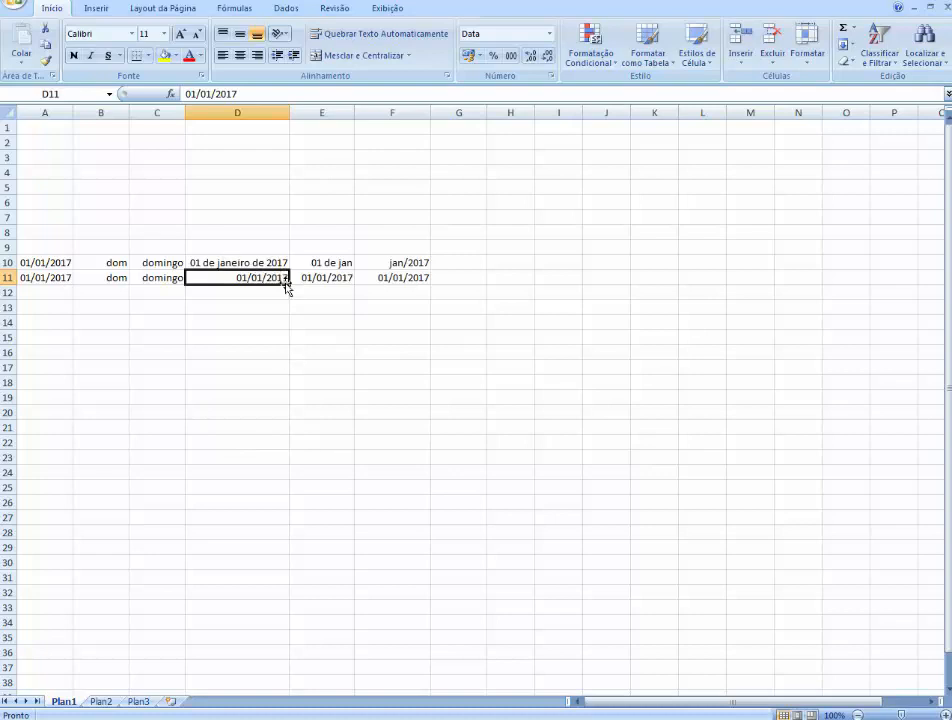
key("ctrl+1")
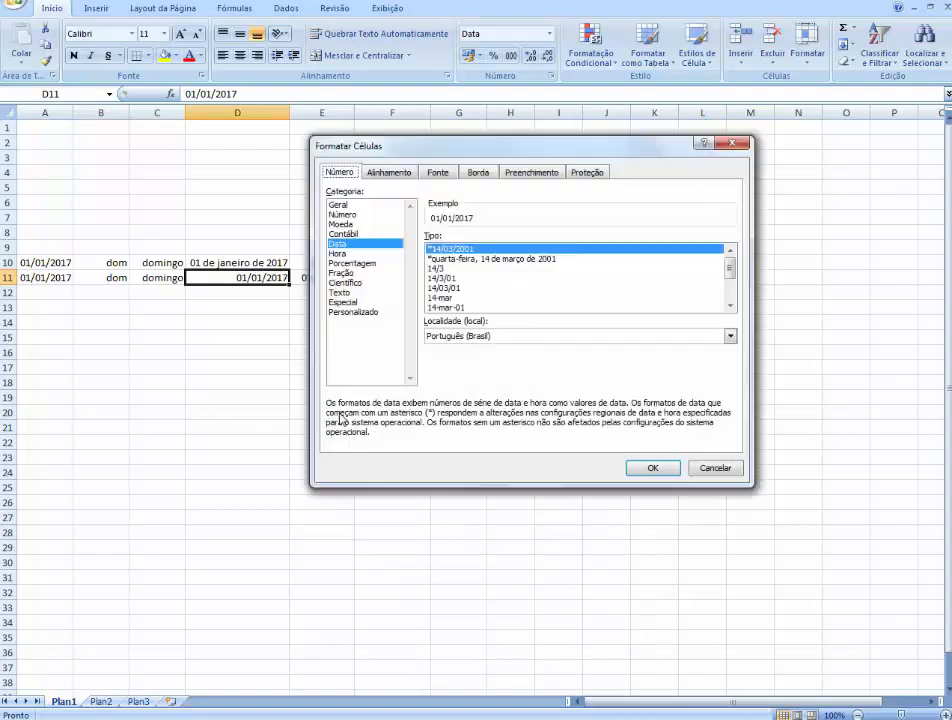
left_click_drag(503, 157, 421, 262)
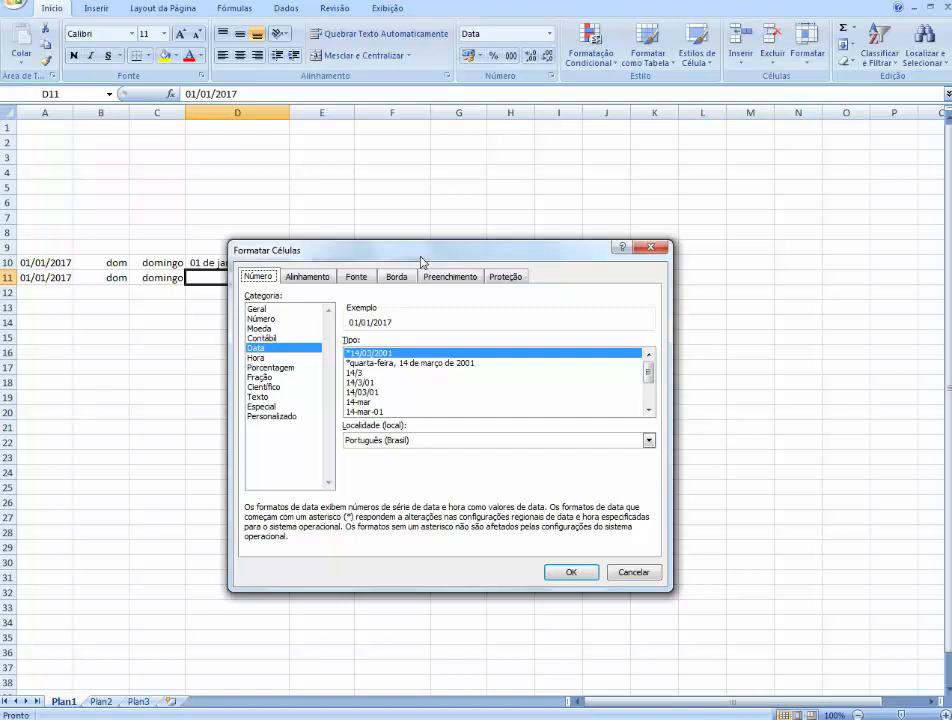
left_click(290, 416)
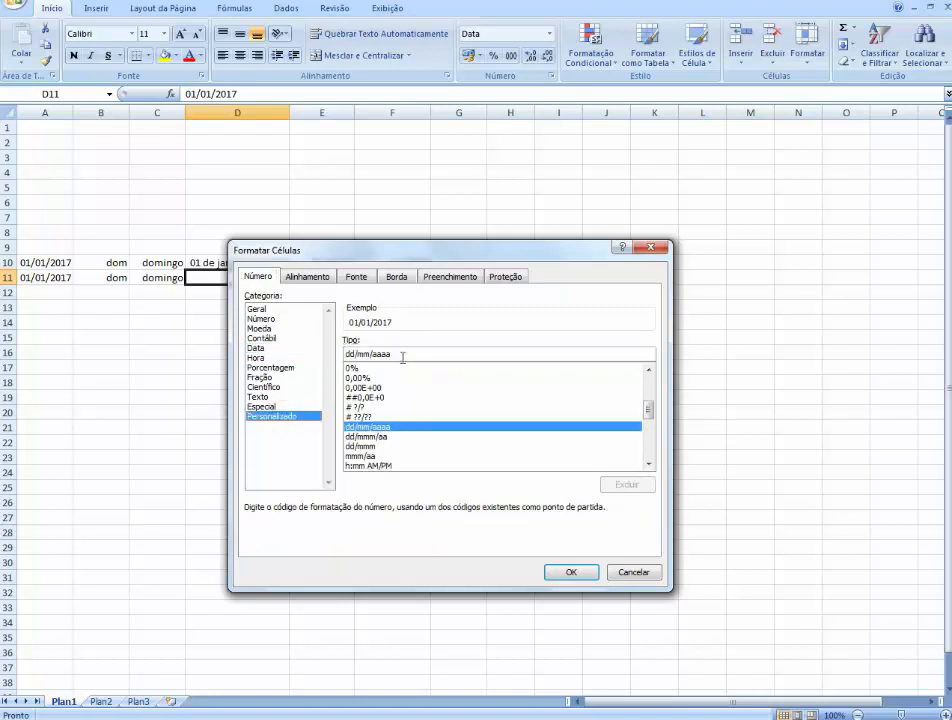
double_click(402, 354)
left_click_drag(398, 256, 270, 289)
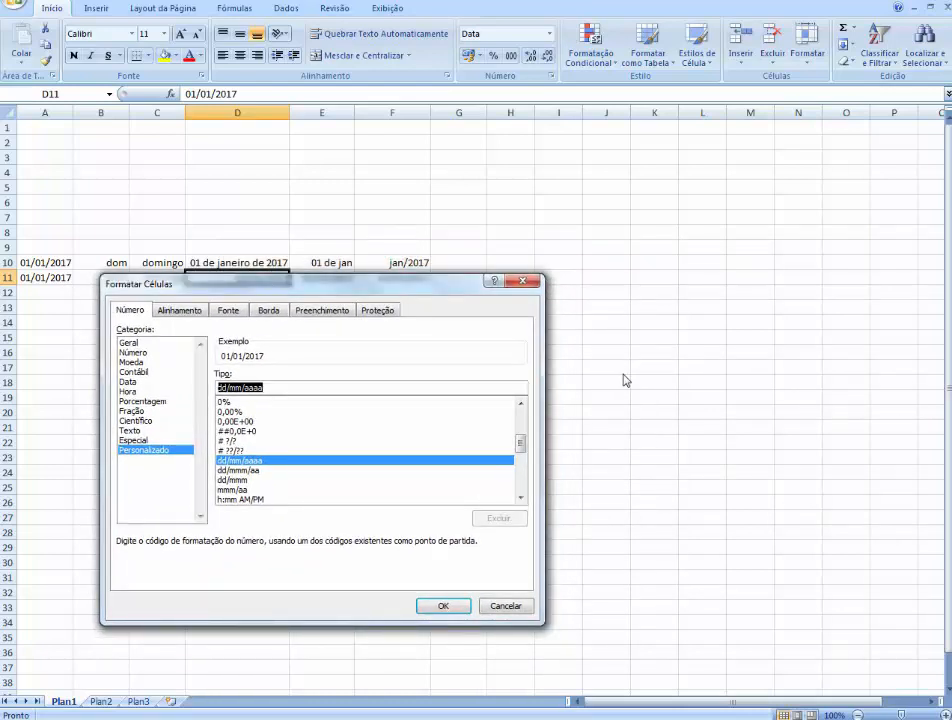
type("dd \"de")
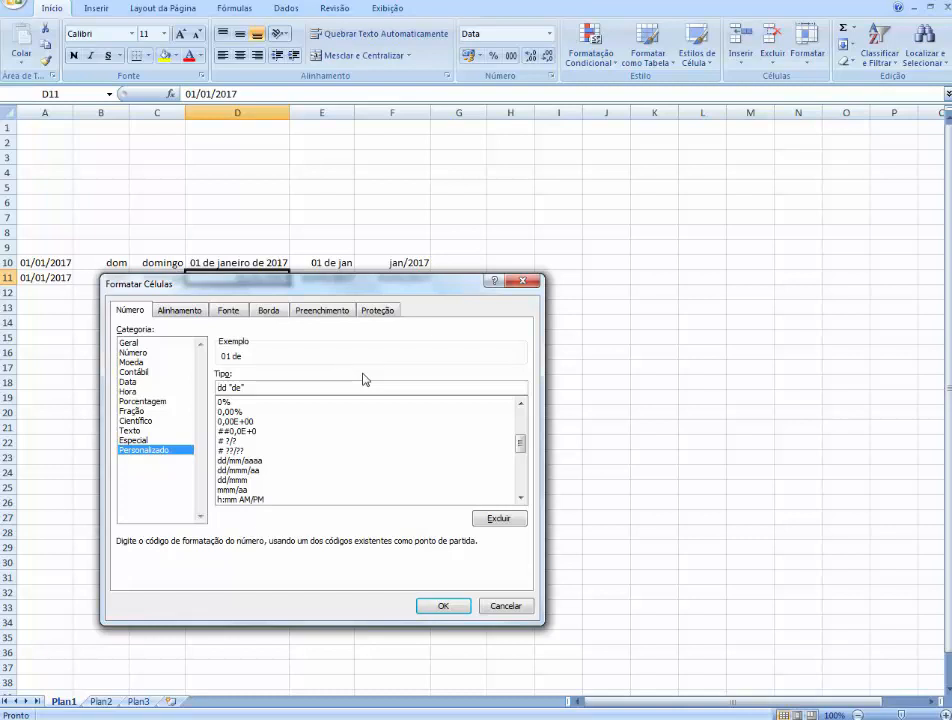
Step: Extend D11's custom format code to dddd, dd "de" mmmm "de" aaaa and apply it
type("dd,")
left_click(229, 387)
type("d")
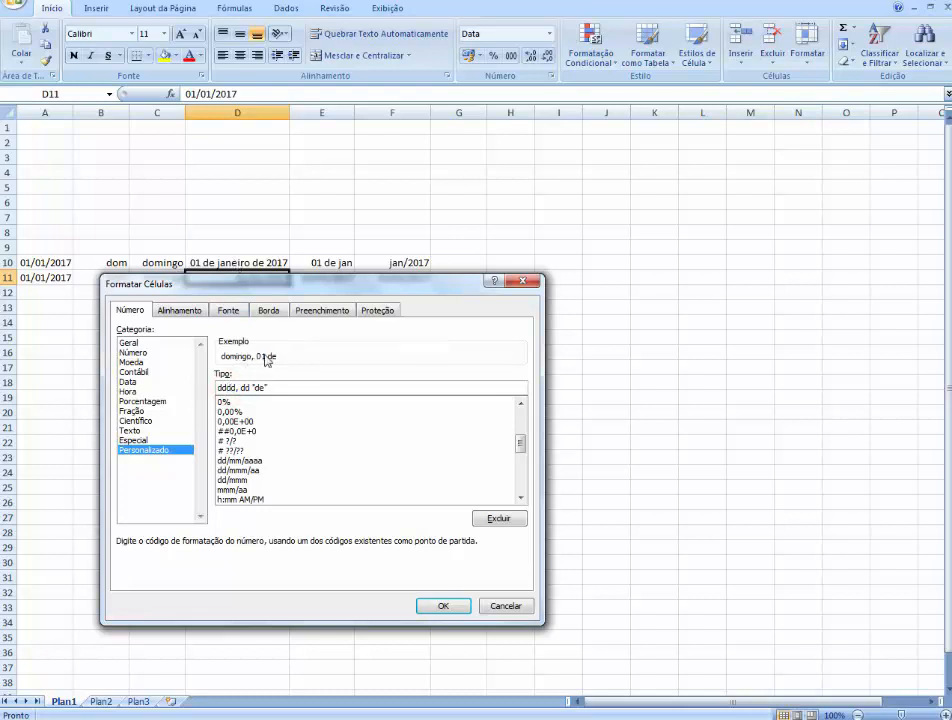
left_click(284, 386)
type("mmmm")
type("\"de\"")
type("aaaa")
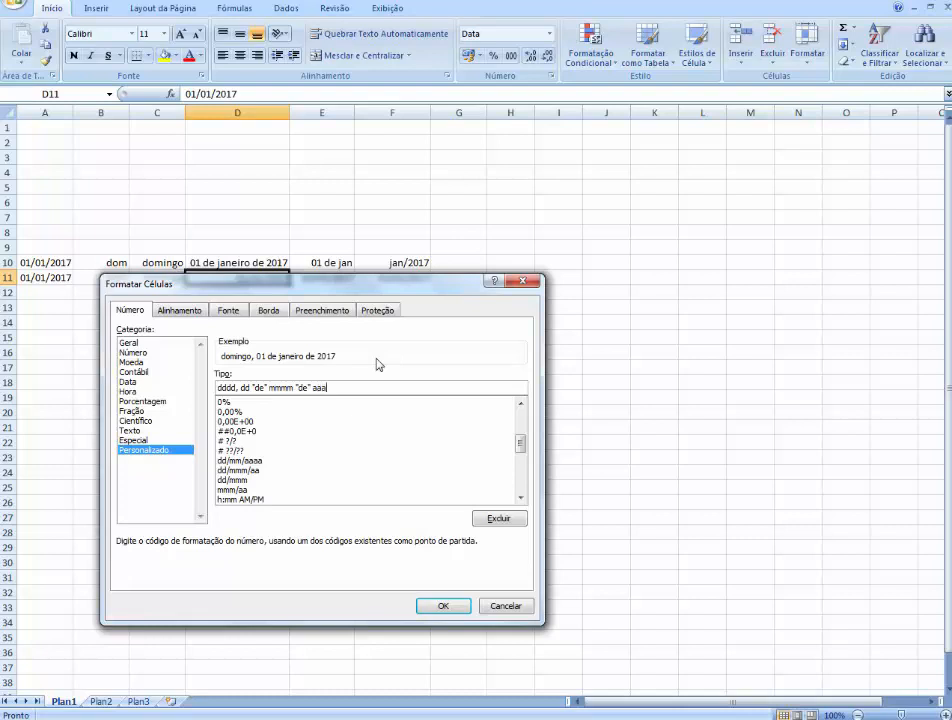
left_click(445, 600)
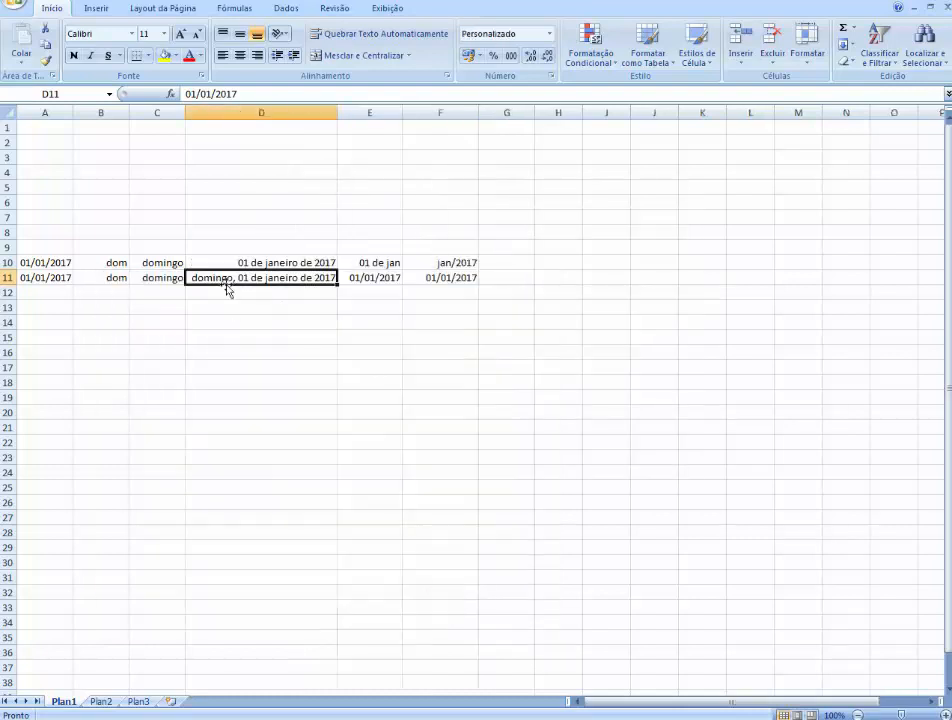
Step: Apply the custom format code dd "de" mmm to E11, keeping row 10 in view
left_click(362, 278)
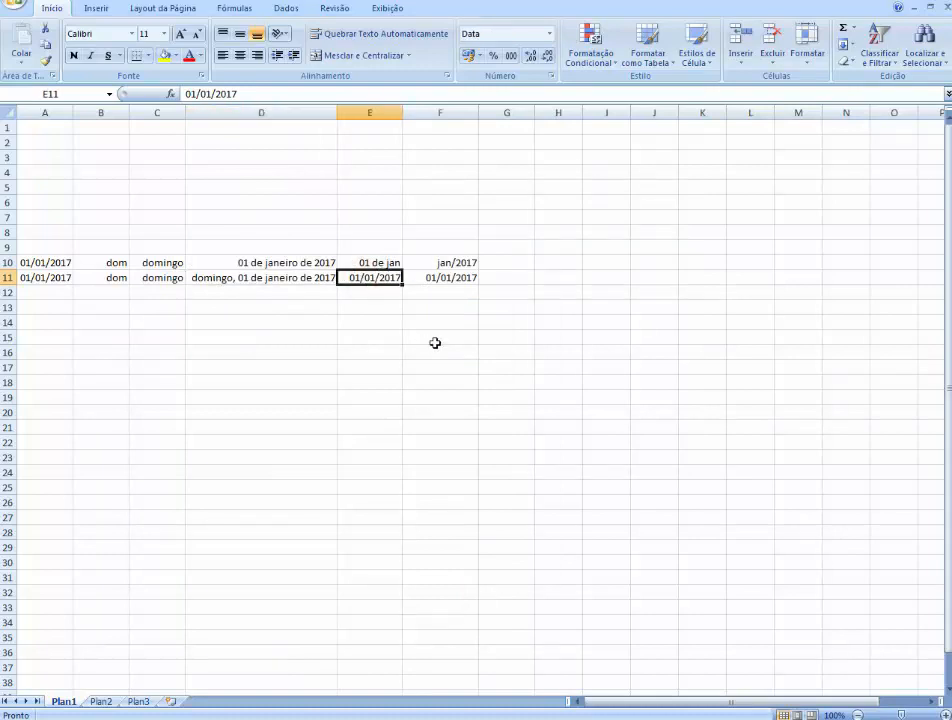
key("ctrl+1")
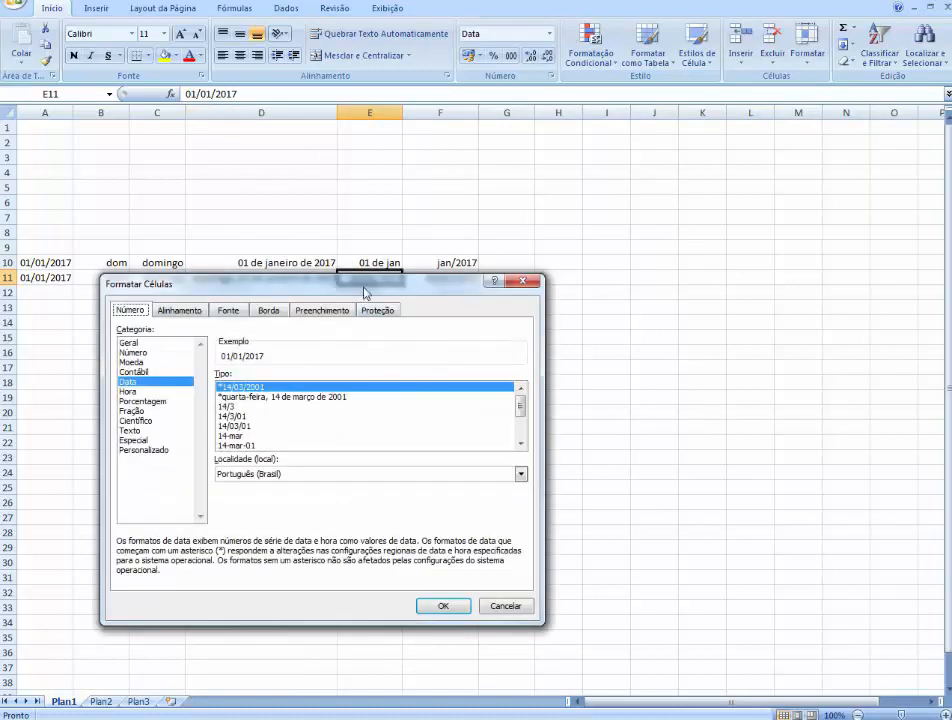
left_click_drag(356, 282, 398, 281)
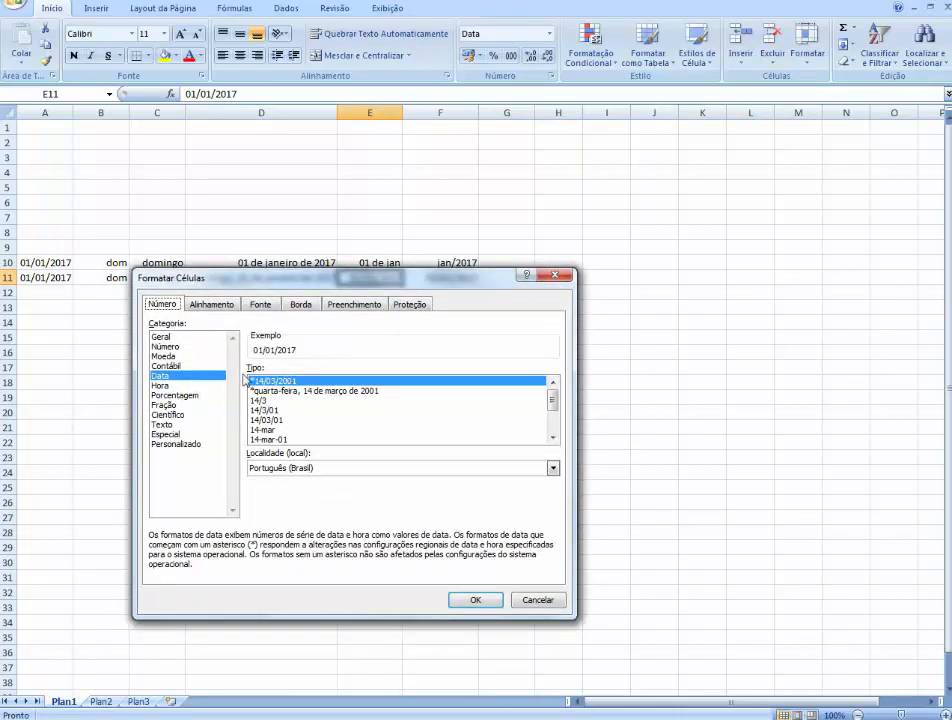
left_click(182, 443)
double_click(320, 377)
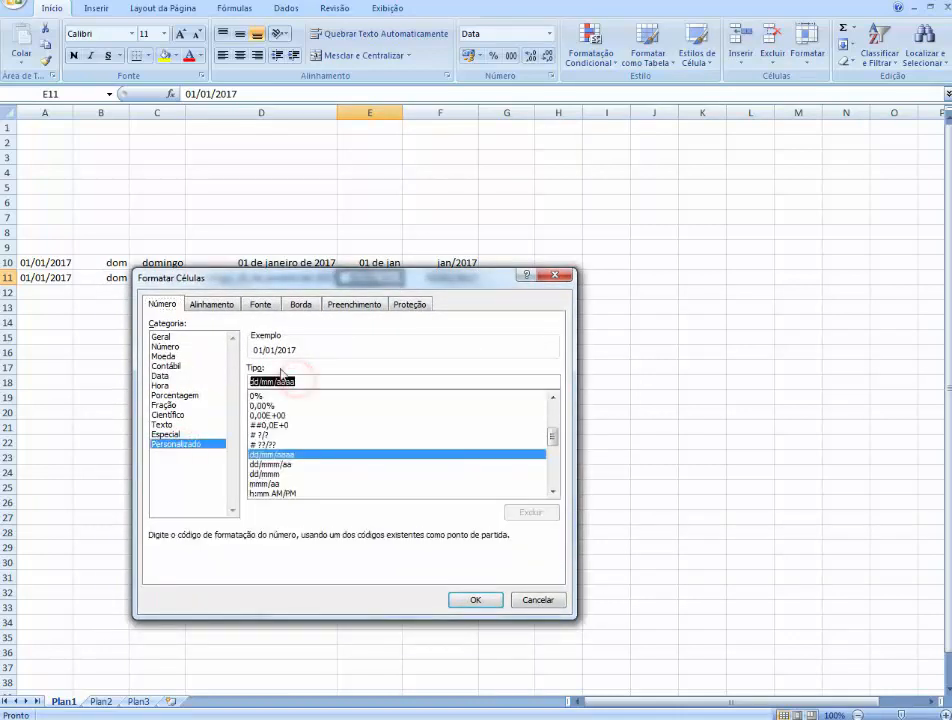
type("dd")
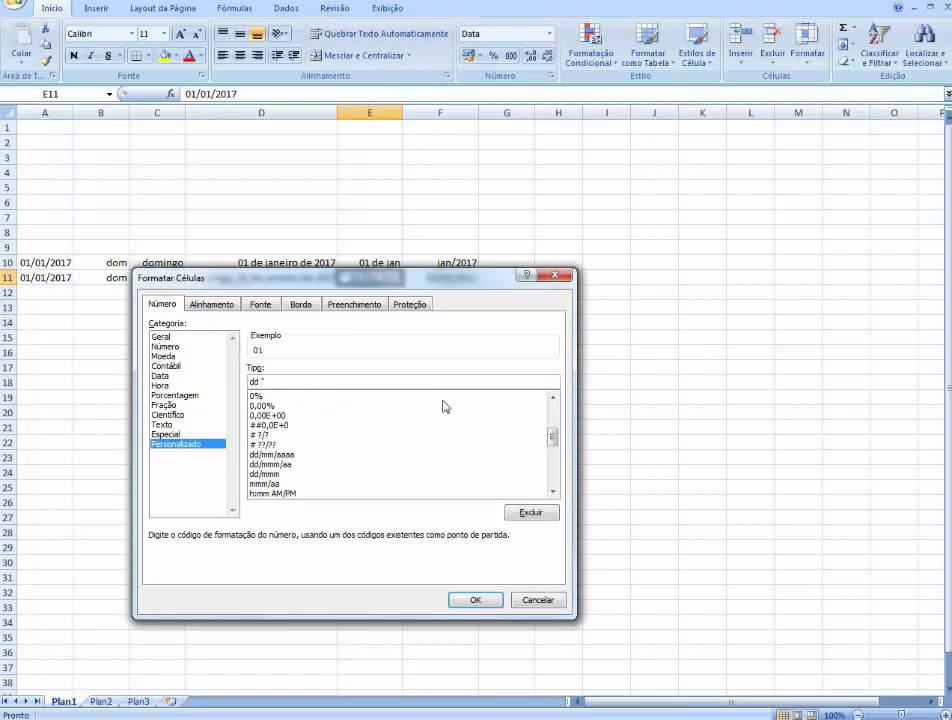
type(" \"de\"")
type("mmm")
left_click(474, 600)
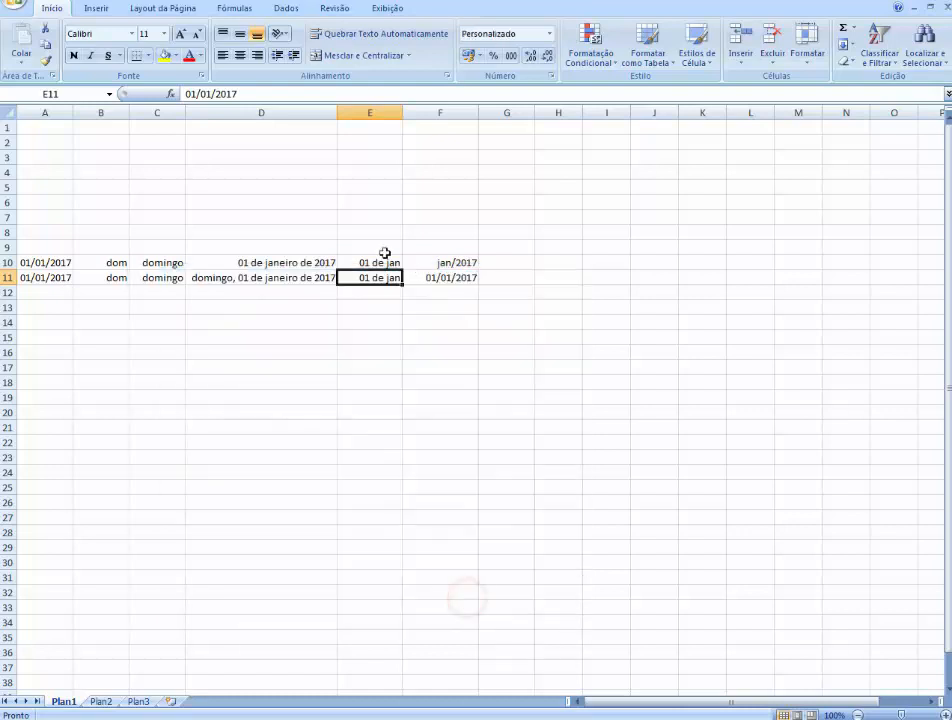
Step: Apply the custom format code mmm/aa to F11, with the cell format dialog clear of rows 10 and 11
left_click(444, 279)
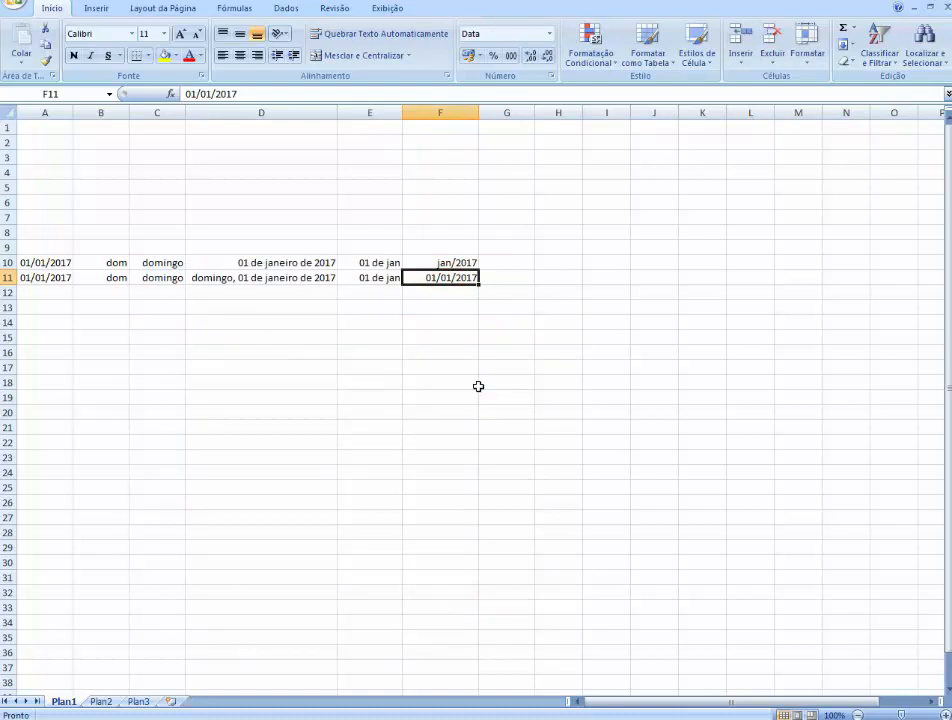
key("ctrl+1")
left_click_drag(319, 282, 319, 303)
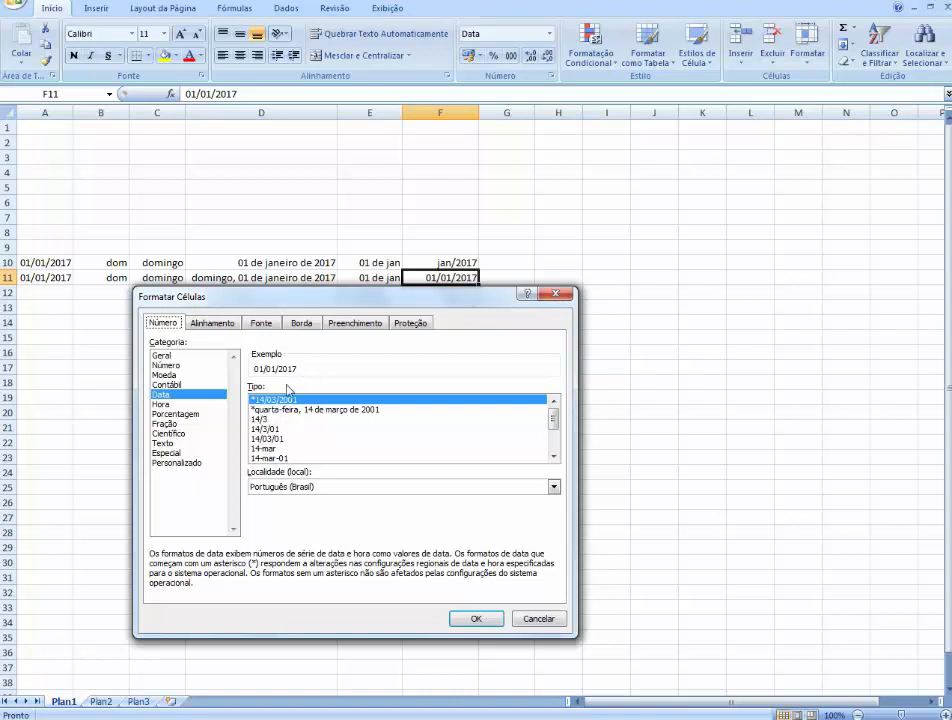
left_click(190, 463)
left_click_drag(330, 402, 249, 401)
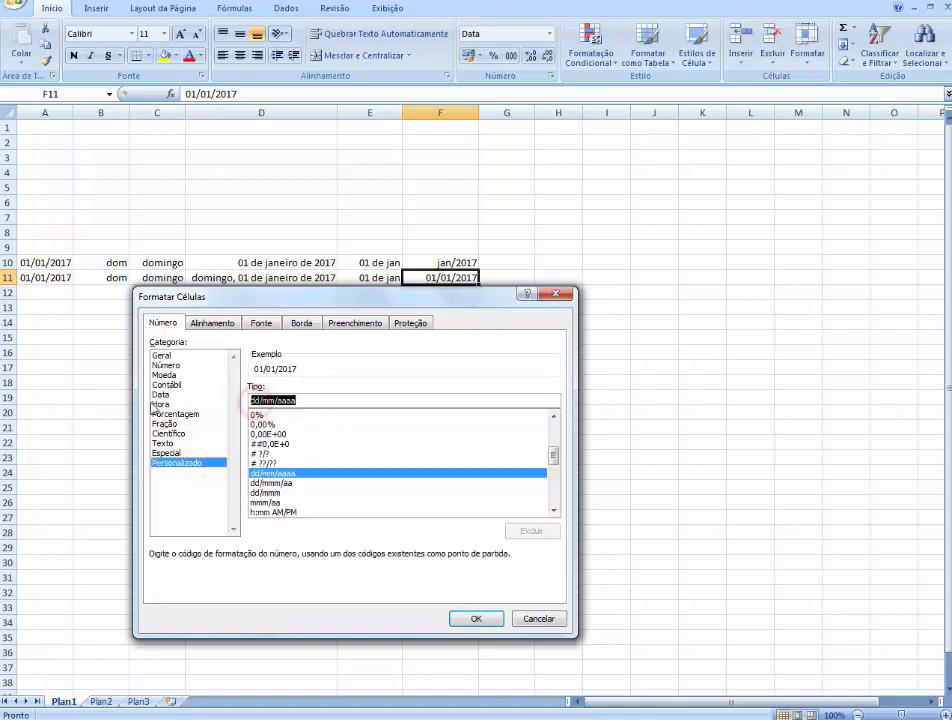
type("dd")
key("BackSpace")
key("BackSpace")
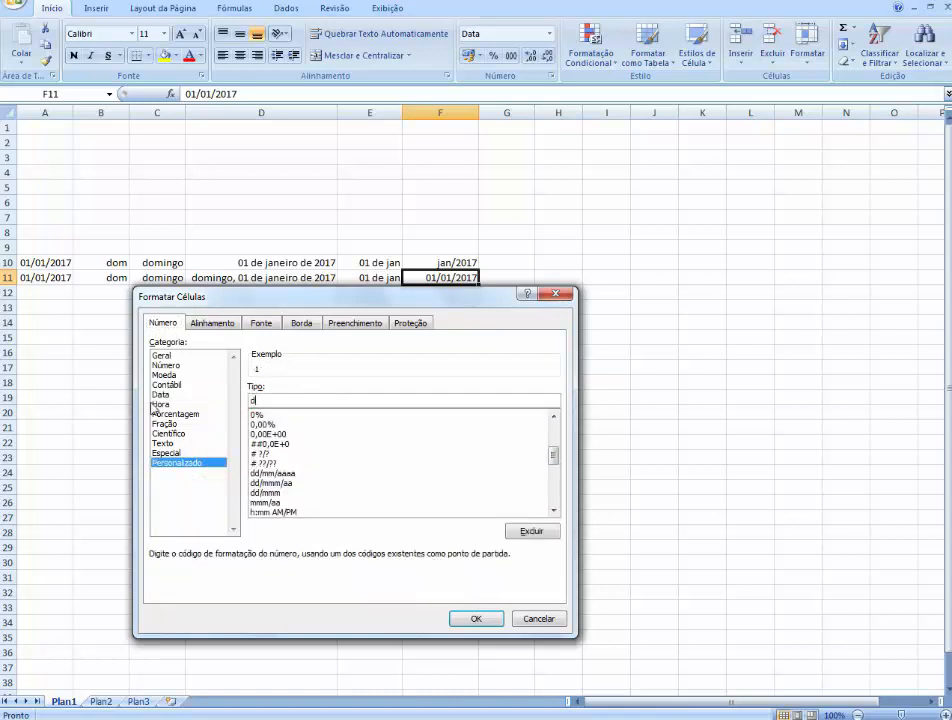
type("mmm/aa")
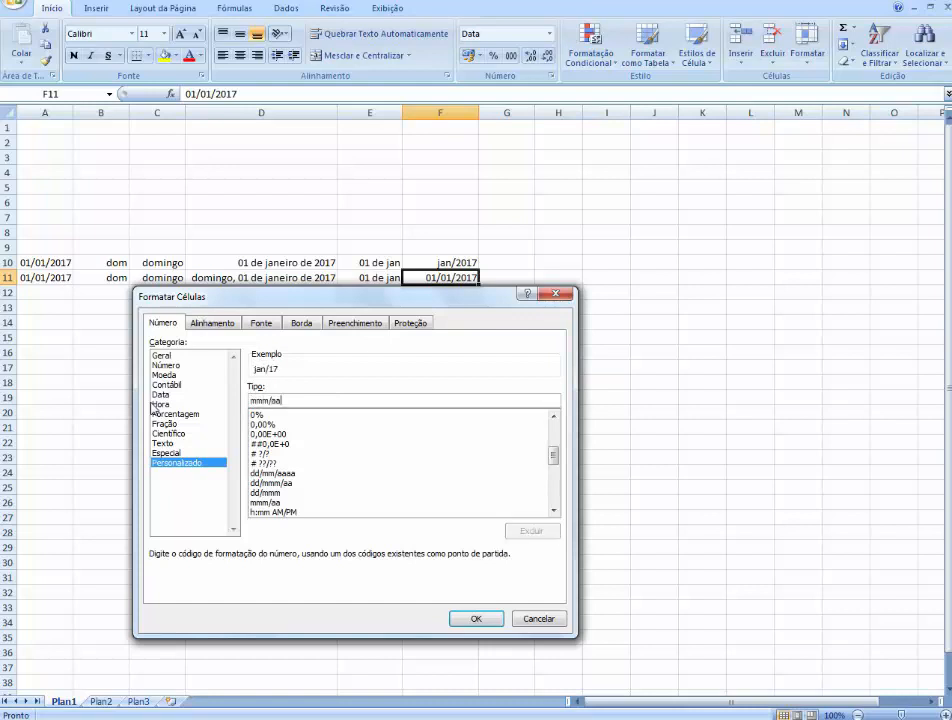
left_click(459, 620)
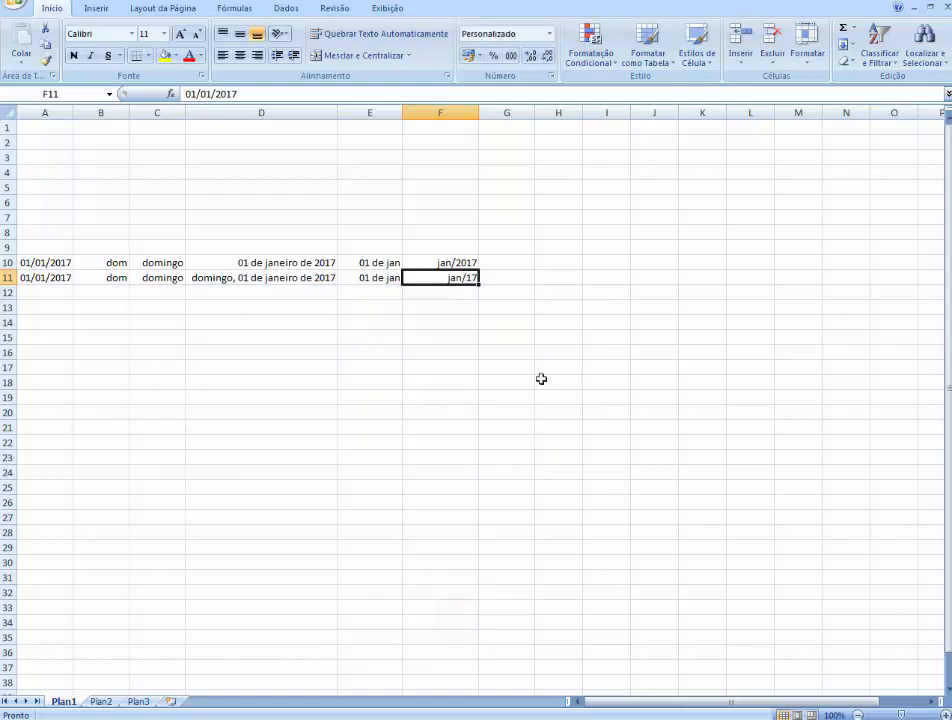
Step: Enter the plain text "domingo, 01 de janeiro de 2017" in D14, below the formatted date in D11
left_click(425, 349)
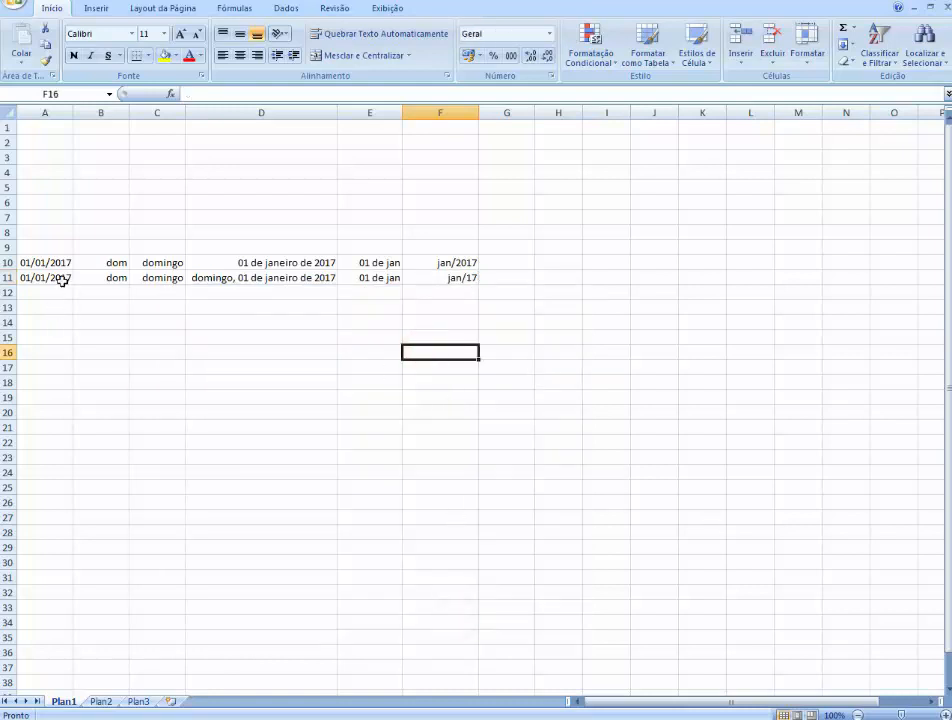
left_click(227, 280)
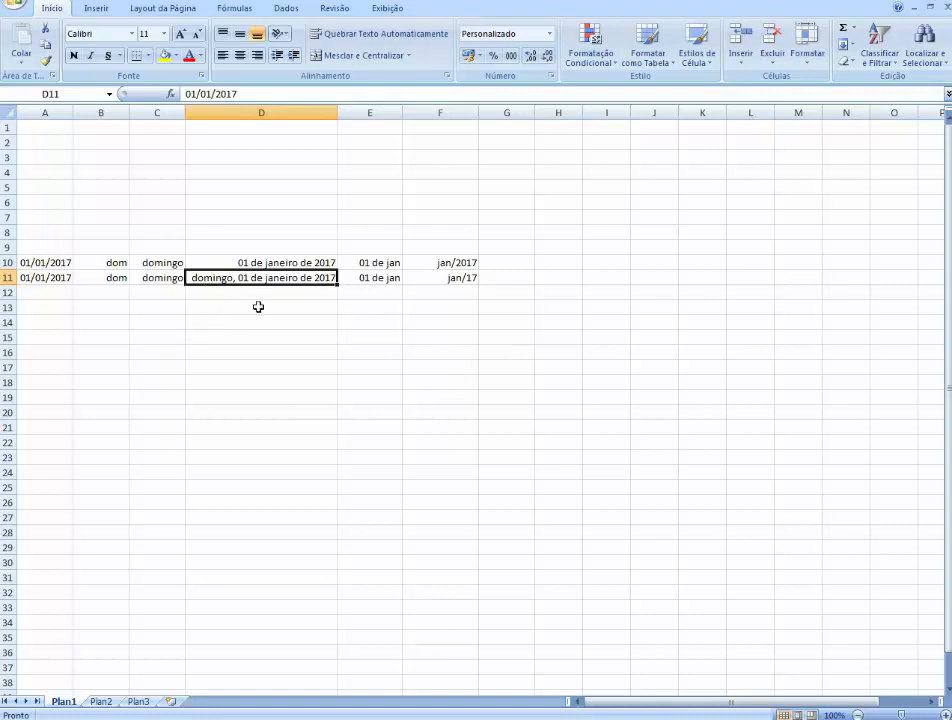
left_click(221, 324)
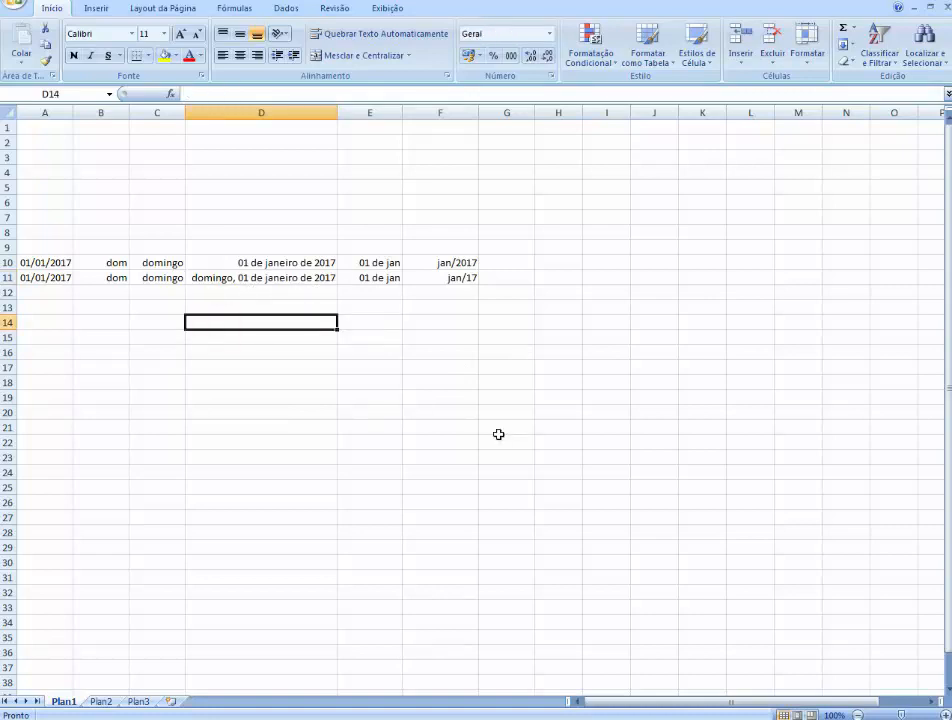
type("domingo")
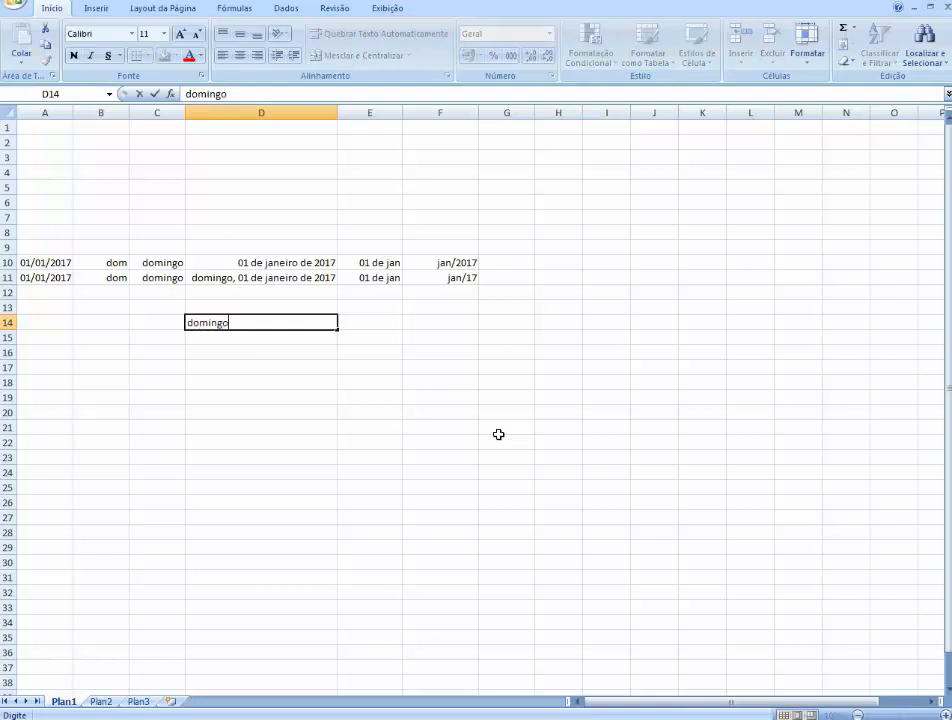
type(", 01 de janeiro de 20")
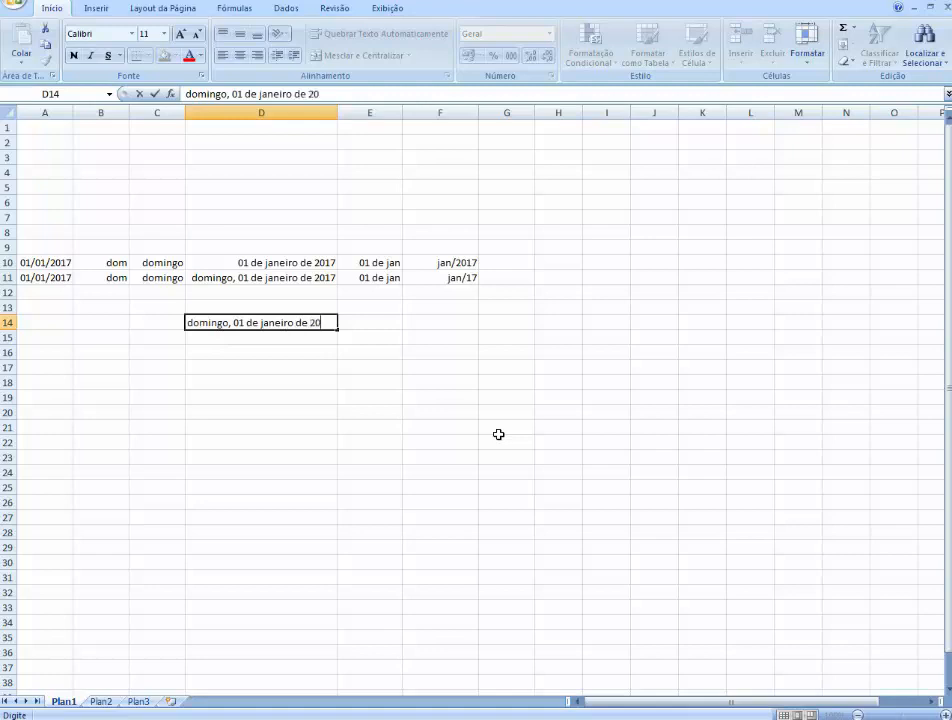
type("17")
key("Return")
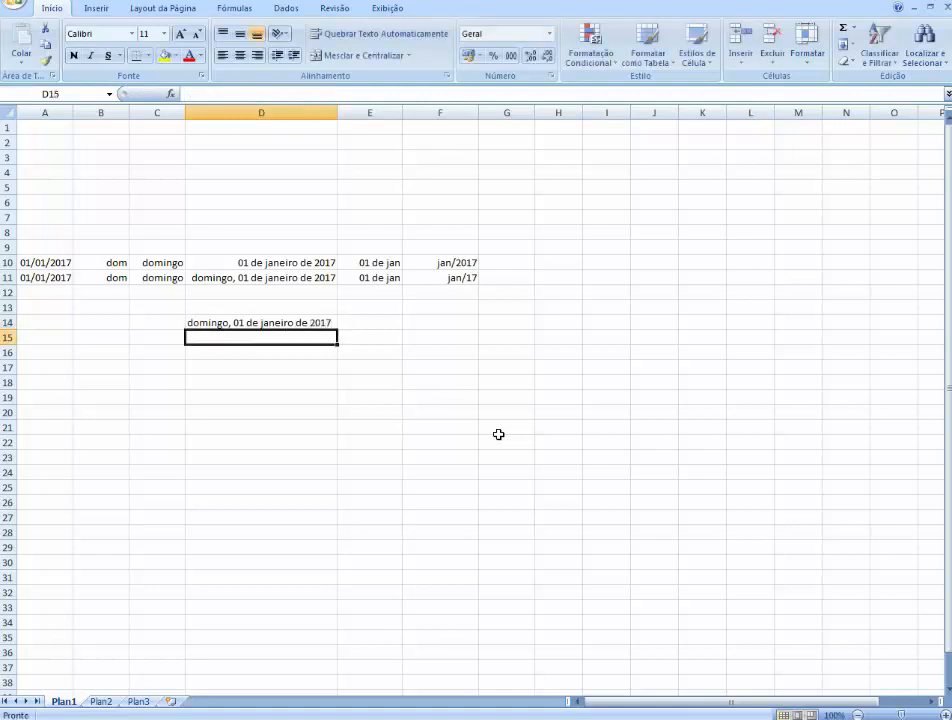
Step: Change the date in D11 to 02/01/2017 and compare it with the plain text in D14
left_click(305, 320)
left_click(277, 277)
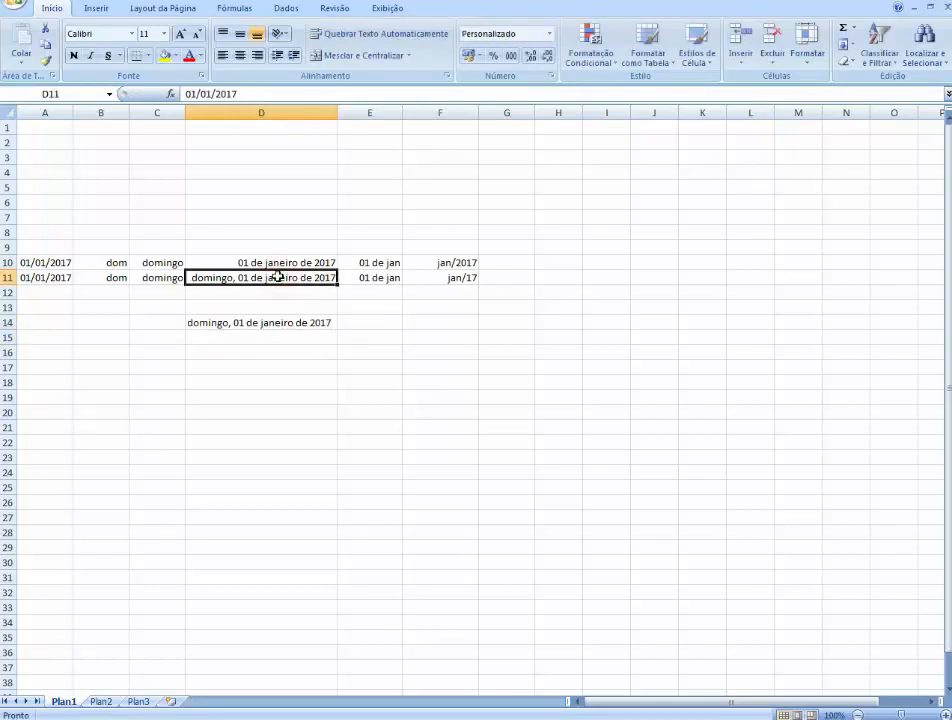
left_click(194, 94)
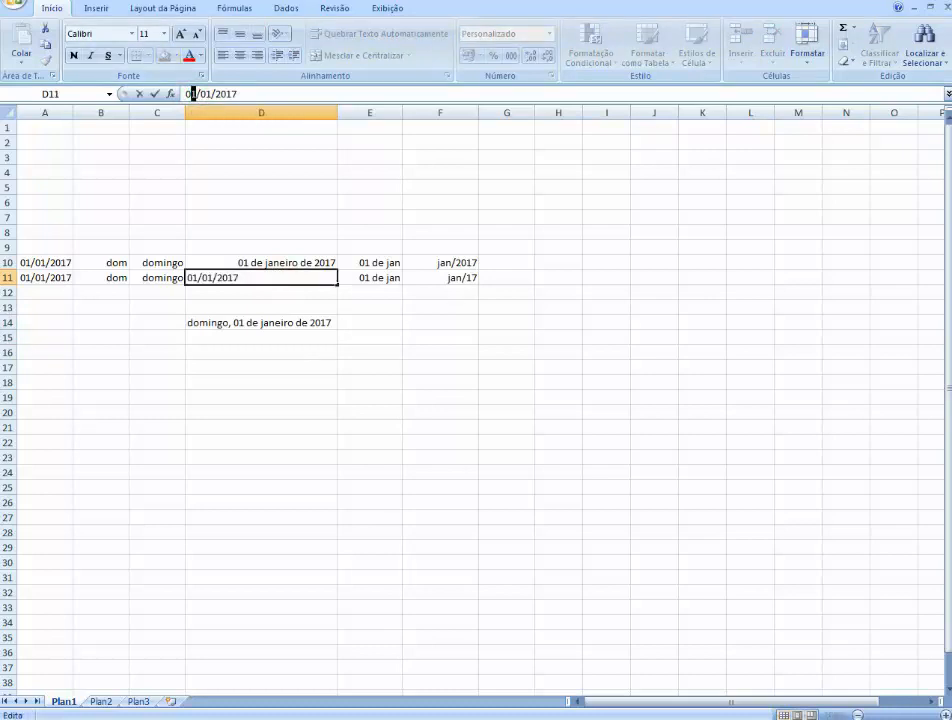
type("2")
key("Return")
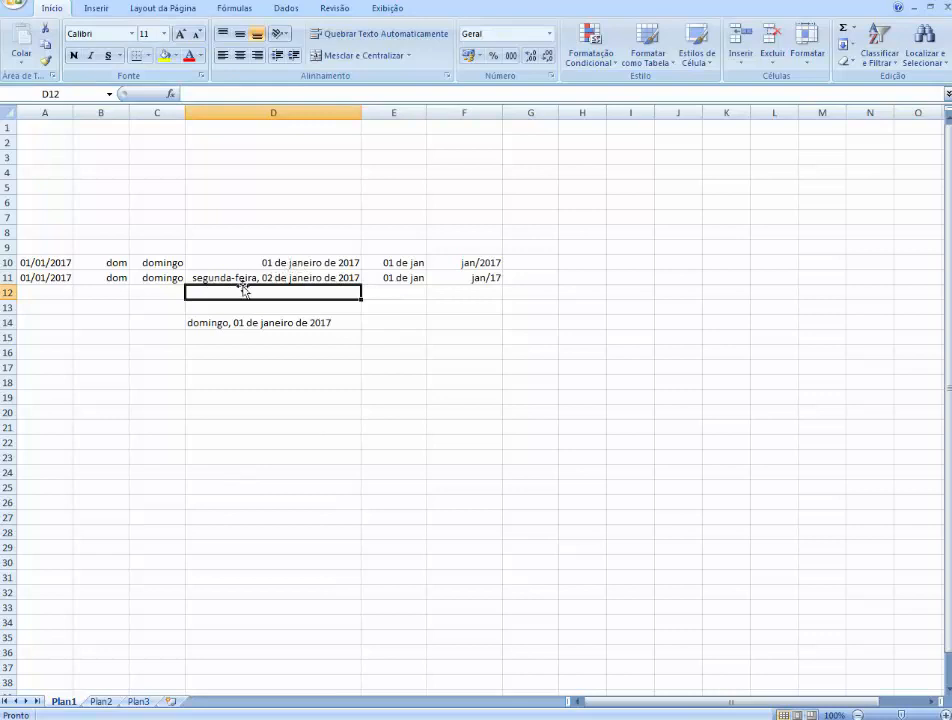
left_click(296, 279)
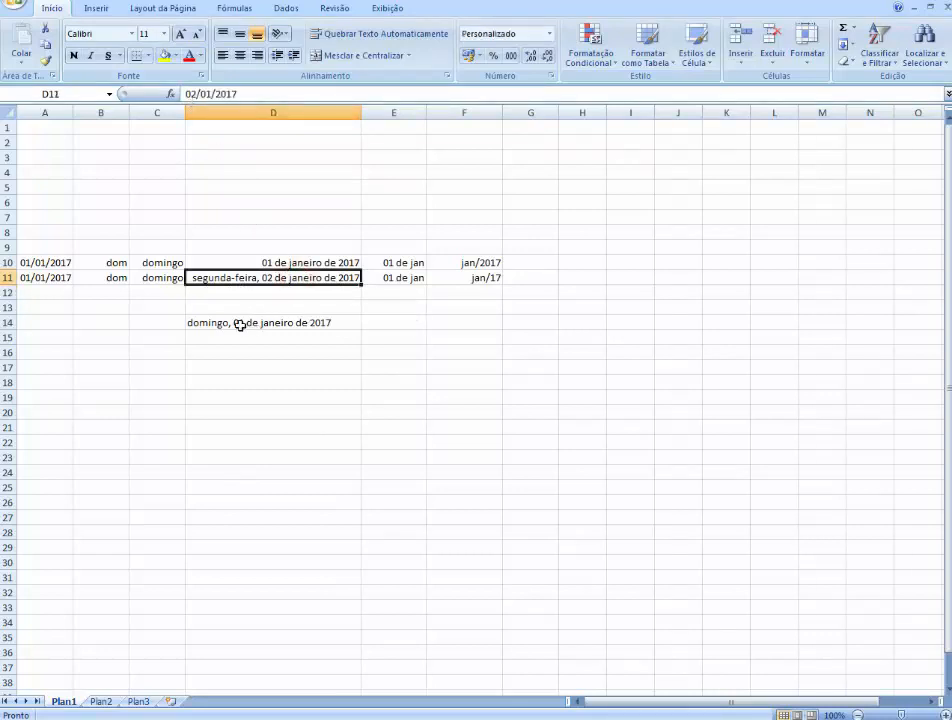
left_click(208, 325)
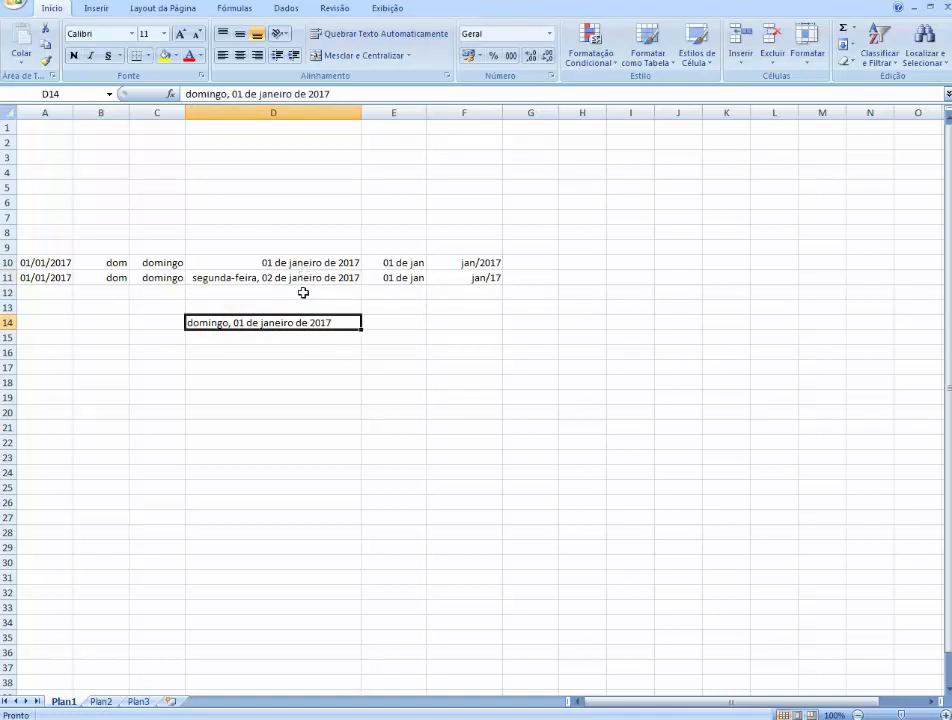
Step: Enter the dates 01/01/2017 in F16 and 01/02/2017 in F17
left_click(461, 277)
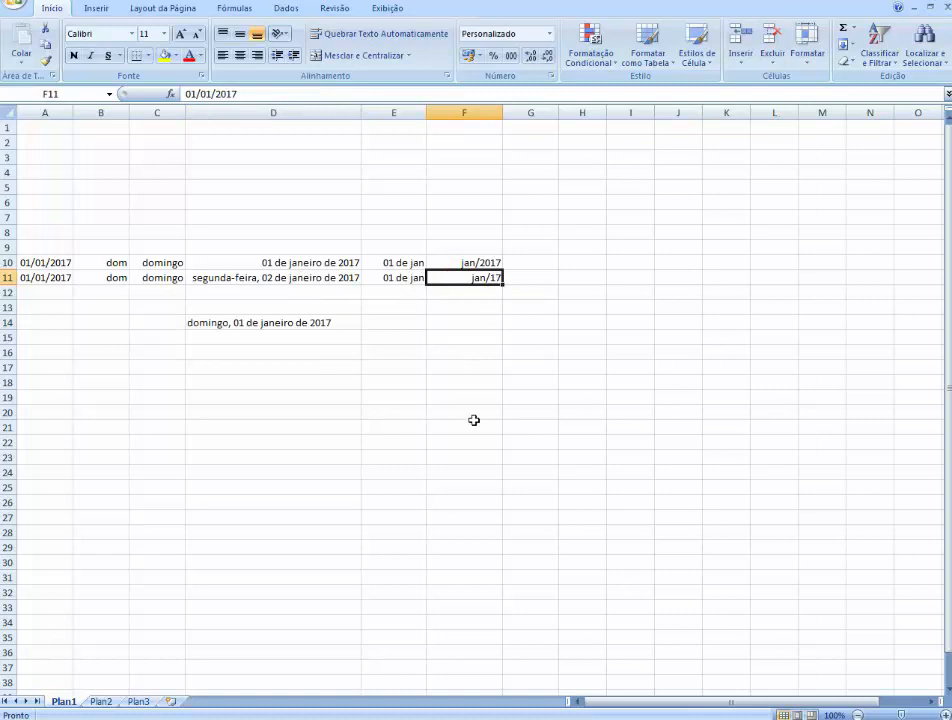
left_click(478, 352)
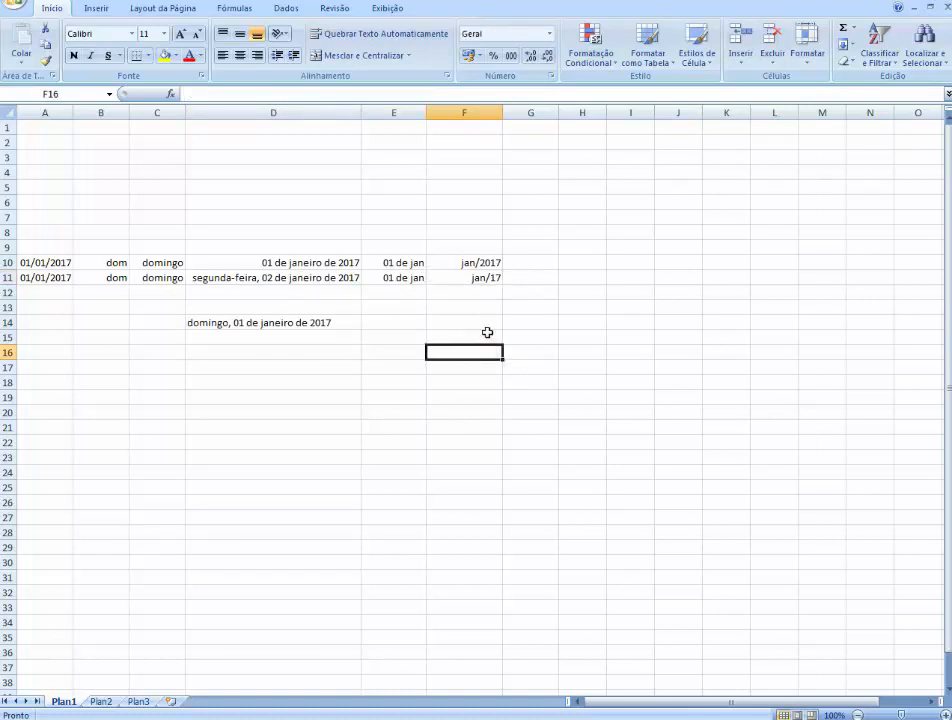
type("01")
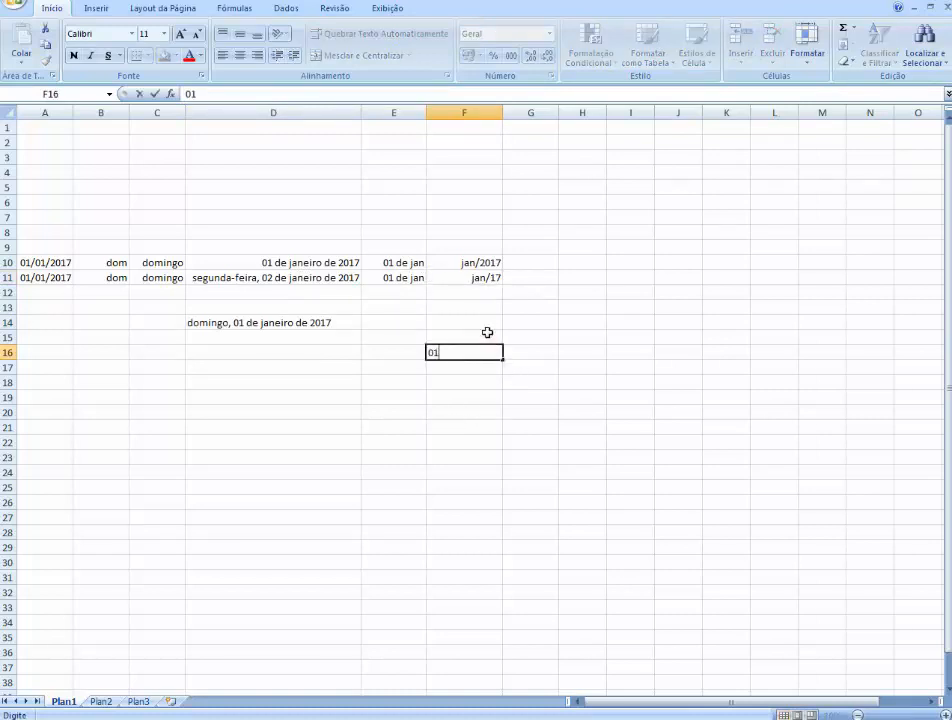
type("/01/2017")
key("Return")
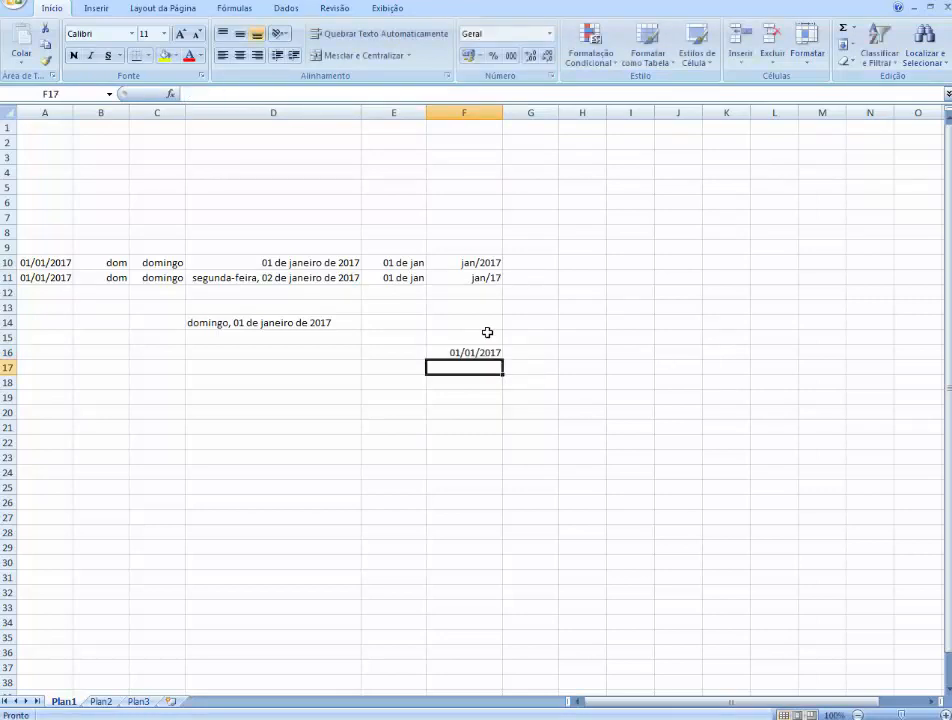
type("01/02")
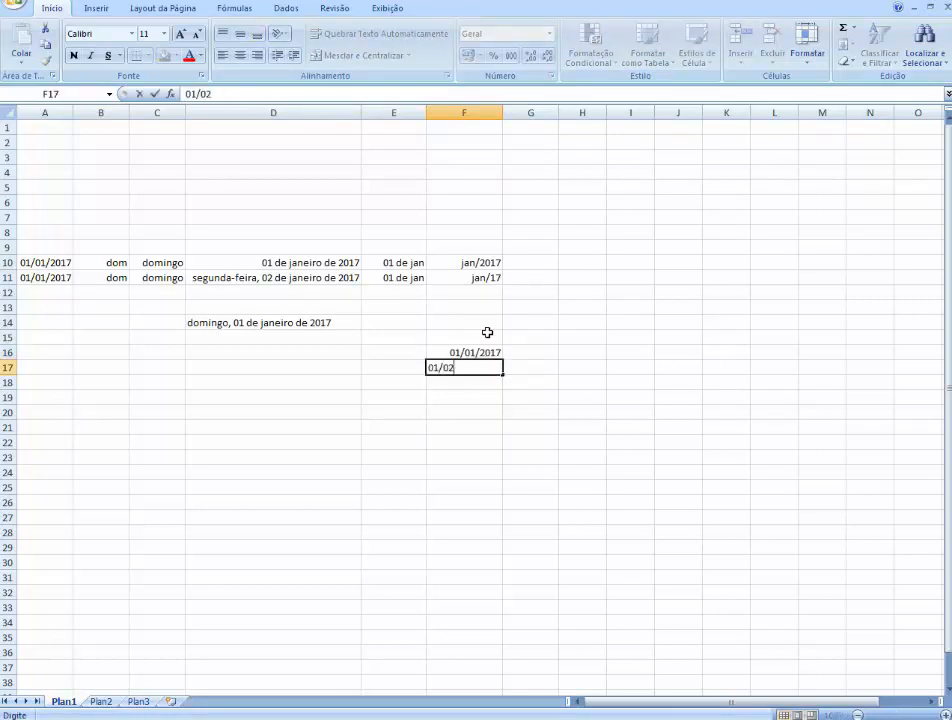
type("/2017")
key("Return")
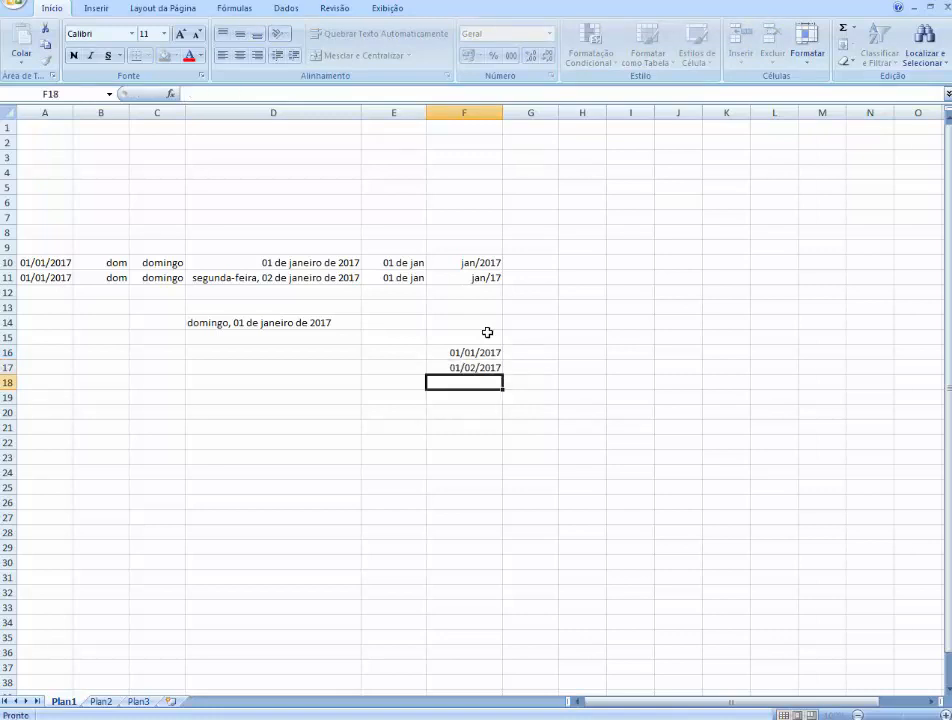
Step: Fill the monthly date series from F16:F17 down to F27 and dismiss the Windows color scheme prompt
left_click_drag(482, 353, 500, 531)
left_click(591, 490)
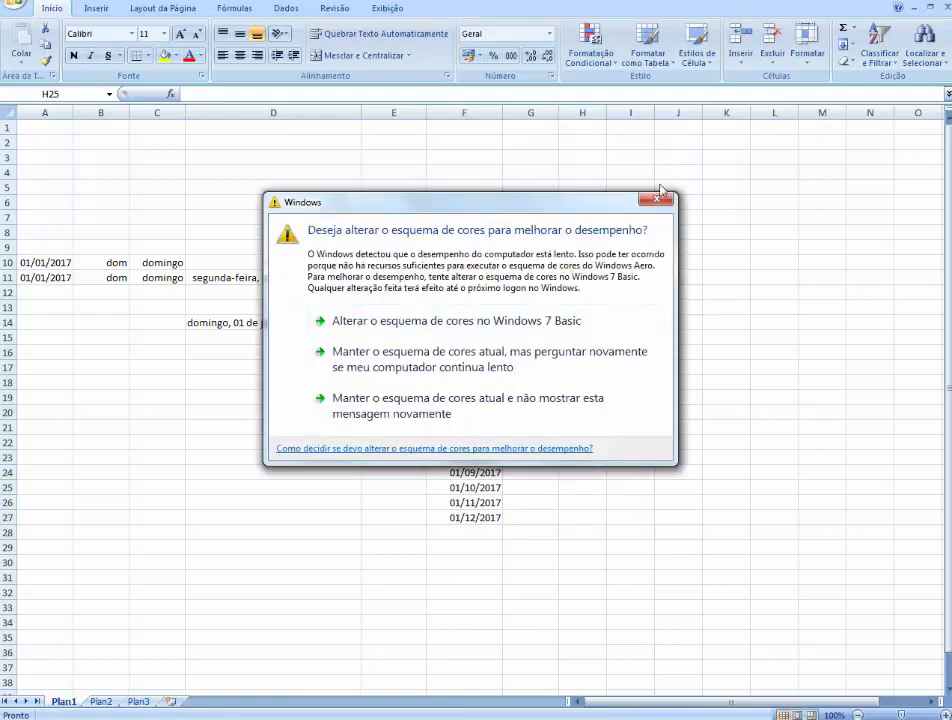
left_click(656, 200)
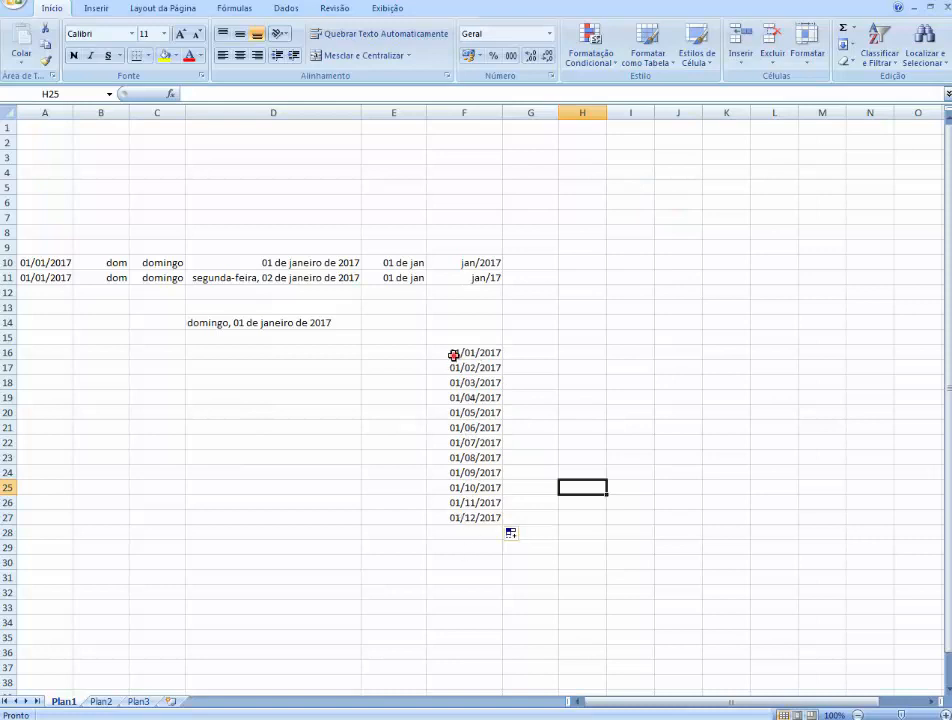
Step: Apply the custom format code mmm/aa to F16:F27, trying mmm/aaaa in the preview before settling on the two-digit year
left_click_drag(453, 355, 460, 518)
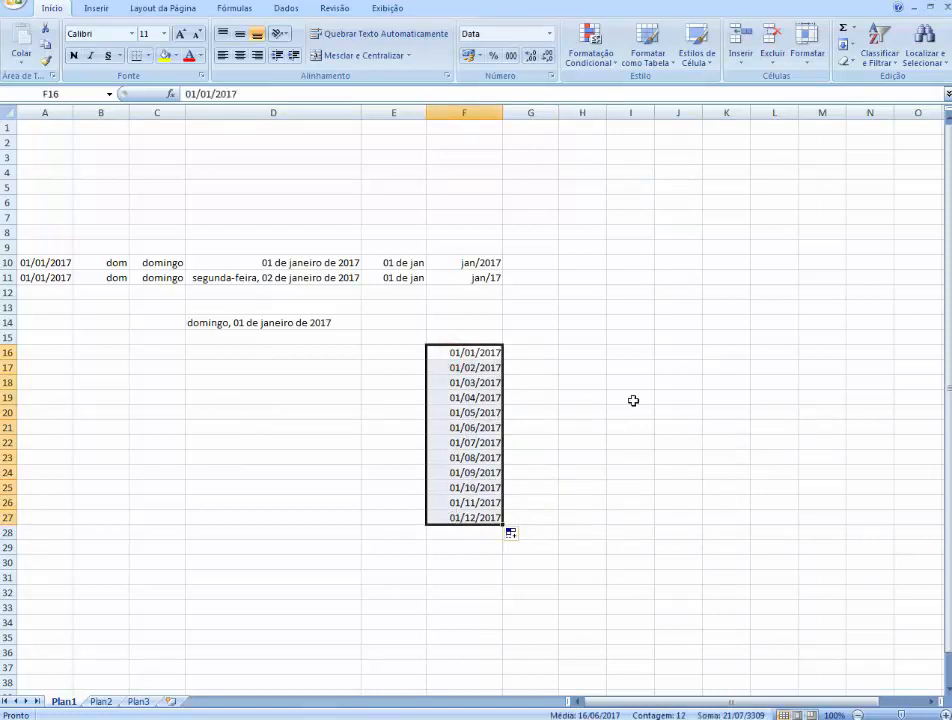
key("ctrl+1")
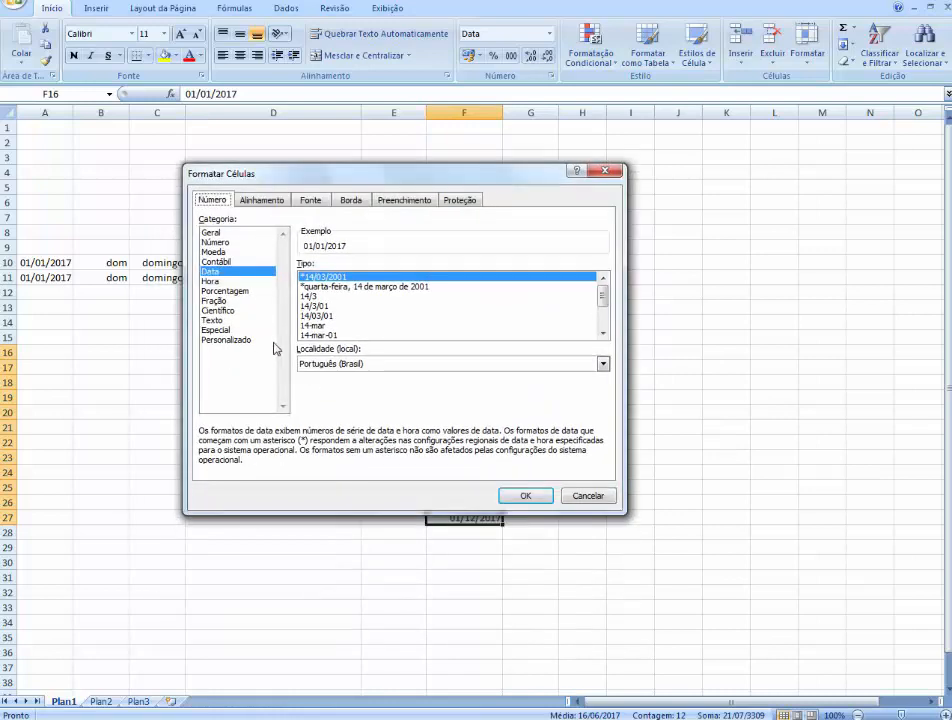
left_click(212, 341)
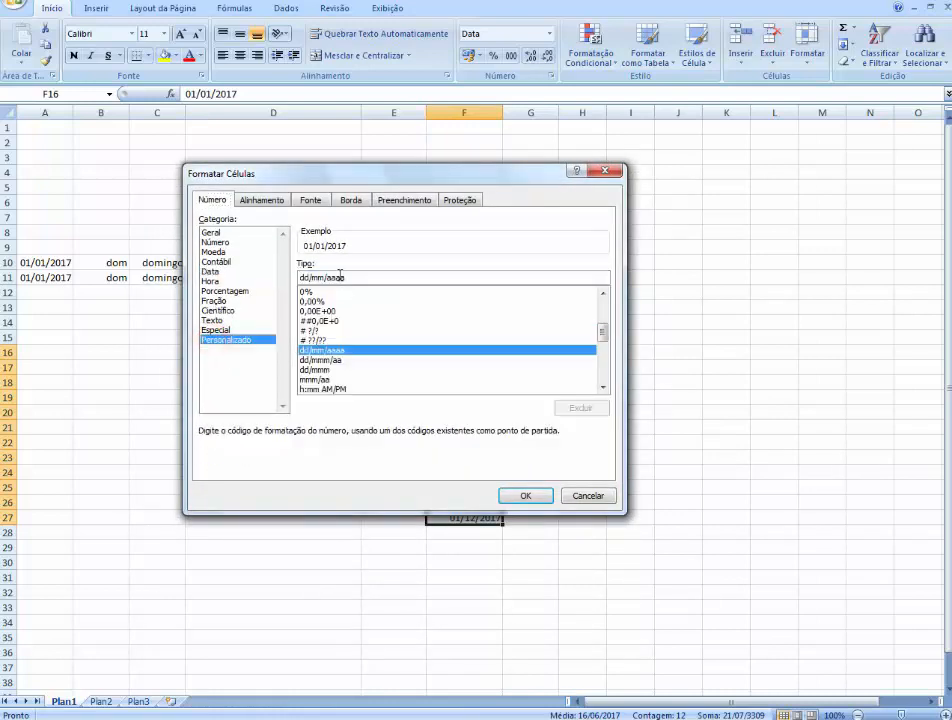
left_click_drag(350, 276, 212, 259)
type("mmm/")
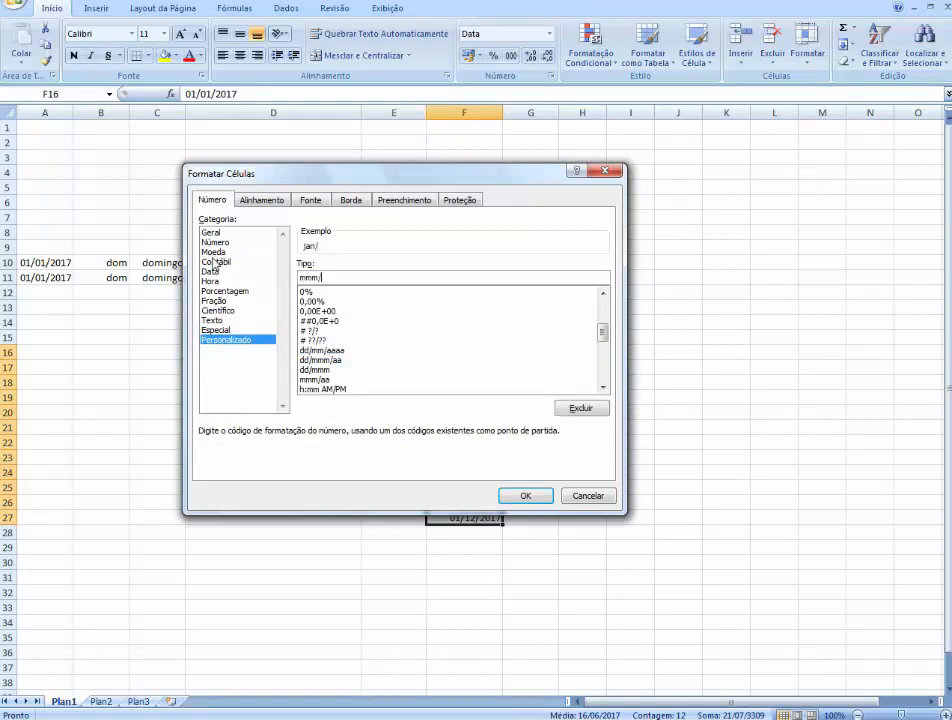
type("aa")
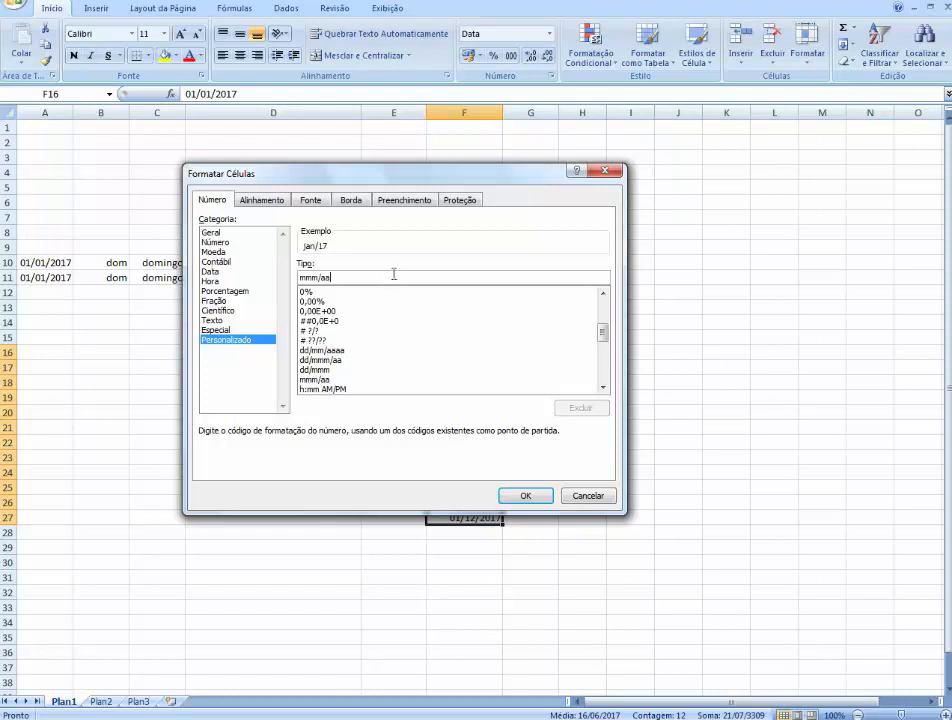
type("aa")
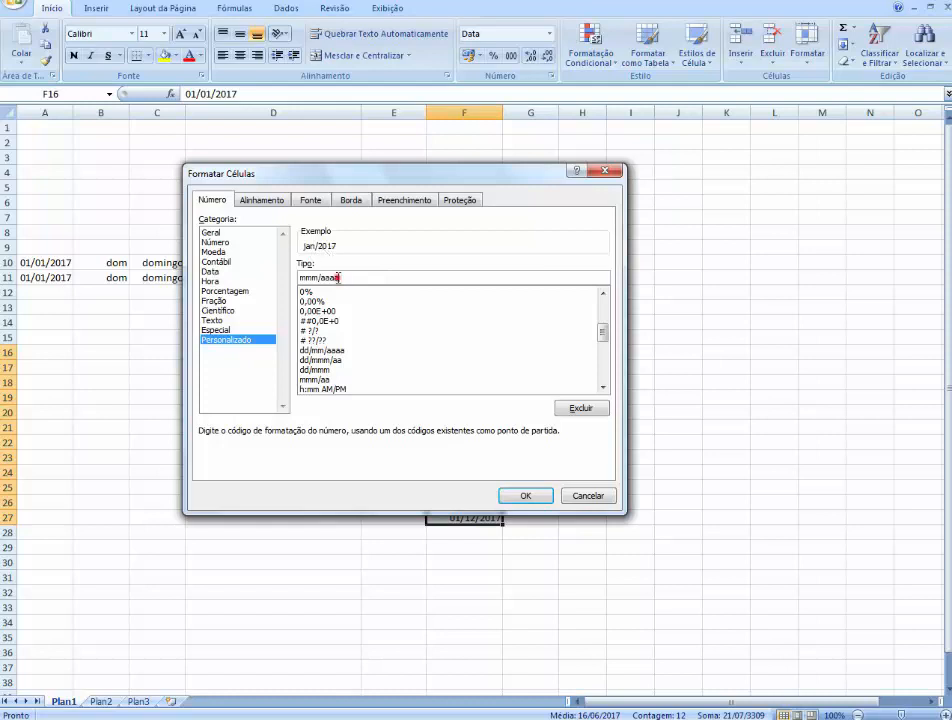
left_click_drag(338, 277, 321, 277)
type("aa")
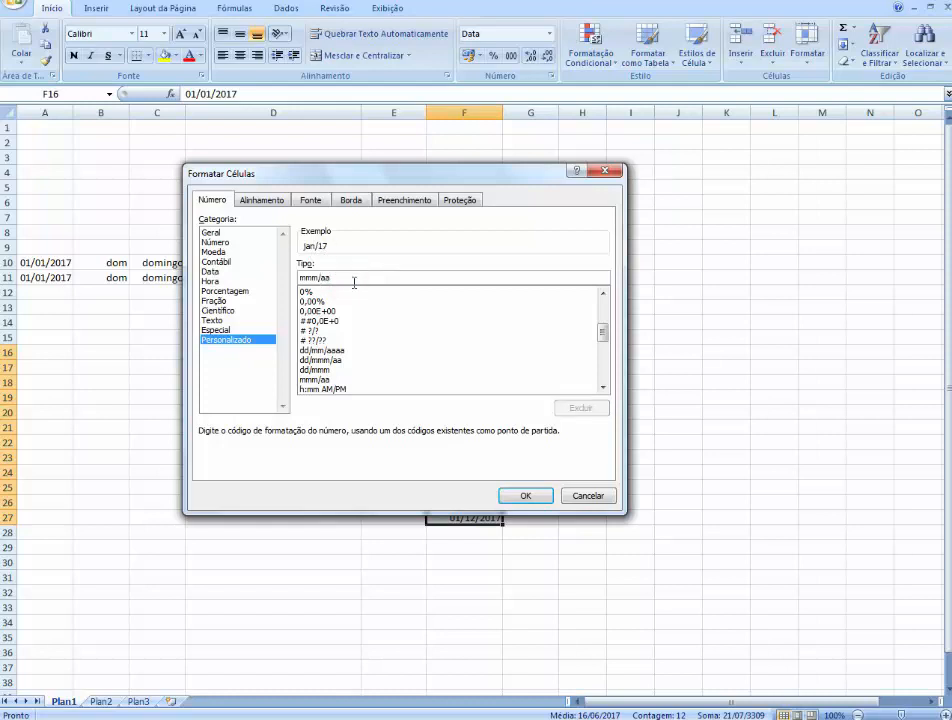
left_click(526, 495)
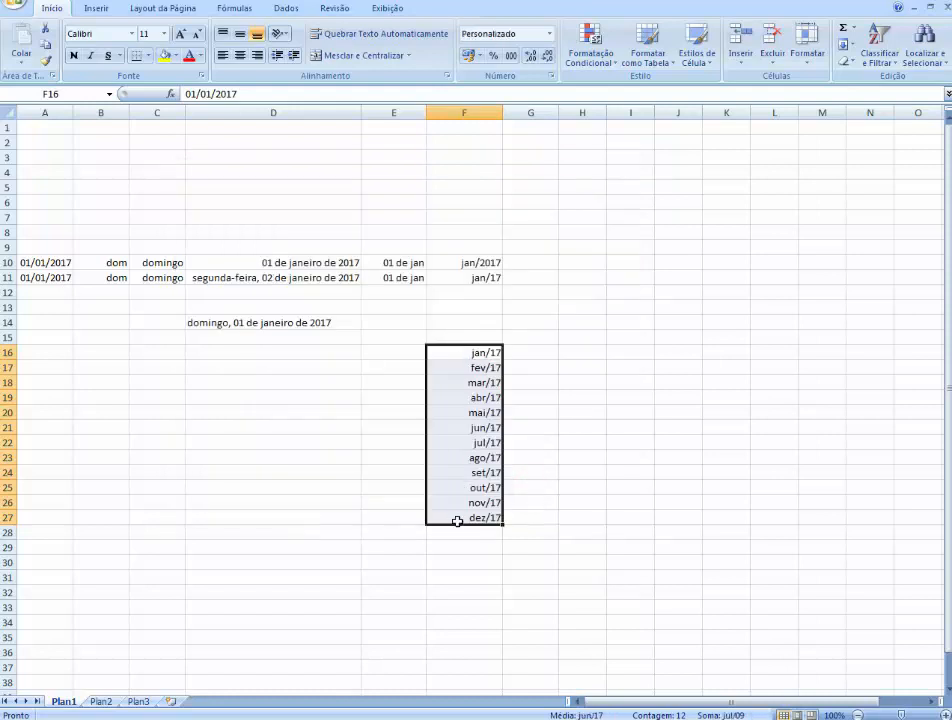
left_click(614, 518)
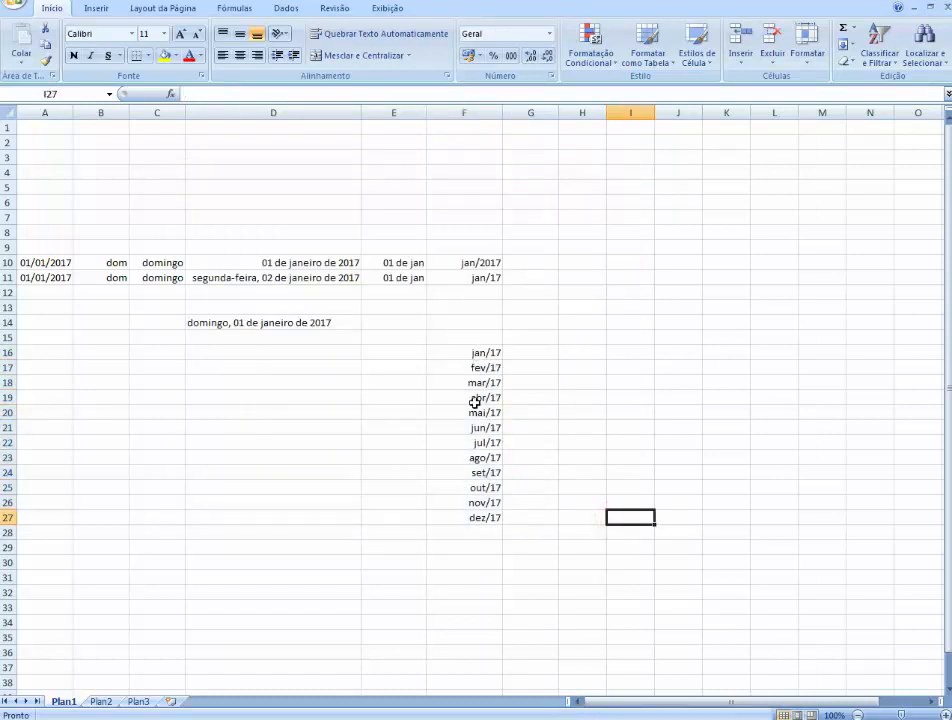
Step: Change the date in F16 to 01/01/2018 and the date in F17 to 01/02/2018
left_click(482, 355)
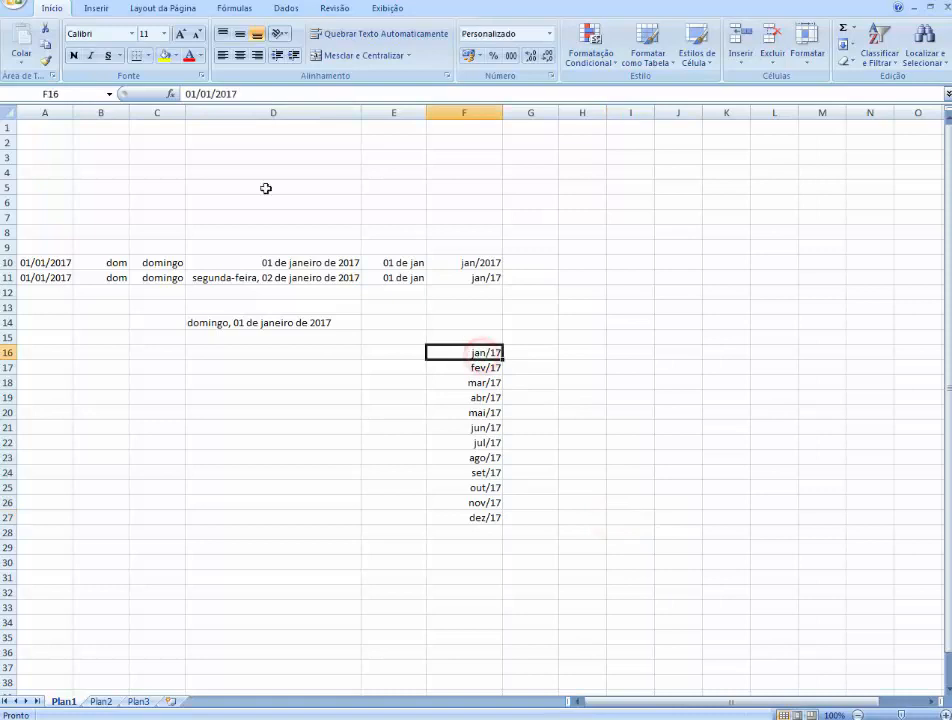
left_click(256, 93)
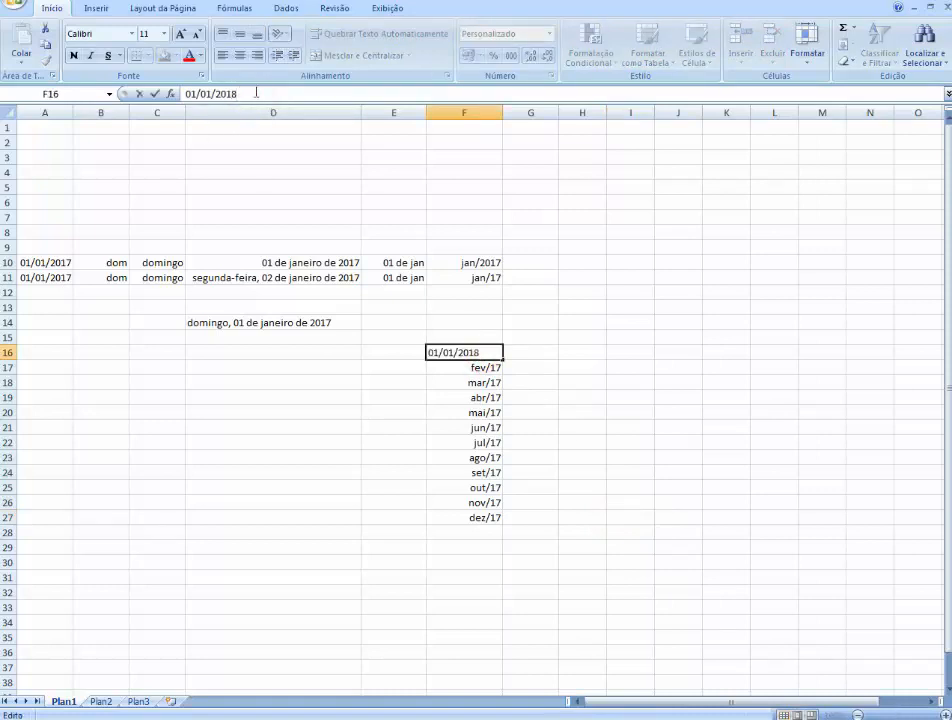
key("Return")
left_click(255, 93)
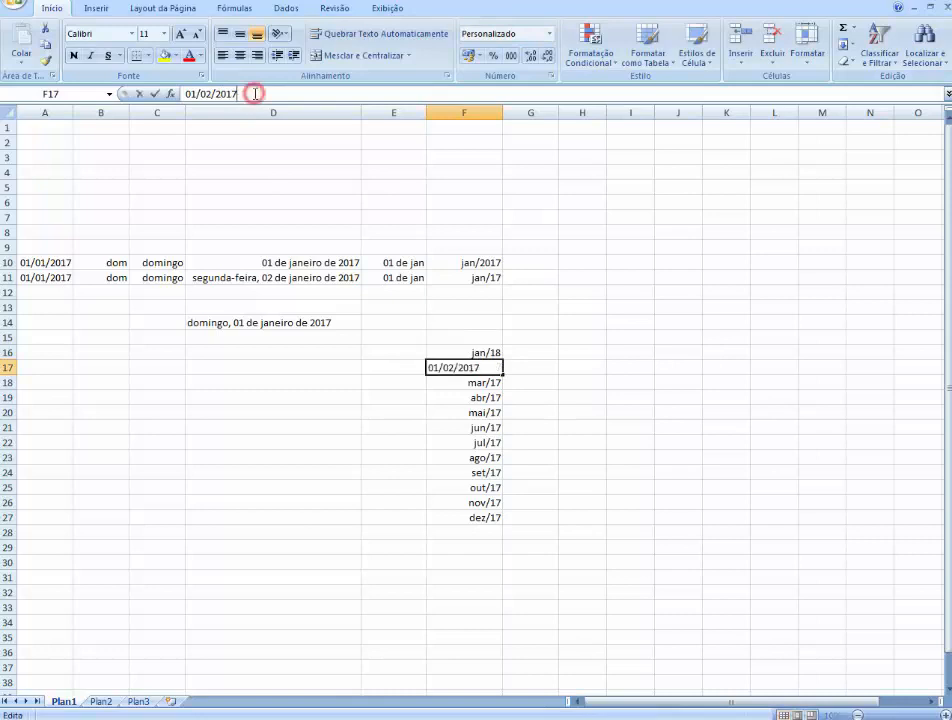
key("BackSpace")
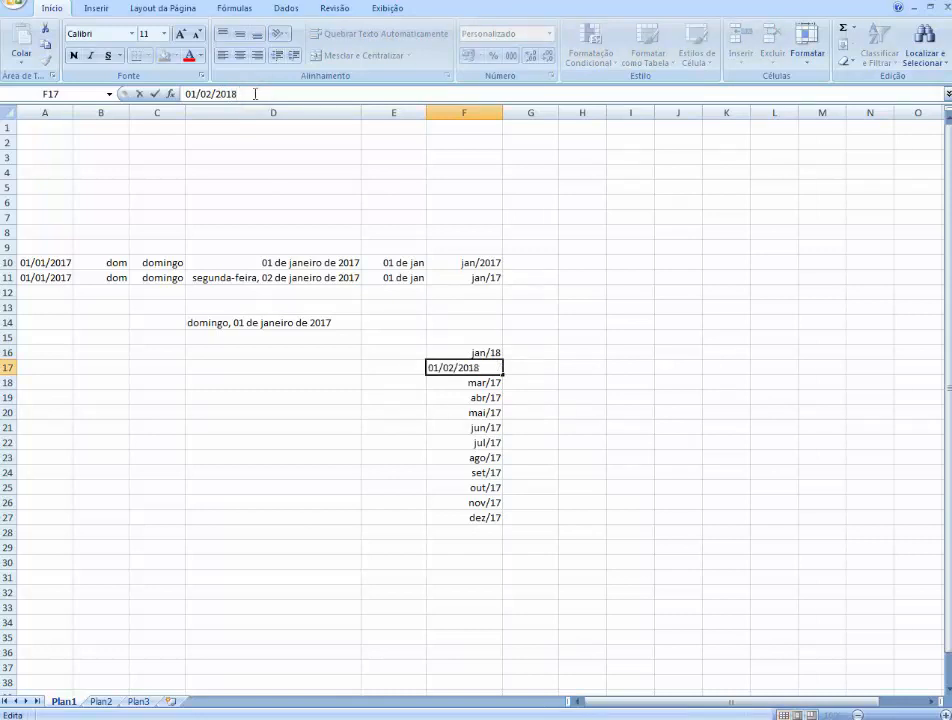
key("Return")
Step: Refill the monthly series from F16:F17 down to F27 and review the resulting month labels
left_click_drag(472, 353, 505, 522)
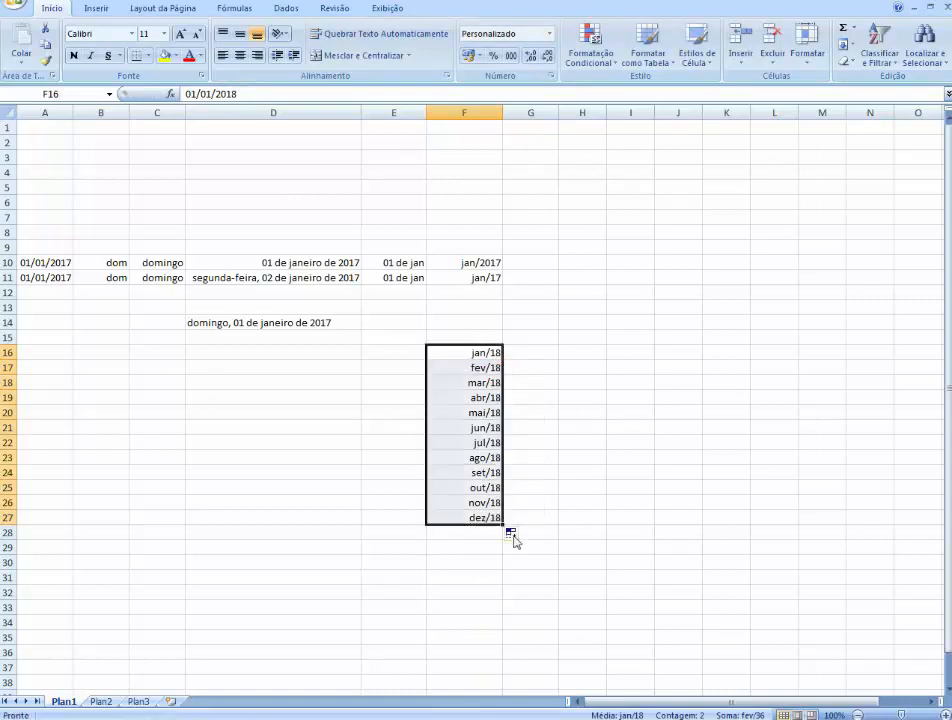
left_click(614, 529)
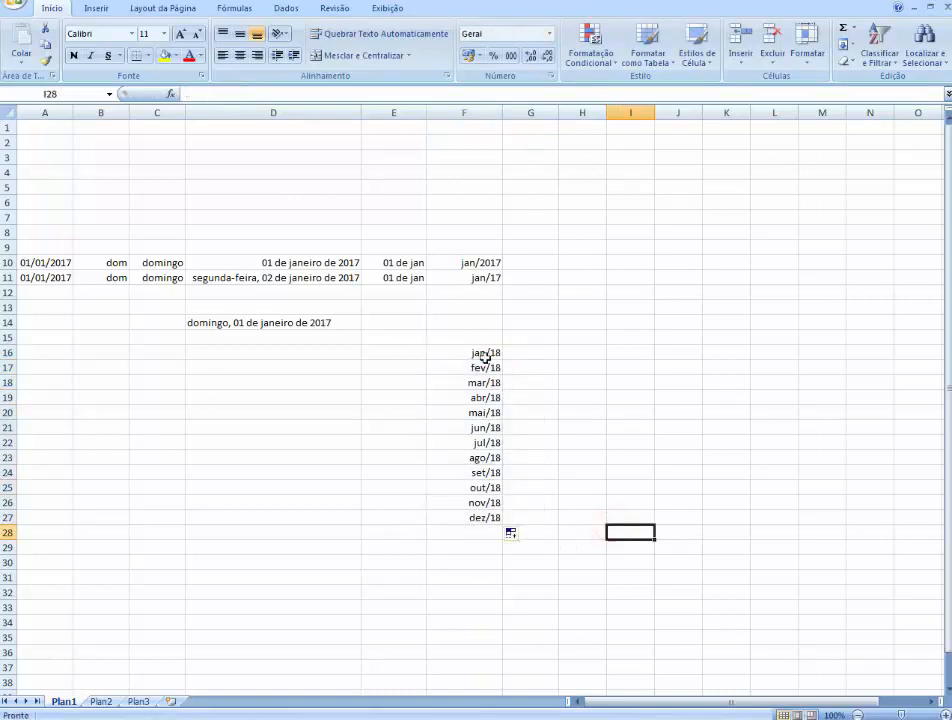
left_click(470, 564)
left_click_drag(467, 516, 431, 346)
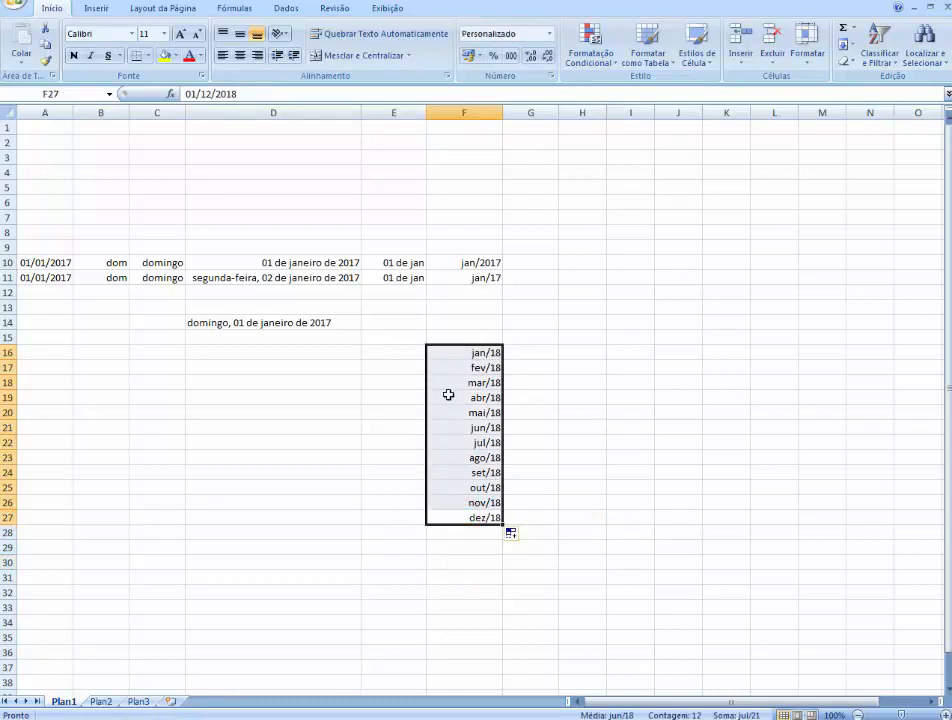
left_click(395, 351)
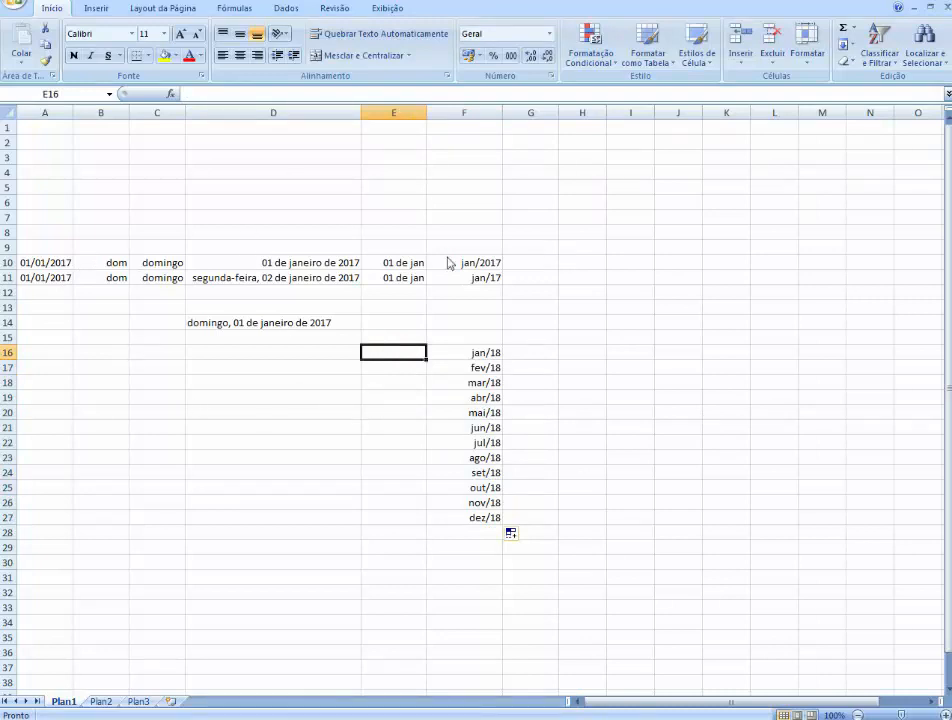
Step: Leave the cell format dialog without changes, switch to LibreOffice Calc and select the empty cell E13
key("ctrl+1")
left_click(613, 491)
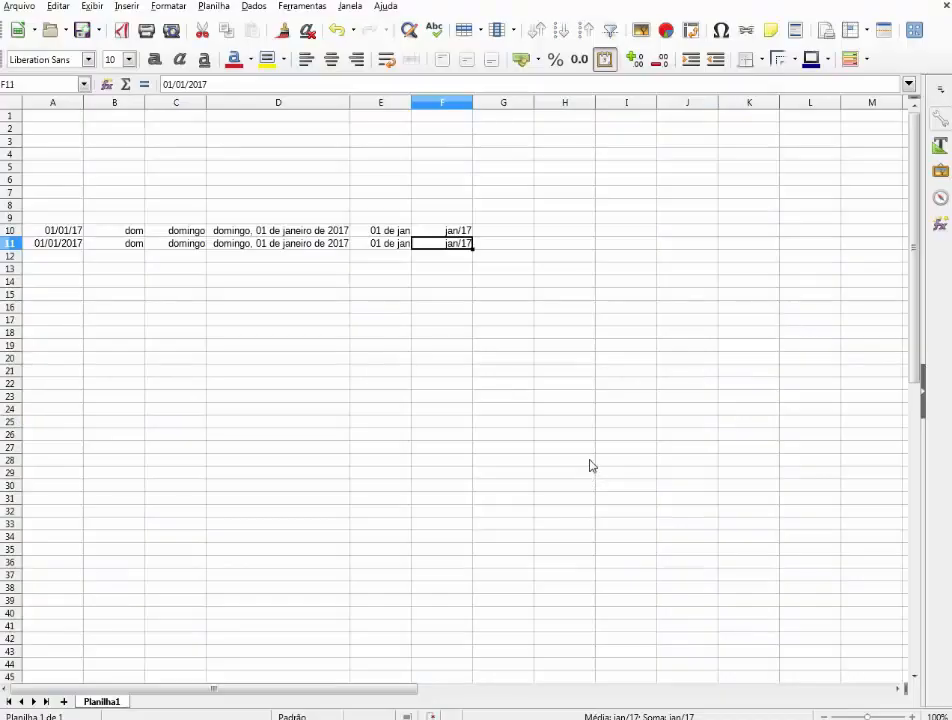
left_click(394, 270)
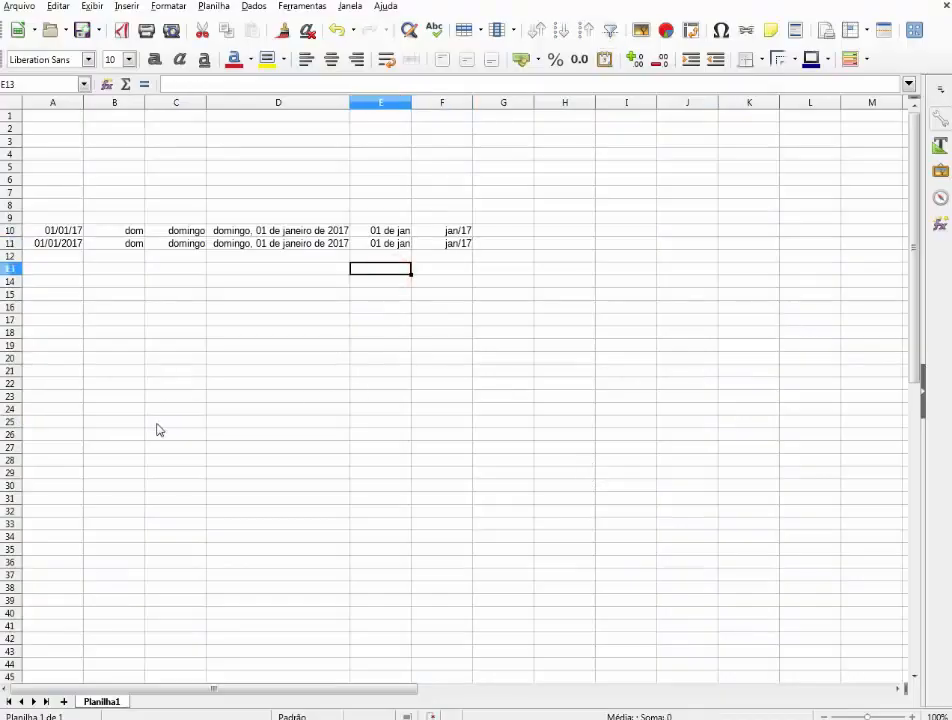